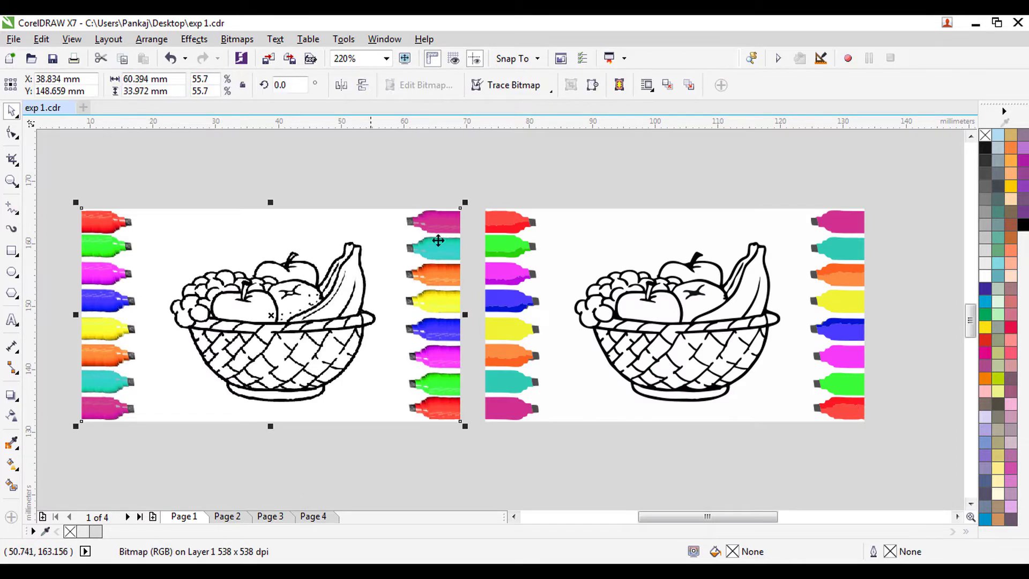
Step: Ungroup the existing traced copy beside the bitmap and delete its white background shape
{"action": "left_click", "coordinate": [587, 256]}
{"action": "left_click", "coordinate": [475, 86]}
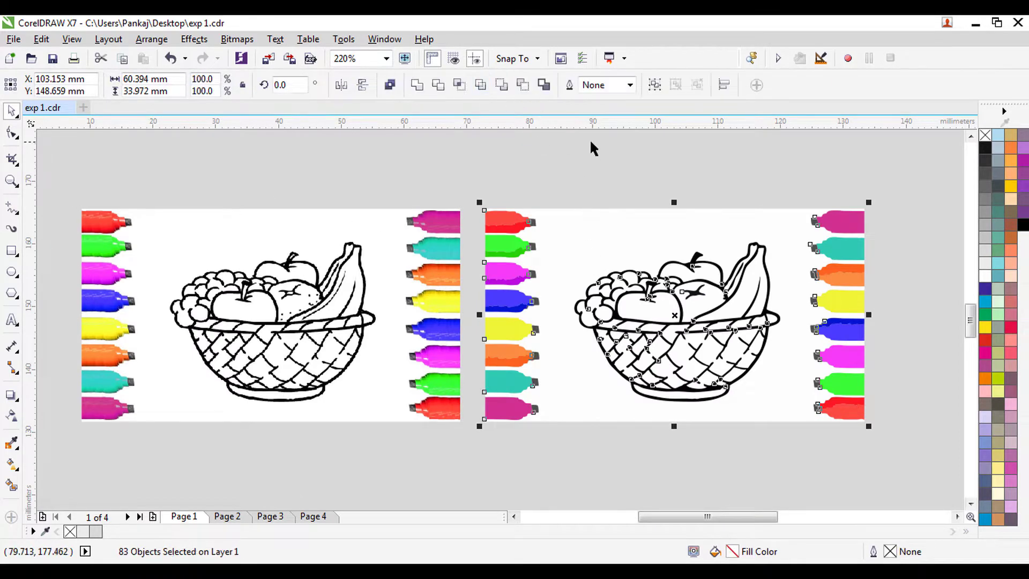
{"action": "left_click", "coordinate": [589, 139]}
{"action": "left_click", "coordinate": [622, 236]}
{"action": "left_click_drag", "start_coordinate": [679, 288], "coordinate": [698, 267]}
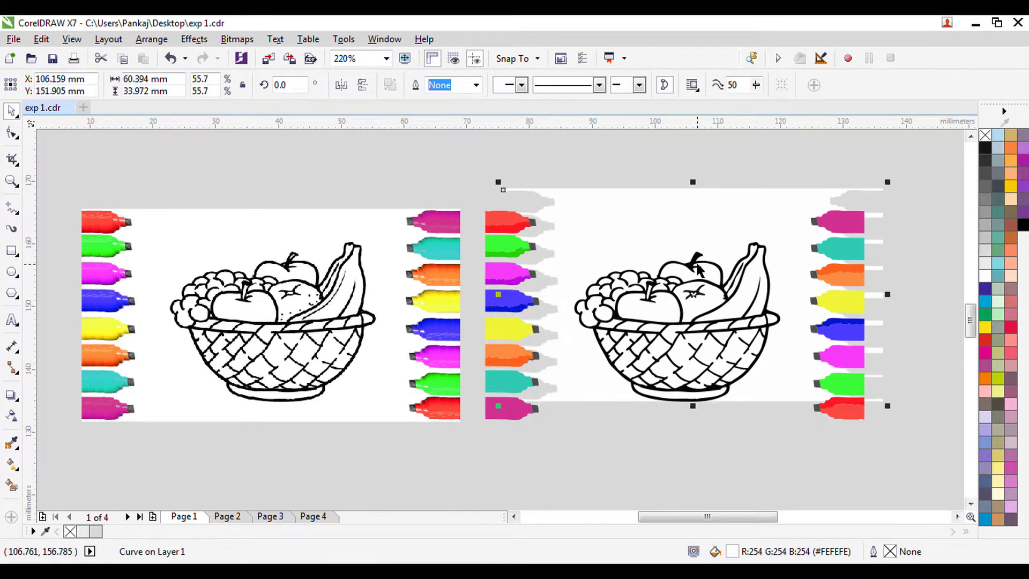
{"action": "key", "text": "Delete"}
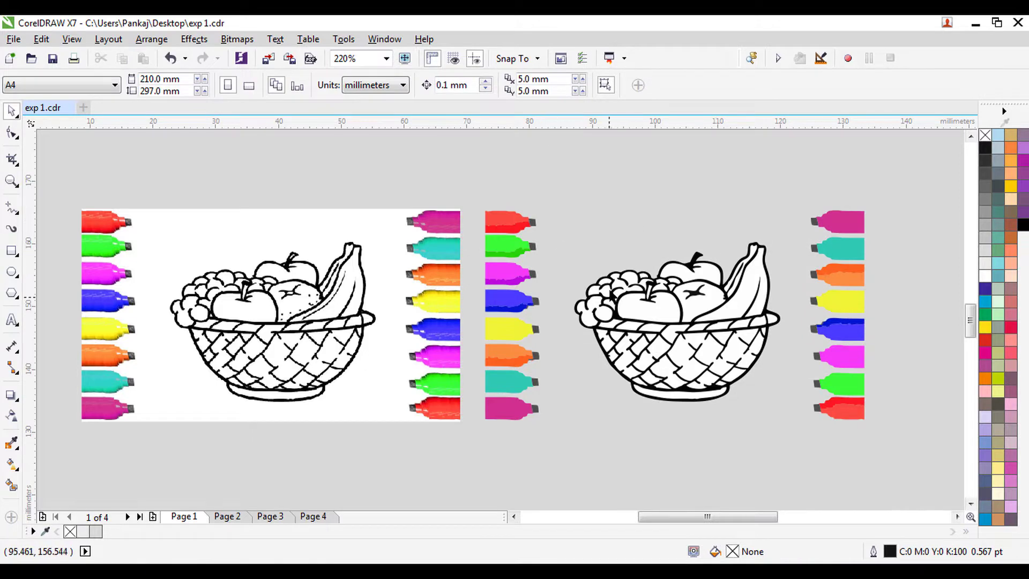
Step: Delete the columns of coloured markers on both sides of the traced fruit basket
{"action": "left_click_drag", "start_coordinate": [471, 460], "coordinate": [471, 459]}
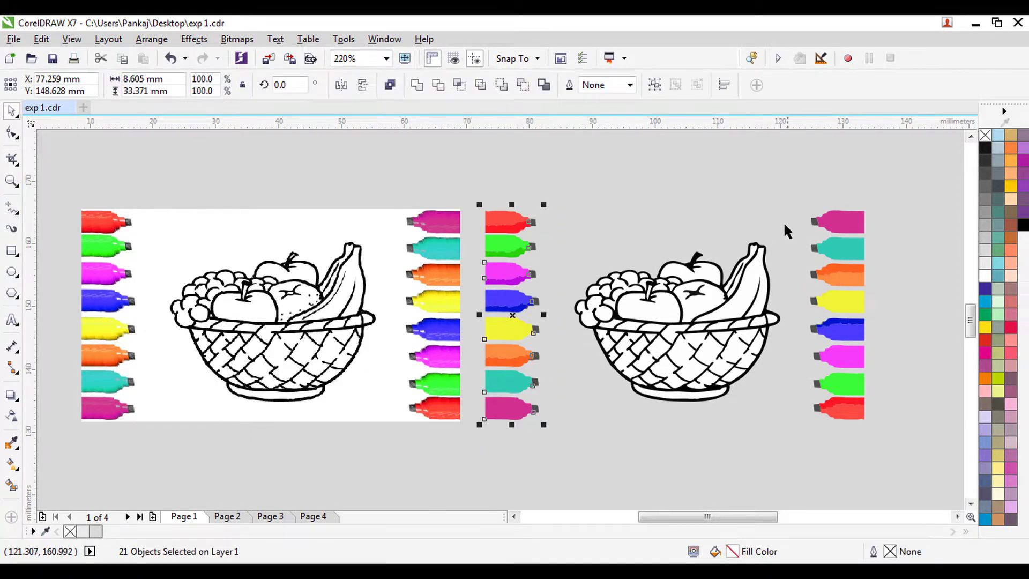
{"action": "key", "text": "Delete"}
{"action": "left_click_drag", "start_coordinate": [764, 193], "coordinate": [894, 457]}
{"action": "key", "text": "Delete"}
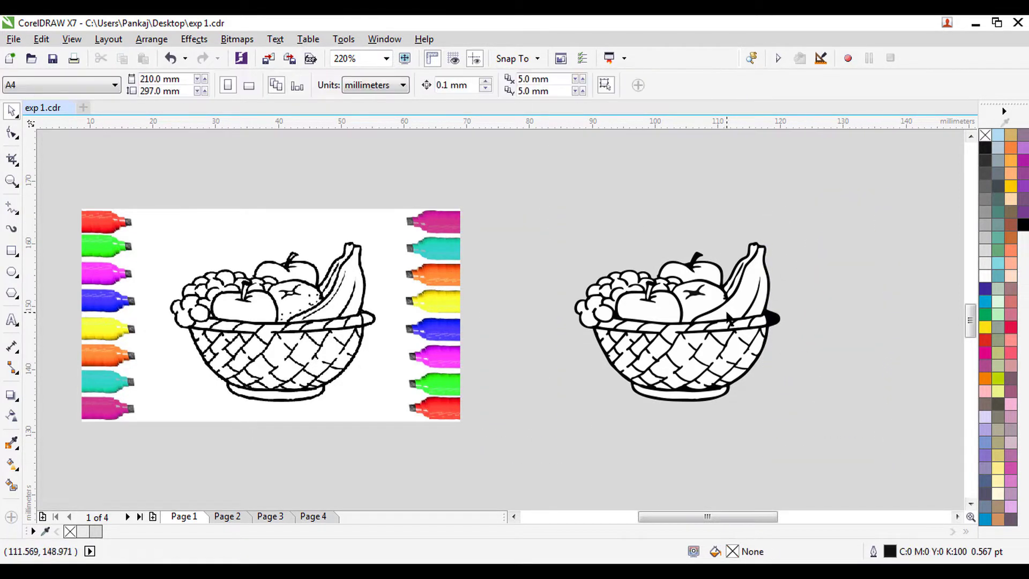
Step: Try moving individual traced pieces of the fruit basket and undo each move
{"action": "left_click_drag", "start_coordinate": [755, 317], "coordinate": [797, 330]}
{"action": "key", "text": "ctrl+z"}
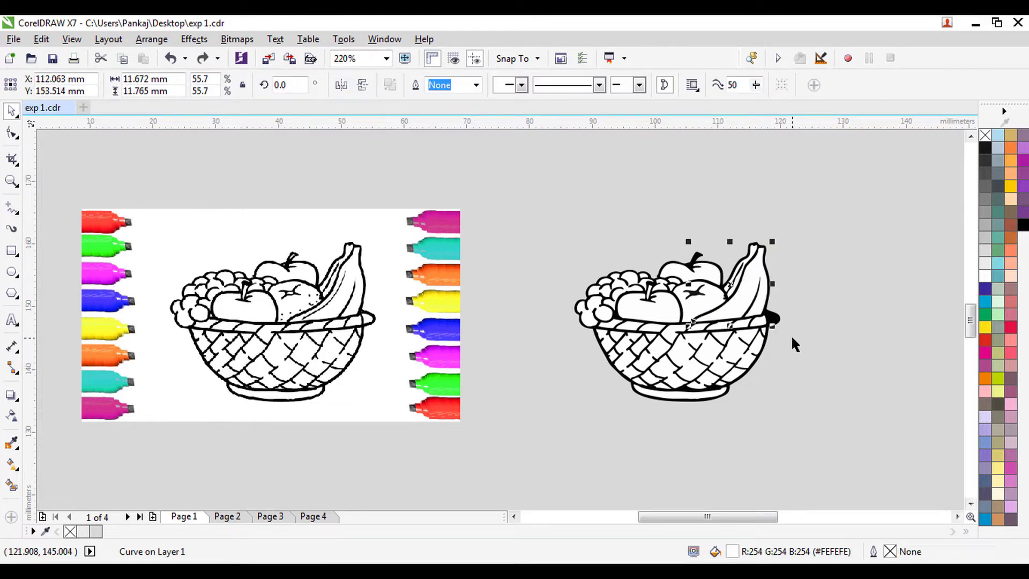
{"action": "left_click_drag", "start_coordinate": [649, 294], "coordinate": [705, 291]}
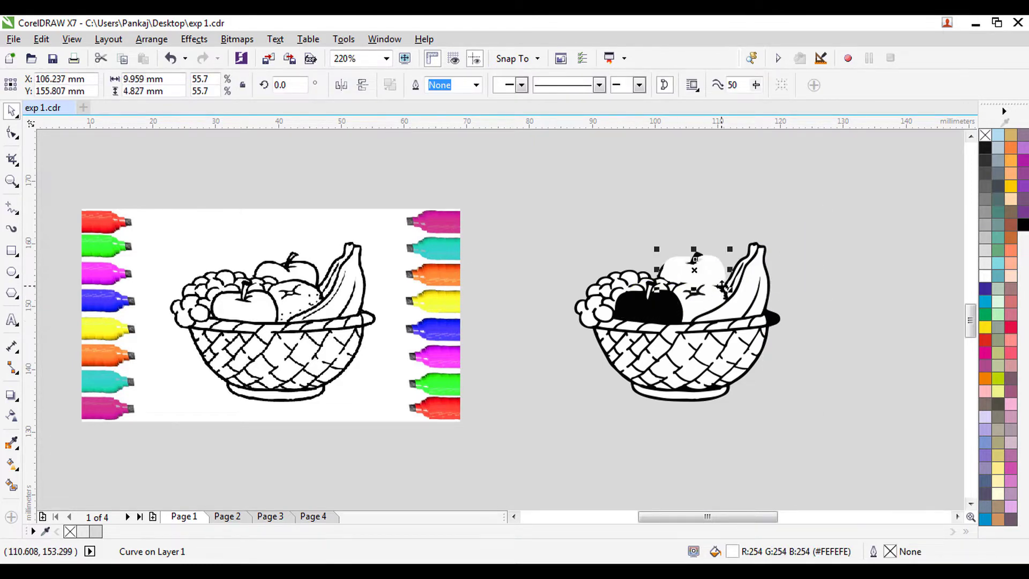
{"action": "key", "text": "ctrl+z"}
Step: Delete all remaining pieces of the old traced basket beside the original bitmap
{"action": "left_click", "coordinate": [797, 333]}
{"action": "left_click_drag", "start_coordinate": [843, 191], "coordinate": [525, 453]}
{"action": "key", "text": "Delete"}
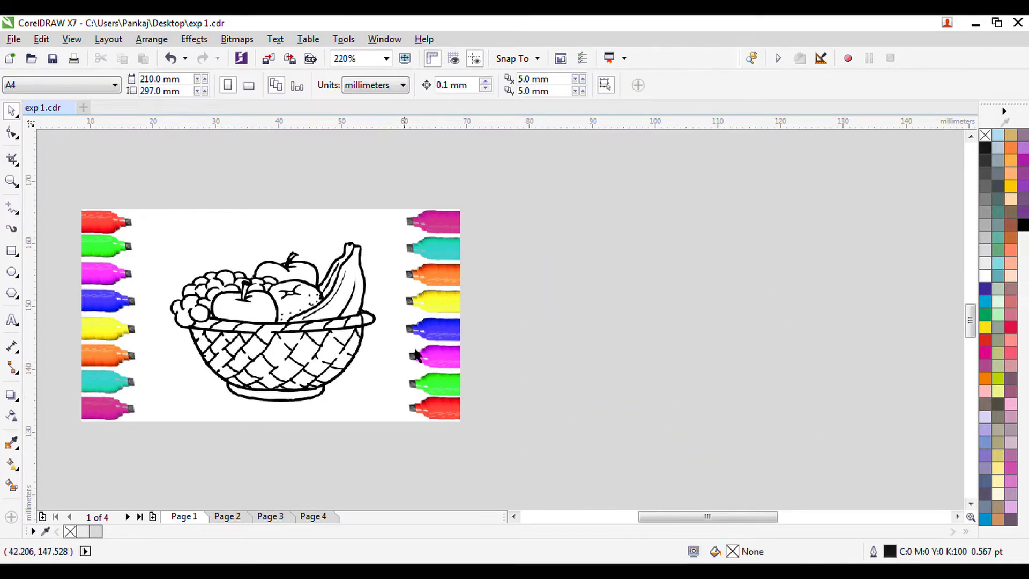
Step: Trace the fruit basket bitmap with an Outline Trace of type Line art, keeping the current trace settings
{"action": "left_click", "coordinate": [248, 262]}
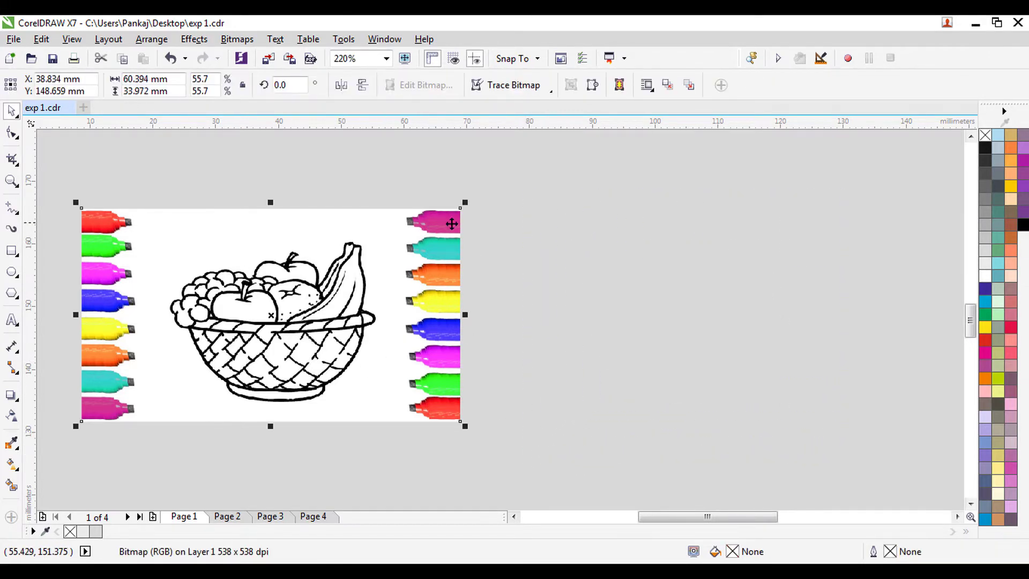
{"action": "left_click", "coordinate": [528, 87]}
{"action": "mouse_move", "coordinate": [532, 140]}
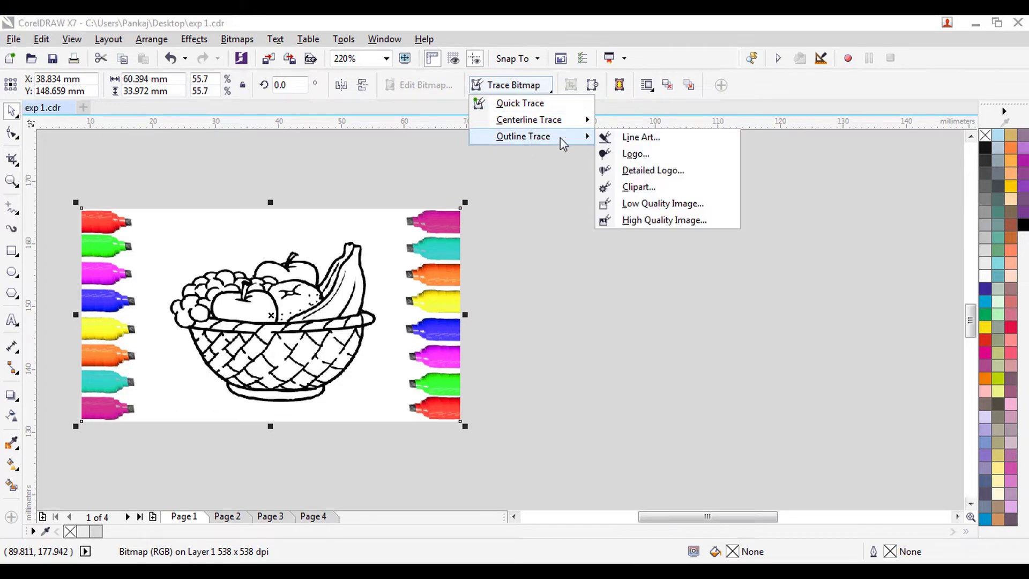
{"action": "left_click", "coordinate": [608, 138]}
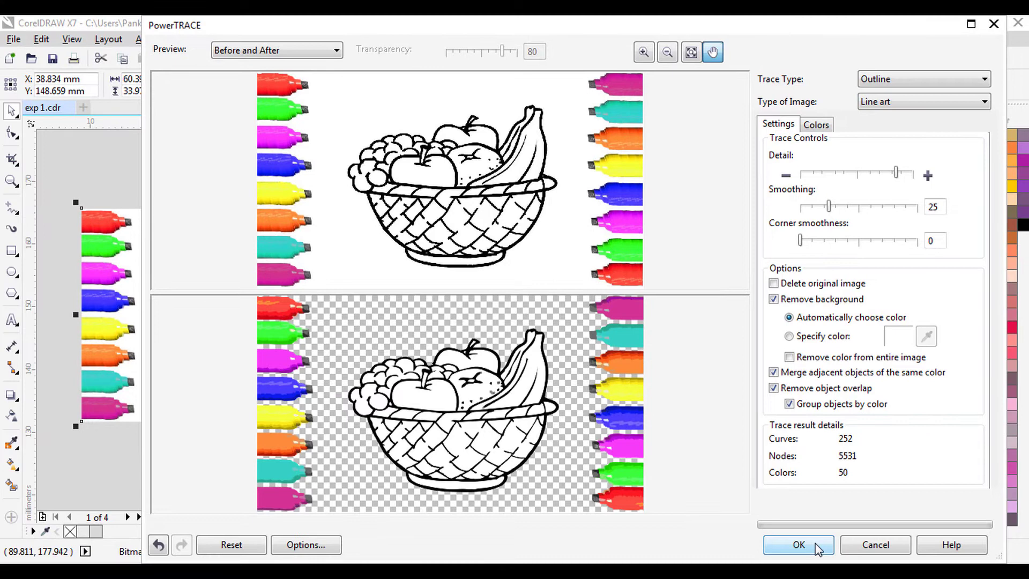
{"action": "left_click", "coordinate": [798, 544]}
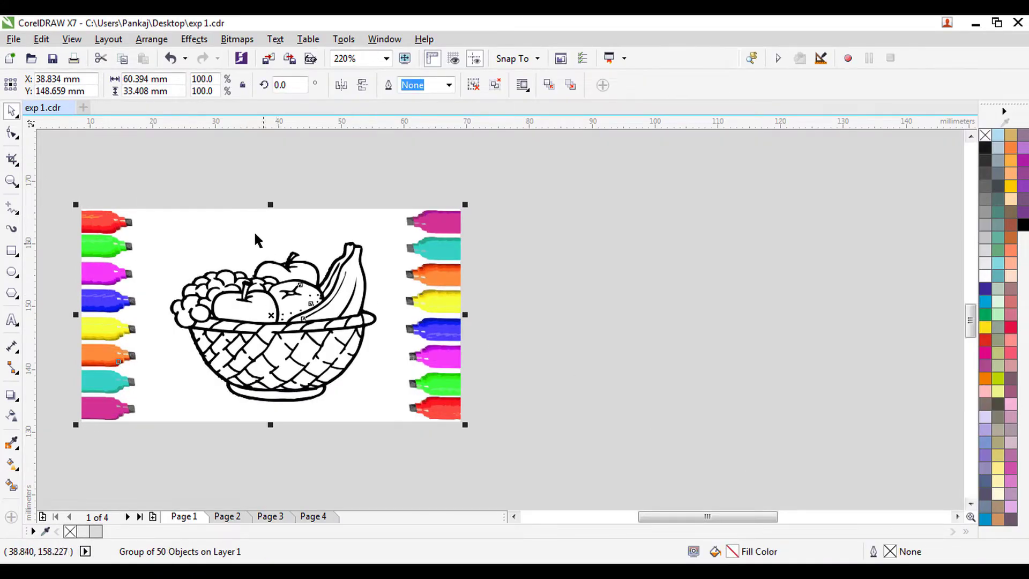
Step: Move the traced group horizontally to the empty area just right of the original bitmap
{"action": "left_click_drag", "start_coordinate": [240, 315], "coordinate": [636, 315]}
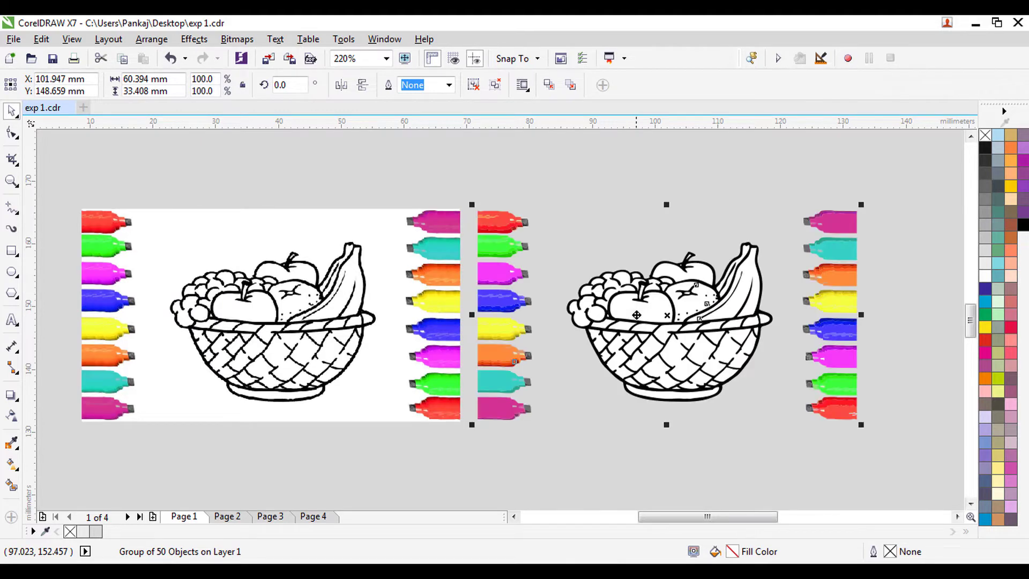
{"action": "left_click", "coordinate": [541, 156]}
{"action": "left_click", "coordinate": [519, 217]}
{"action": "left_click", "coordinate": [496, 157]}
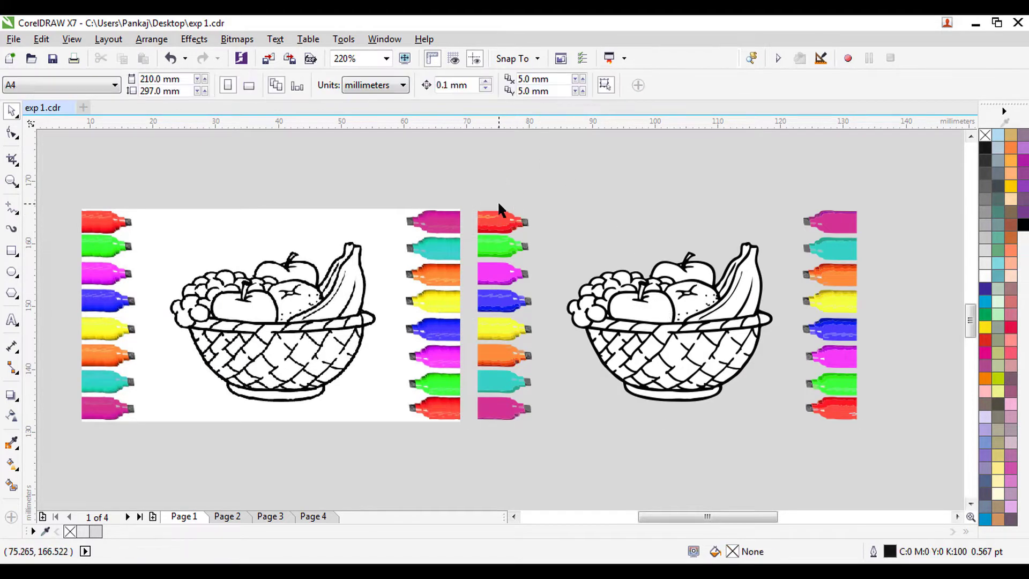
Step: Ungroup the new trace into its separate colour groups
{"action": "left_click", "coordinate": [497, 210]}
{"action": "left_click", "coordinate": [474, 85]}
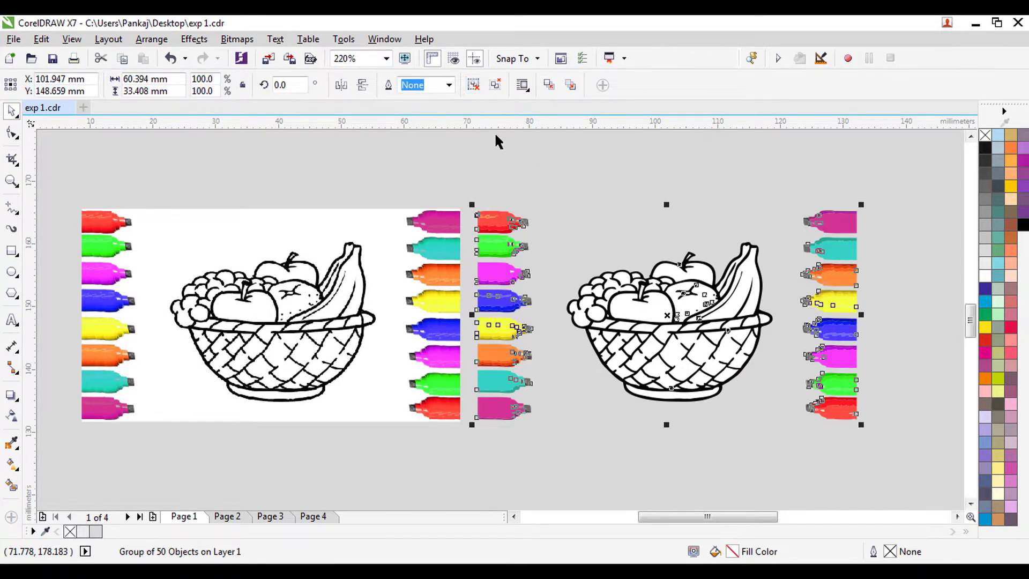
{"action": "left_click", "coordinate": [537, 203]}
Step: Try moving the white shape group off the traced basket and undo the move
{"action": "left_click_drag", "start_coordinate": [654, 314], "coordinate": [663, 353]}
{"action": "key", "text": "ctrl+z"}
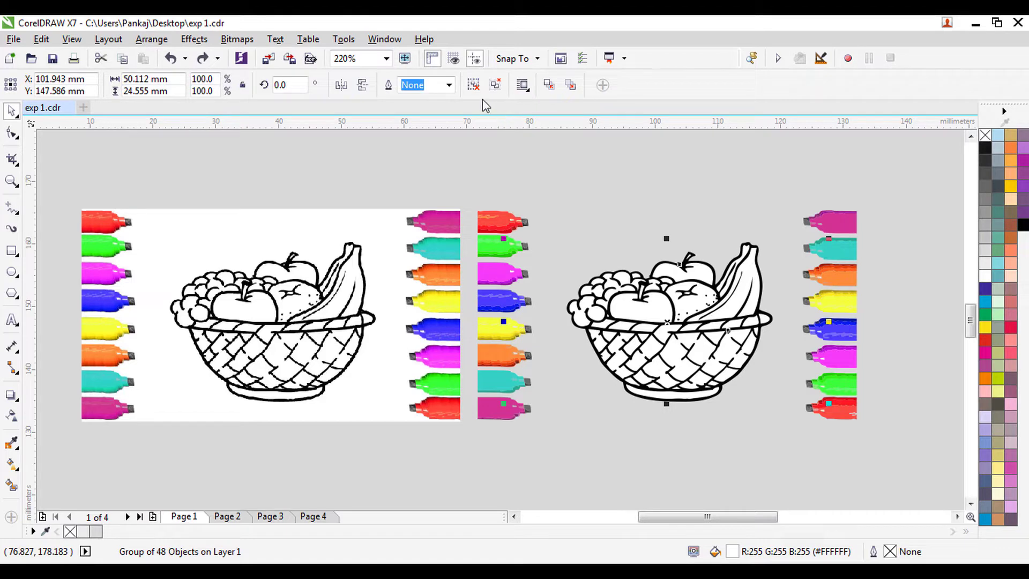
{"action": "left_click", "coordinate": [632, 195]}
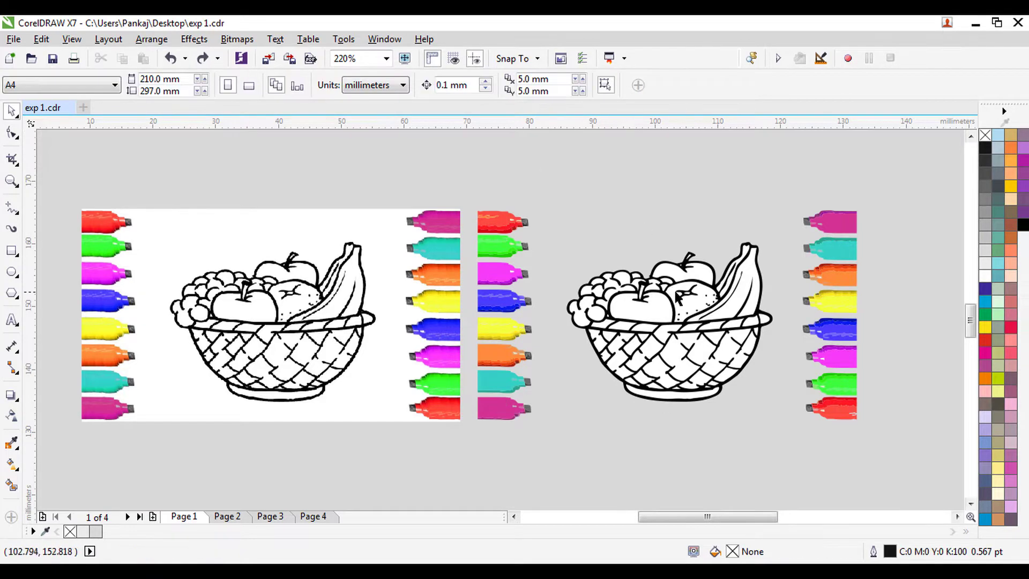
{"action": "left_click", "coordinate": [675, 270]}
{"action": "scroll", "coordinate": [676, 270], "scroll_direction": "down", "scroll_amount": 2}
{"action": "left_click_drag", "start_coordinate": [787, 351], "coordinate": [677, 291]}
{"action": "left_click_drag", "start_coordinate": [750, 325], "coordinate": [750, 325]}
{"action": "scroll", "coordinate": [750, 325], "scroll_direction": "up", "scroll_amount": 2}
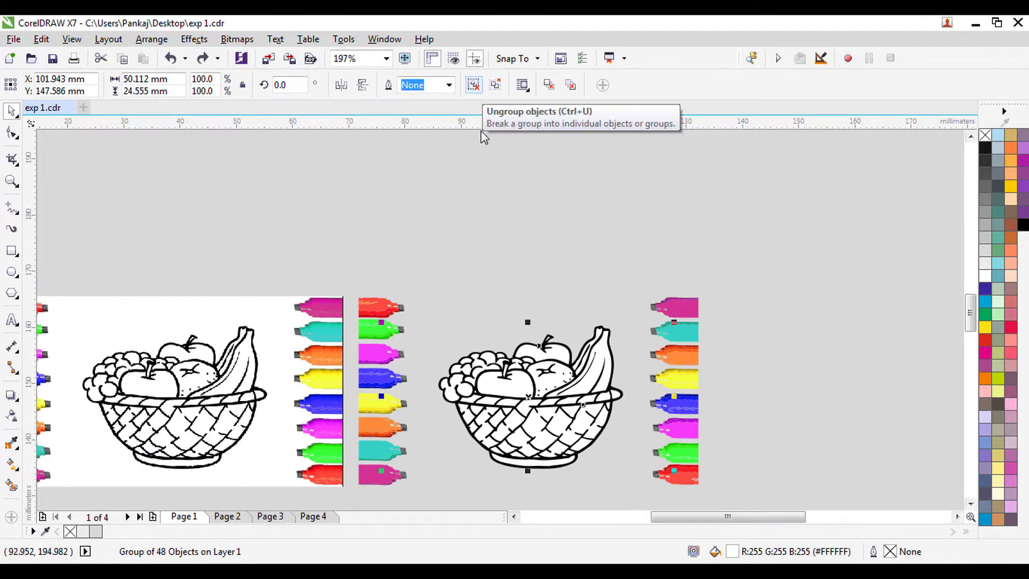
Step: Set the document's nudge distance to 10 mm
{"action": "left_click", "coordinate": [519, 223]}
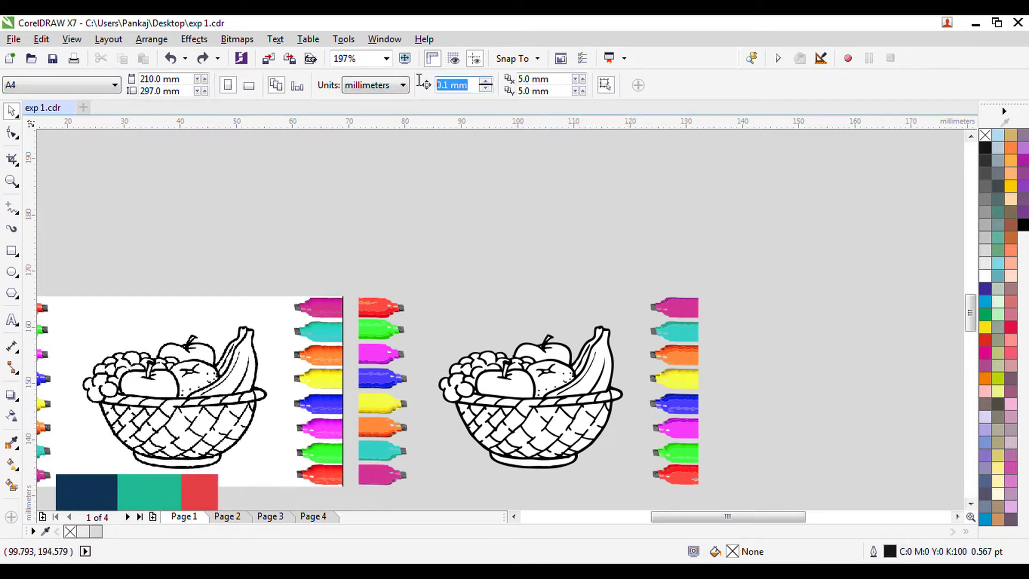
{"action": "type", "text": "10"}
{"action": "key", "text": "Return"}
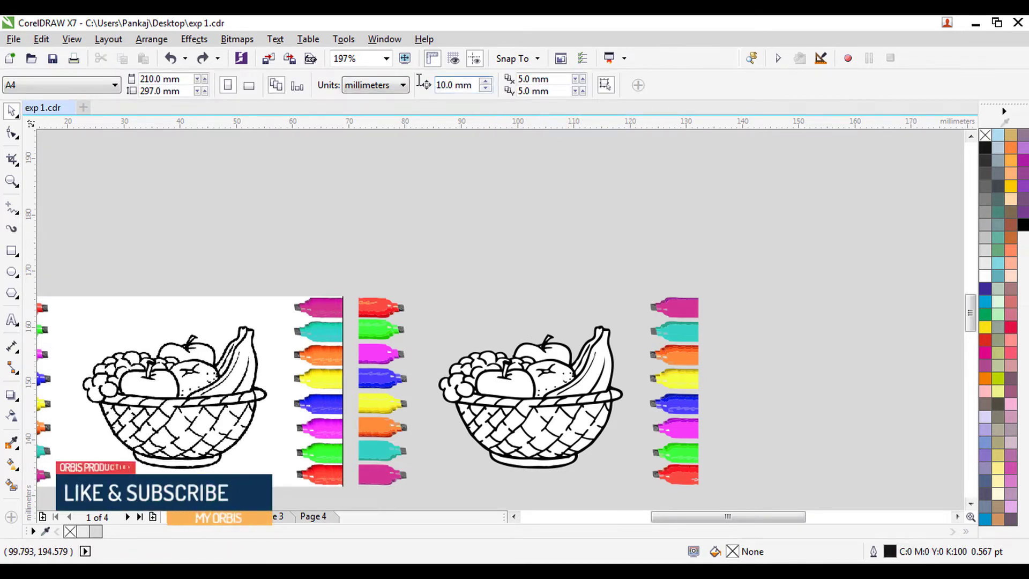
Step: Nudge the white basket shape group 40 mm straight up, clear of the black outline
{"action": "left_click", "coordinate": [520, 388]}
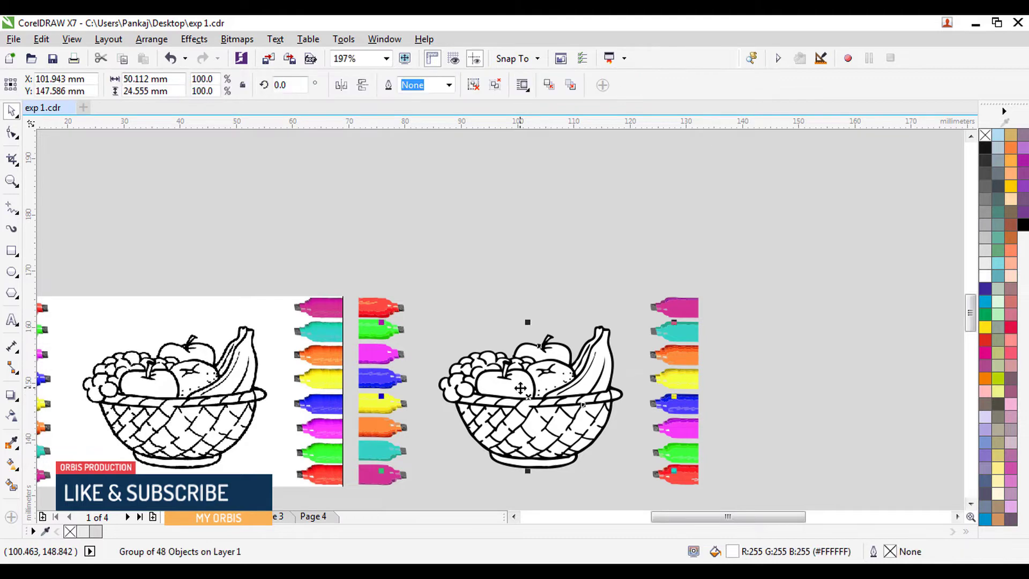
{"action": "key", "text": "Up"}
{"action": "key", "text": "Up"}
{"action": "key", "text": "Up"}
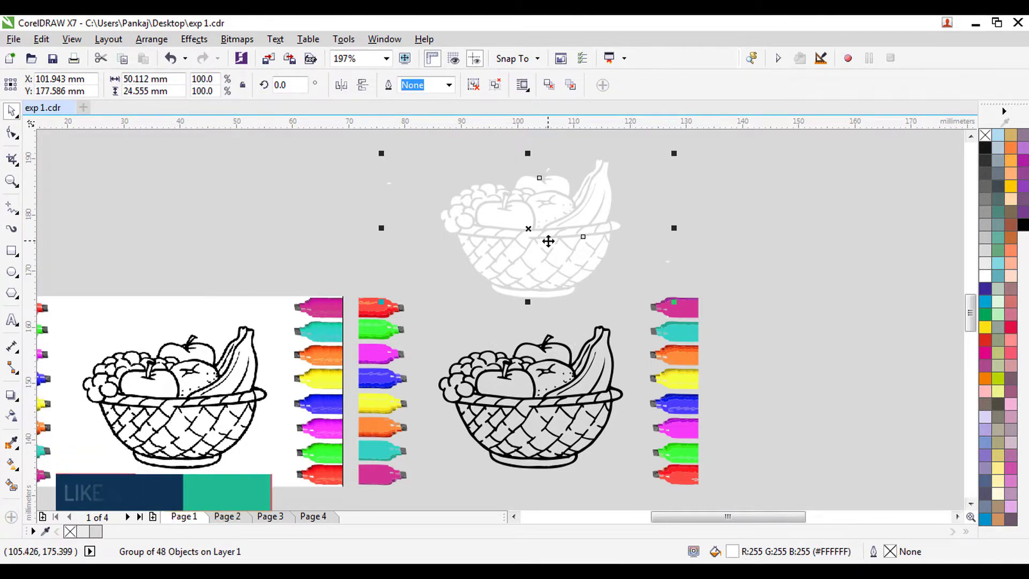
{"action": "key", "text": "Up"}
{"action": "scroll", "coordinate": [547, 242], "scroll_direction": "up", "scroll_amount": 3}
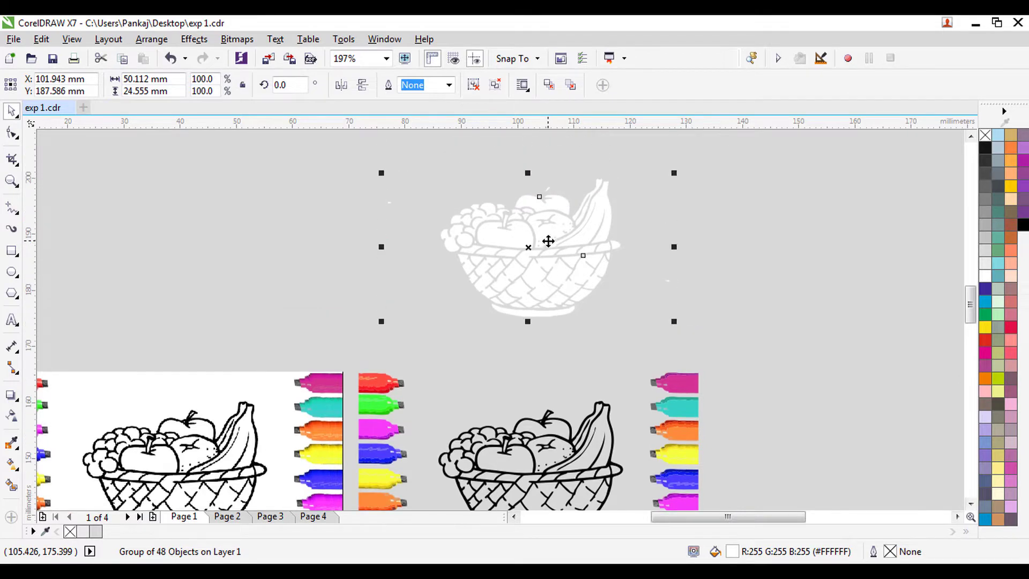
Step: Ungroup the white shapes and delete the stray fragments on both sides of the basket
{"action": "left_click", "coordinate": [494, 85]}
{"action": "left_click_drag", "start_coordinate": [307, 144], "coordinate": [428, 315]}
{"action": "key", "text": "Delete"}
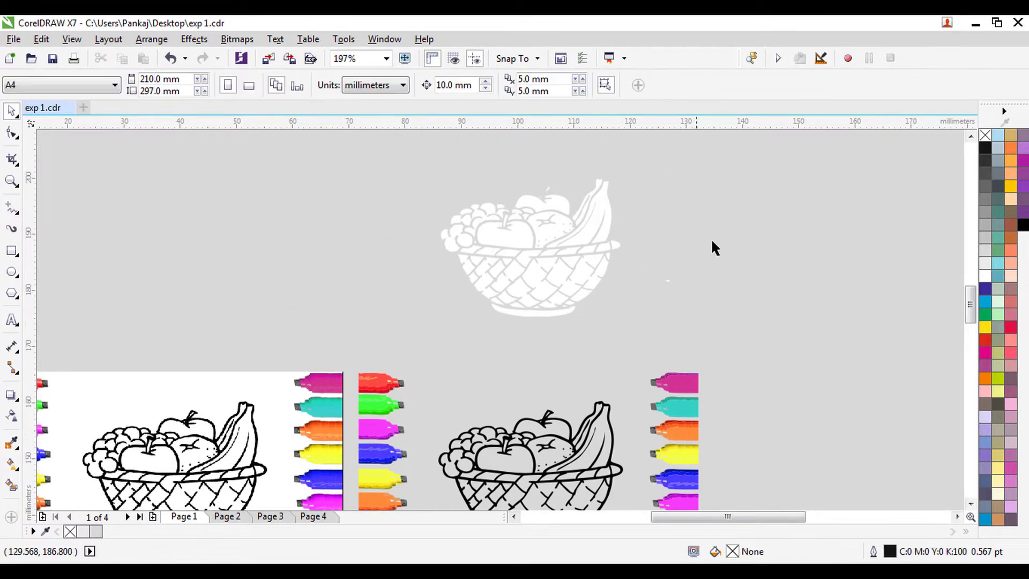
{"action": "left_click_drag", "start_coordinate": [752, 169], "coordinate": [629, 318]}
{"action": "key", "text": "Delete"}
Step: Group the remaining white basket shapes and nudge them 40 mm down, back onto the black outline
{"action": "left_click_drag", "start_coordinate": [716, 319], "coordinate": [359, 156]}
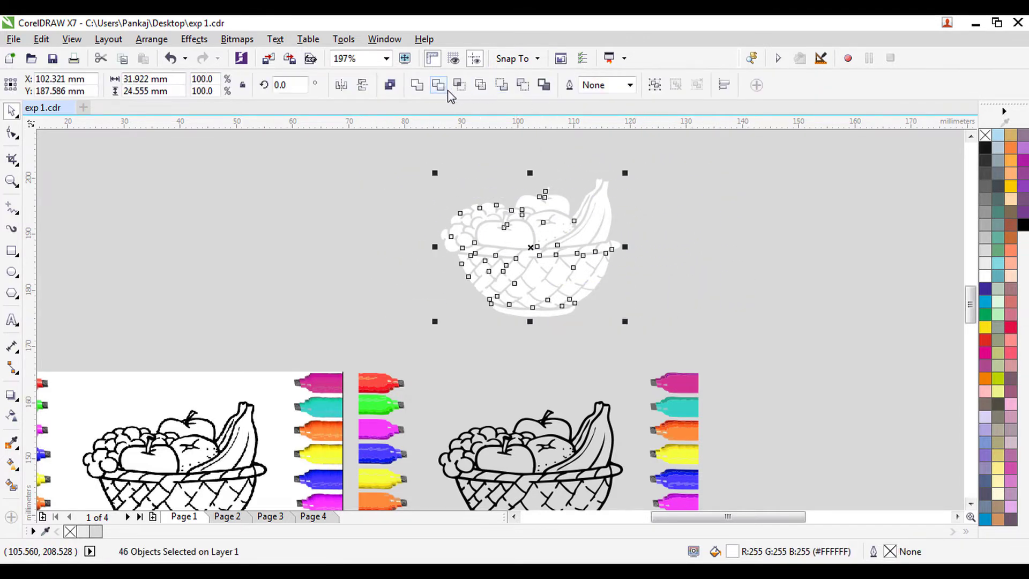
{"action": "left_click", "coordinate": [652, 90]}
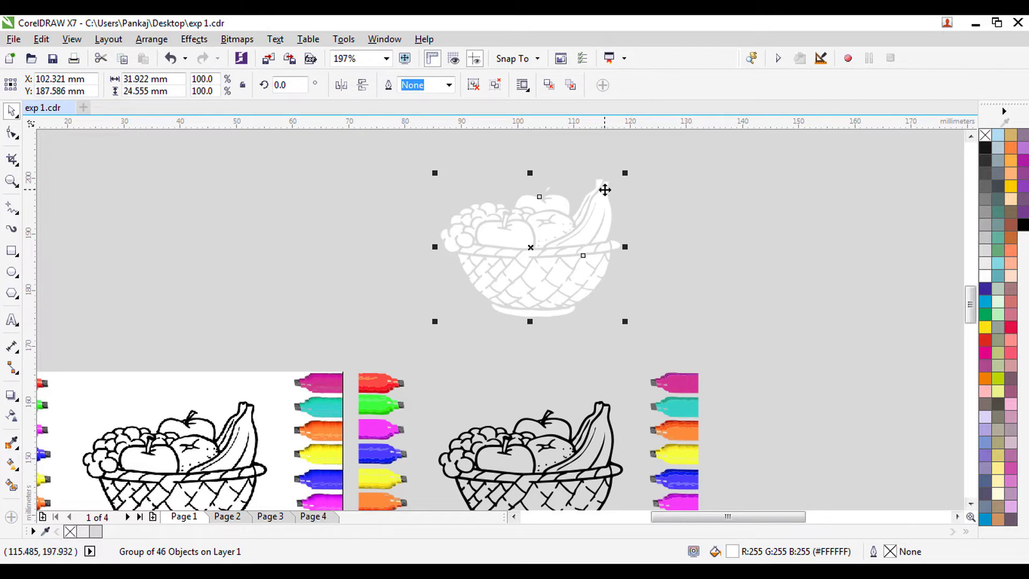
{"action": "key", "text": "Down"}
{"action": "key", "text": "Down"}
{"action": "key", "text": "Down"}
{"action": "key", "text": "Down"}
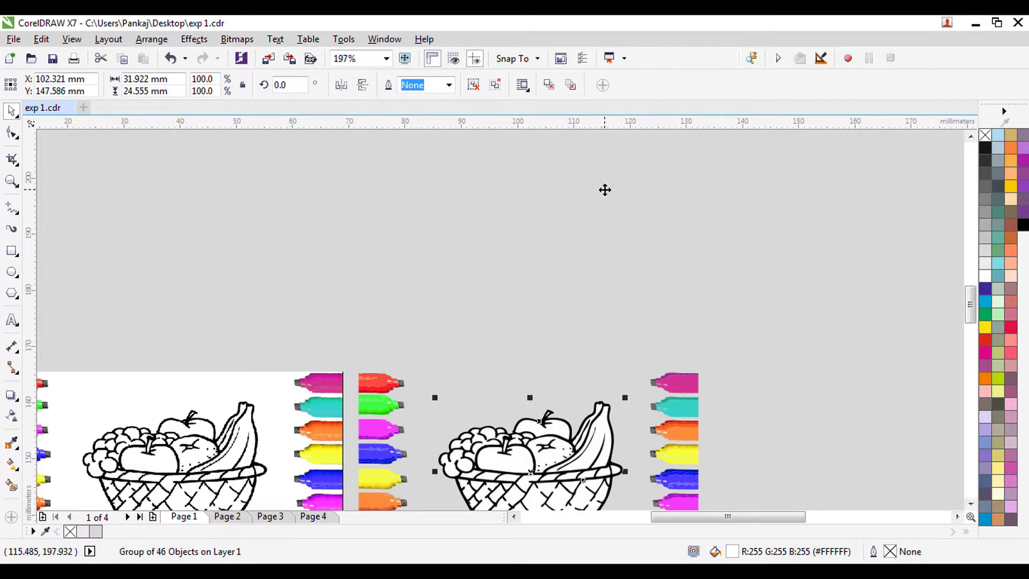
{"action": "key", "text": "F6"}
{"action": "scroll", "coordinate": [604, 190], "scroll_direction": "down", "scroll_amount": 4}
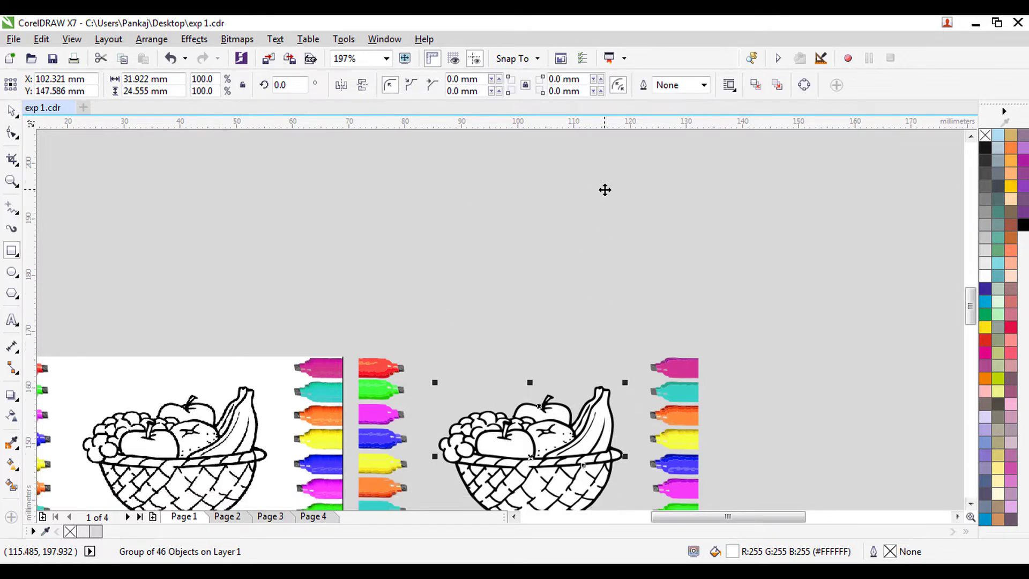
{"action": "left_click", "coordinate": [11, 111]}
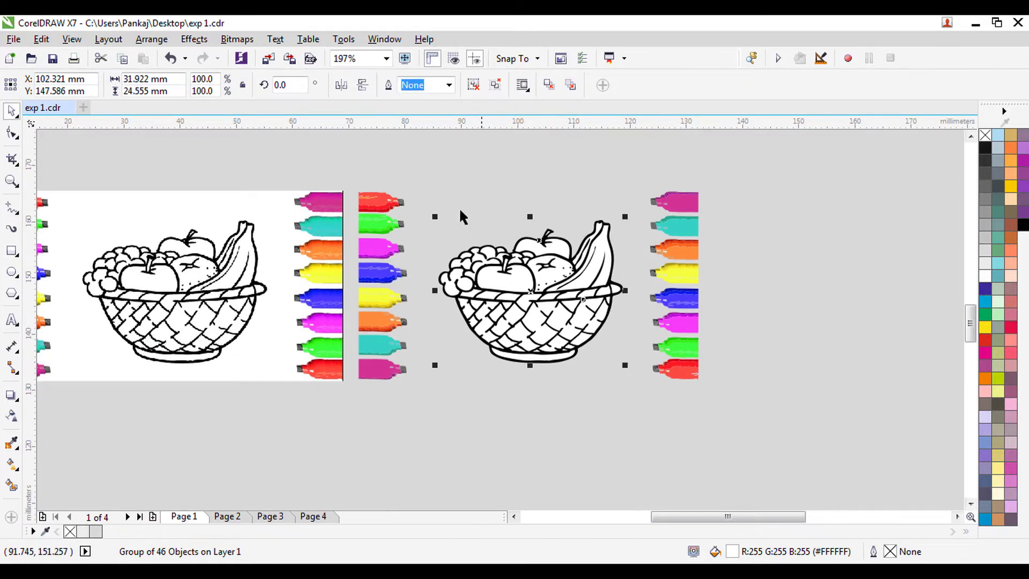
{"action": "left_click", "coordinate": [795, 251]}
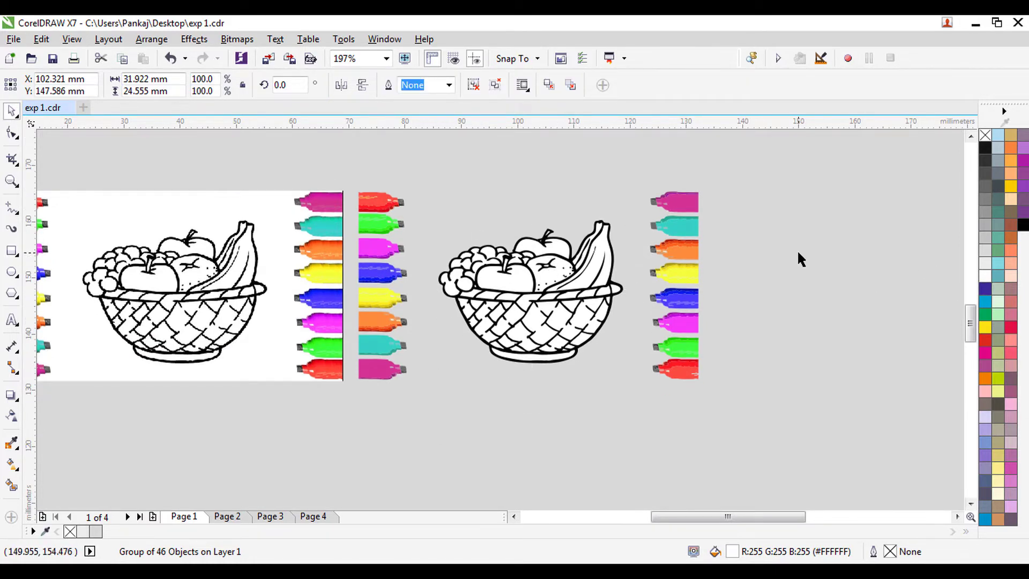
Step: Fill the group of white basket shapes with Ice Blue (C40 M0 Y0 K0)
{"action": "left_click", "coordinate": [516, 276]}
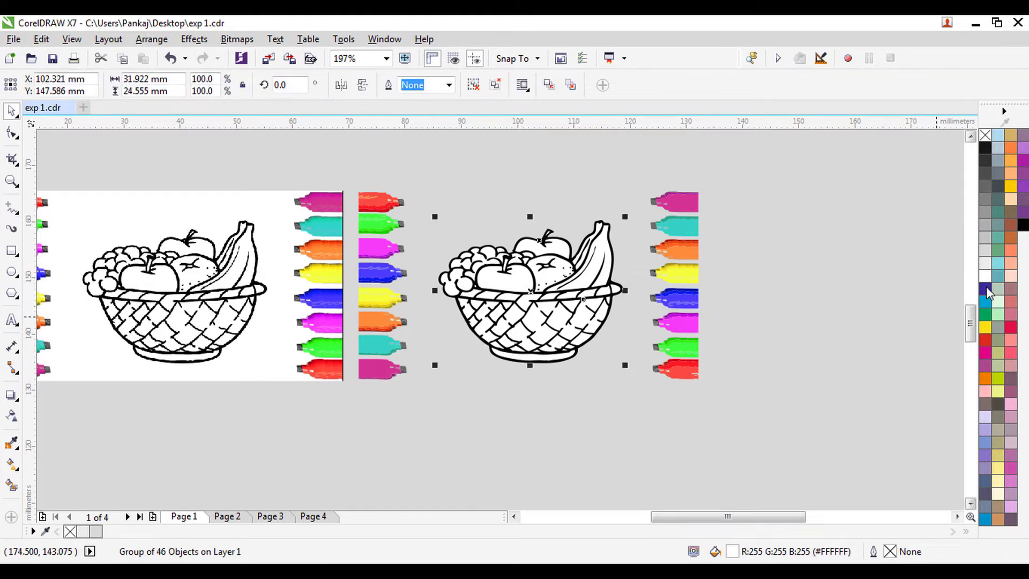
{"action": "left_click", "coordinate": [997, 135]}
{"action": "left_click", "coordinate": [803, 227]}
Step: Apply an elliptical fountain fill from Ice Blue to white to the group of inner basket shapes
{"action": "key", "text": "F2"}
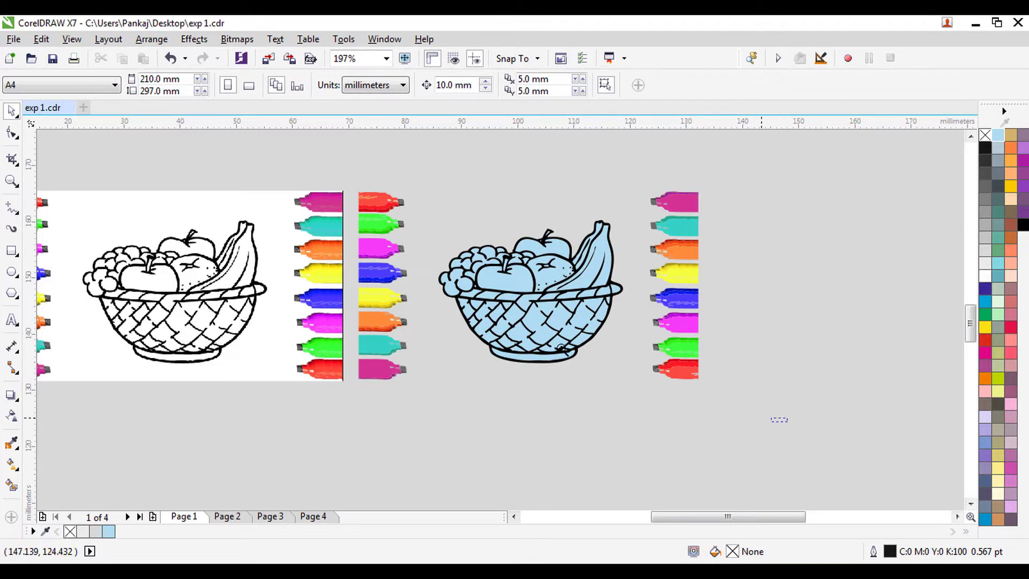
{"action": "left_click_drag", "start_coordinate": [788, 420], "coordinate": [211, 172]}
{"action": "left_click", "coordinate": [540, 304]}
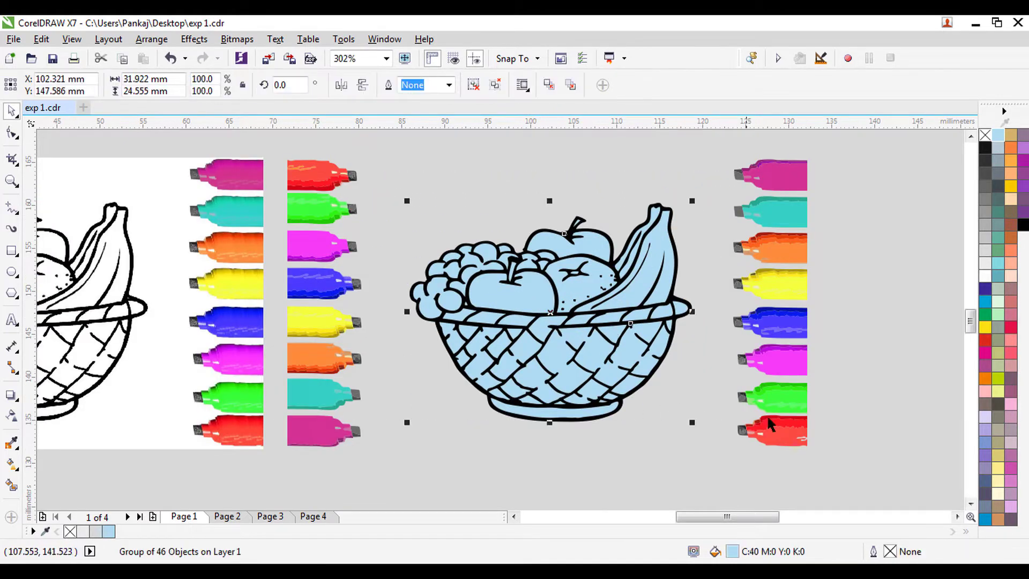
{"action": "double_click", "coordinate": [733, 552]}
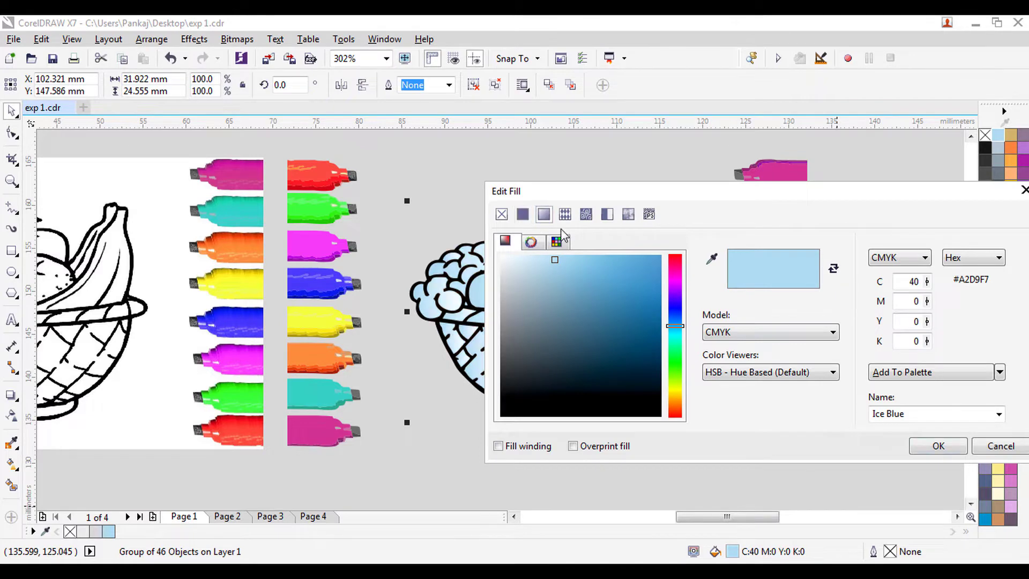
{"action": "left_click", "coordinate": [543, 214]}
{"action": "left_click", "coordinate": [737, 272]}
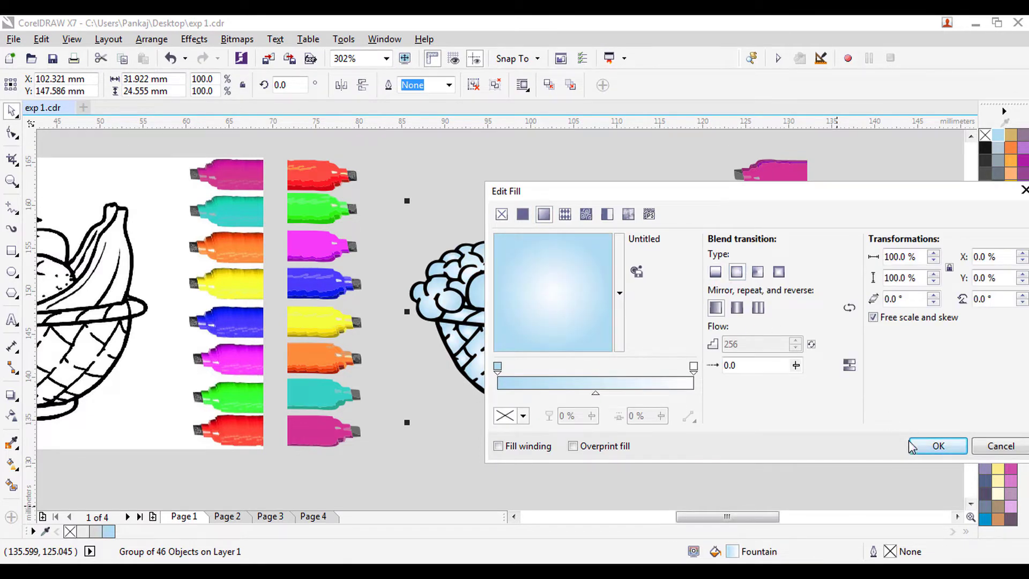
{"action": "left_click", "coordinate": [941, 446]}
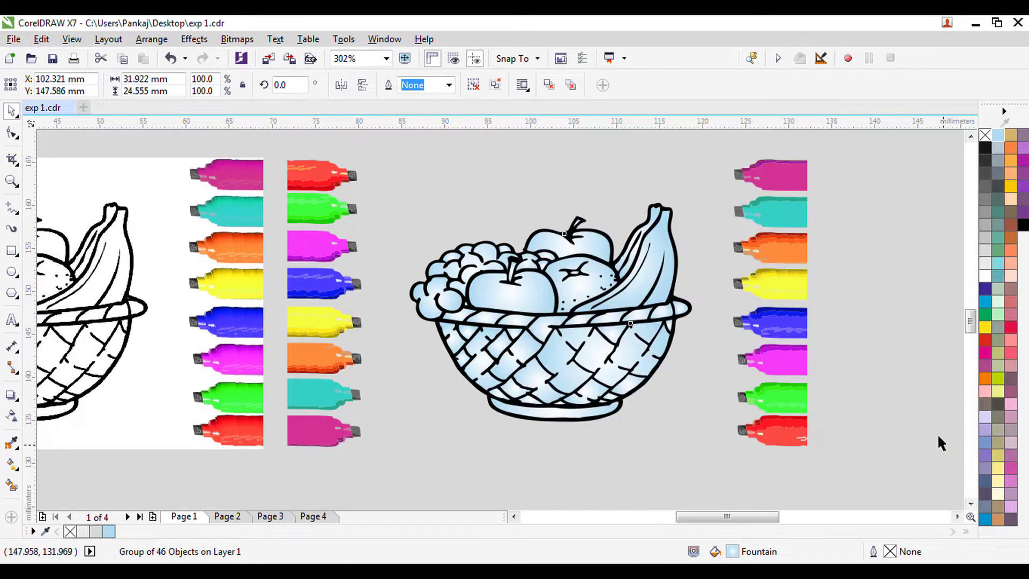
{"action": "left_click", "coordinate": [915, 386]}
{"action": "scroll", "coordinate": [580, 333], "scroll_direction": "down", "scroll_amount": 3}
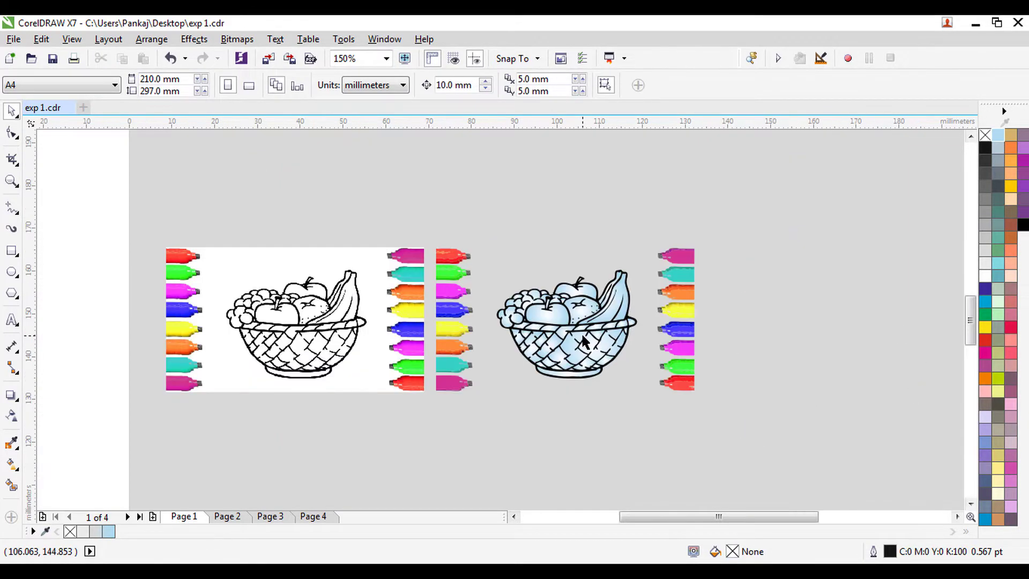
Step: Change the basket shape group's fountain fill from elliptical to linear
{"action": "scroll", "coordinate": [581, 332], "scroll_direction": "up", "scroll_amount": 3}
{"action": "left_click", "coordinate": [582, 345]}
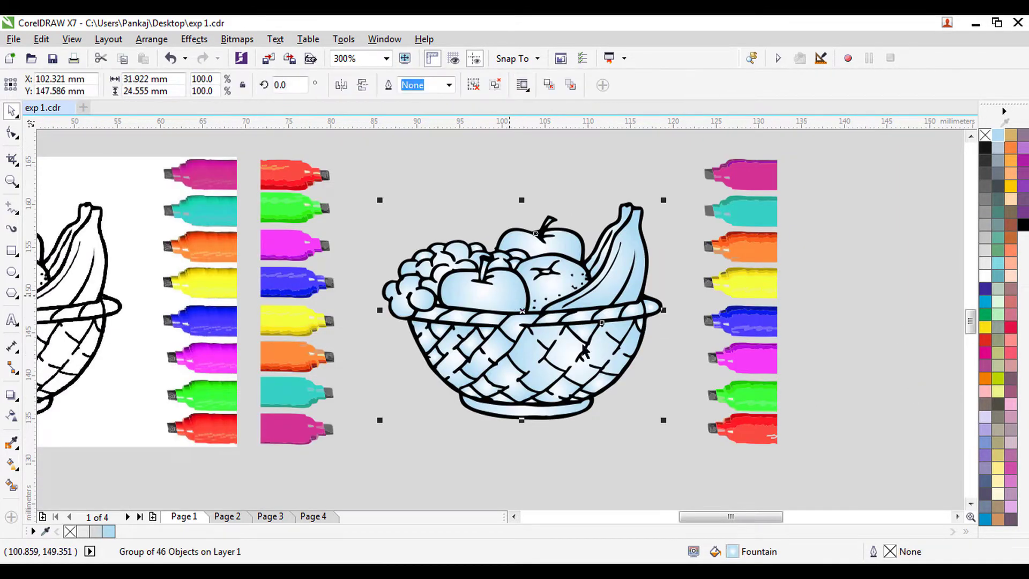
{"action": "double_click", "coordinate": [733, 551]}
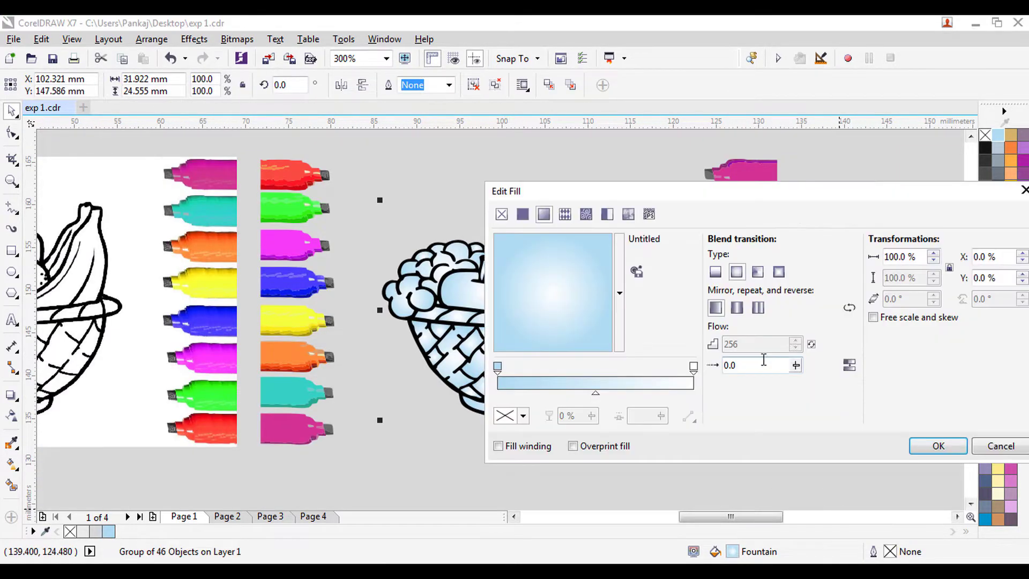
{"action": "left_click", "coordinate": [715, 272]}
{"action": "left_click", "coordinate": [926, 445]}
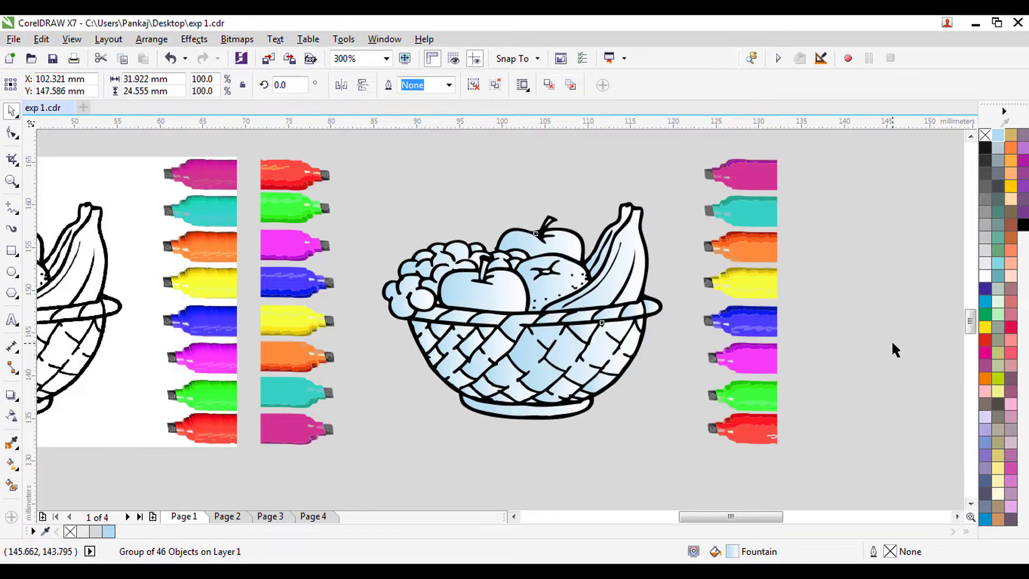
{"action": "left_click", "coordinate": [685, 374]}
{"action": "scroll", "coordinate": [605, 395], "scroll_direction": "down", "scroll_amount": 1}
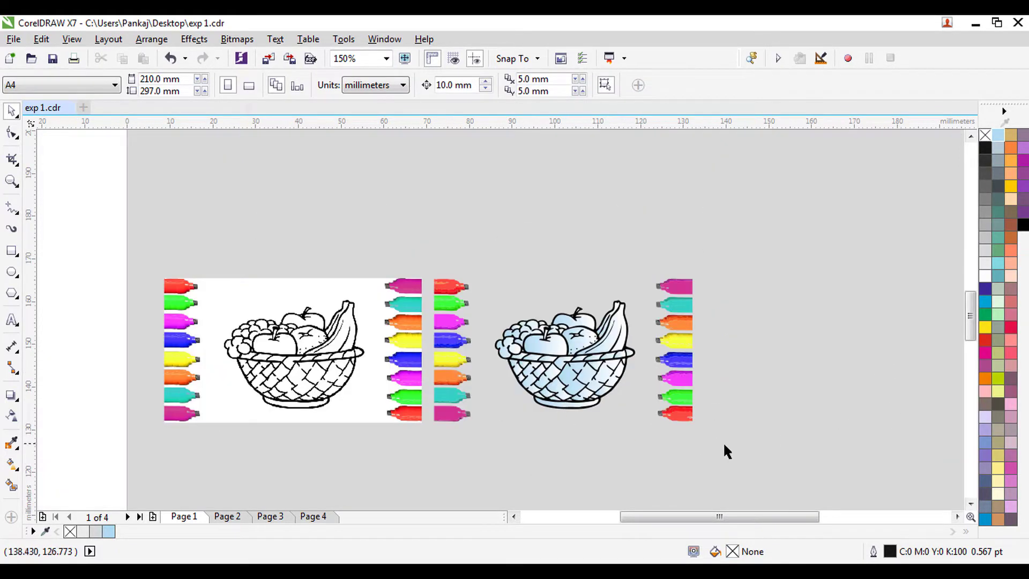
{"action": "key", "text": "F2"}
{"action": "left_click_drag", "start_coordinate": [732, 446], "coordinate": [298, 223]}
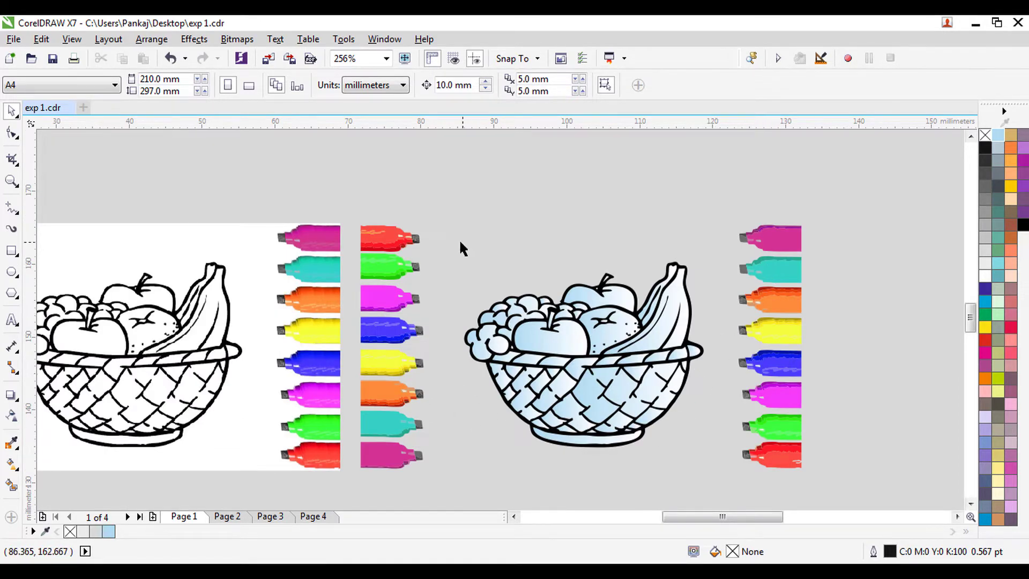
Step: Try to move the traced marker group beside the basket, and undo the move
{"action": "left_click", "coordinate": [401, 245]}
{"action": "mouse_move", "coordinate": [392, 244]}
{"action": "left_mouse_down"}
{"action": "mouse_move", "coordinate": [408, 245]}
{"action": "mouse_move", "coordinate": [418, 268]}
{"action": "left_mouse_up"}
{"action": "key", "text": "ctrl+z"}
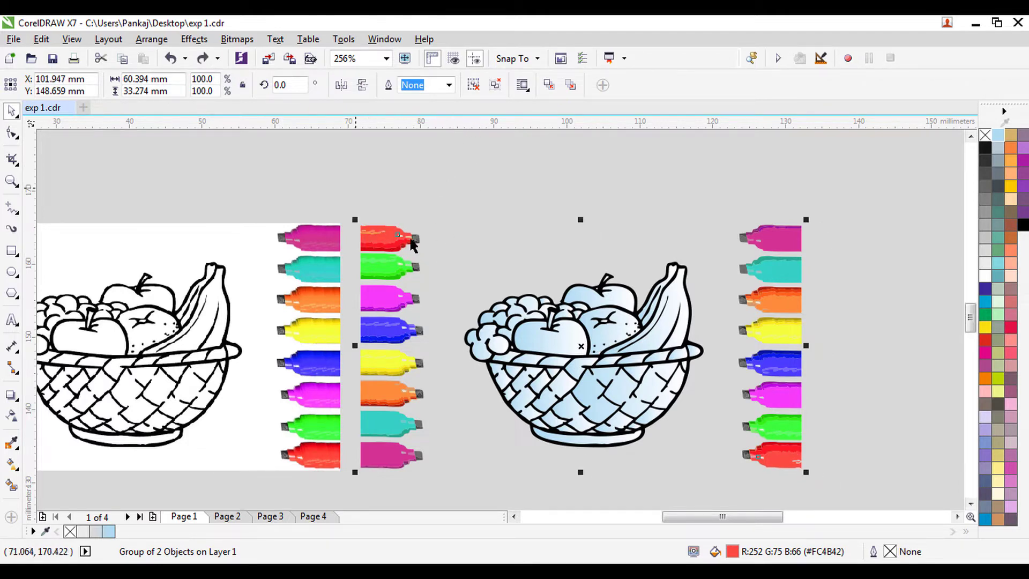
Step: Select the basket outline with its gradient shapes and nudge both 40 mm straight up, clear of the traced markers
{"action": "left_click_drag", "start_coordinate": [448, 184], "coordinate": [699, 460]}
{"action": "scroll", "coordinate": [650, 411], "scroll_direction": "down", "scroll_amount": 3}
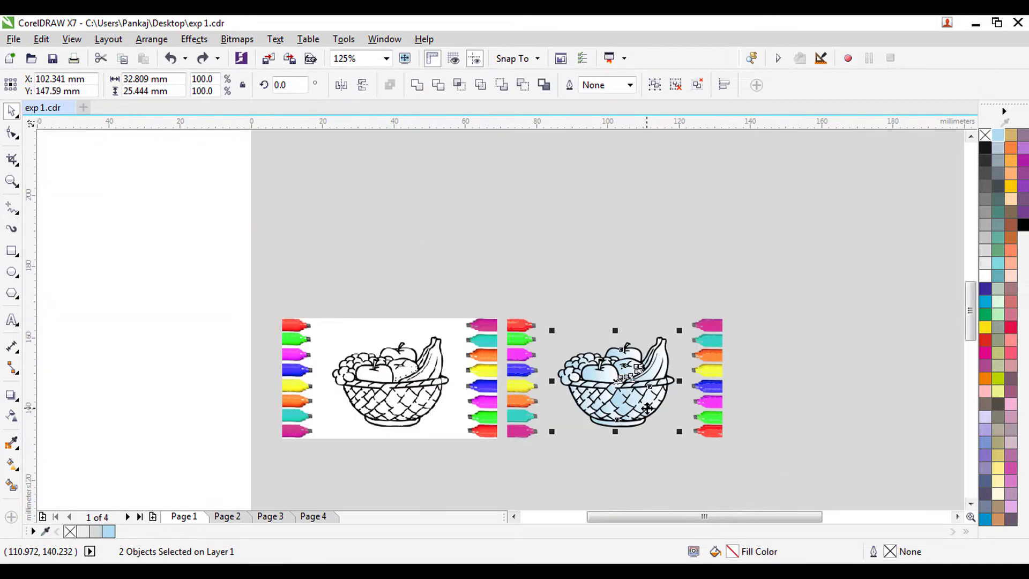
{"action": "key", "text": "Up"}
{"action": "key", "text": "Up"}
{"action": "key", "text": "Up"}
{"action": "key", "text": "Up"}
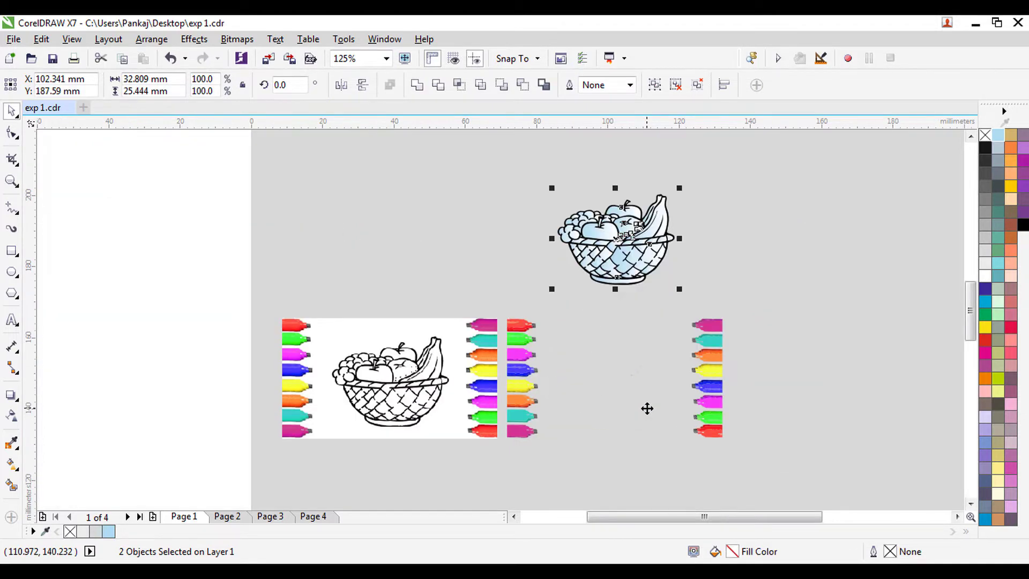
Step: Delete the traced markers and leftover fragments, and move the finished basket above the original bitmap
{"action": "left_click_drag", "start_coordinate": [495, 300], "coordinate": [649, 427]}
{"action": "left_click_drag", "start_coordinate": [748, 456], "coordinate": [748, 455]}
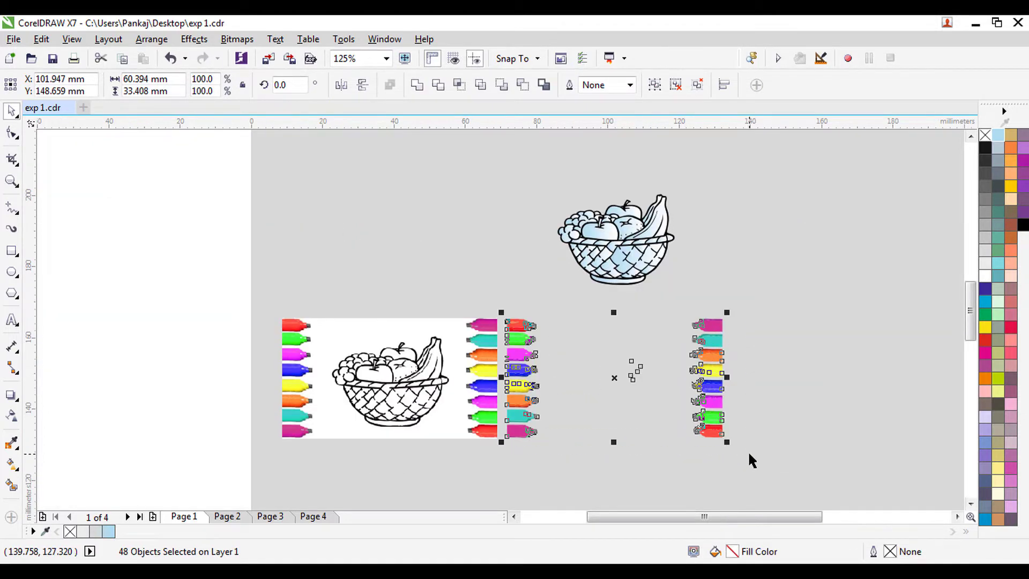
{"action": "key", "text": "Delete"}
{"action": "left_click_drag", "start_coordinate": [721, 329], "coordinate": [523, 183]}
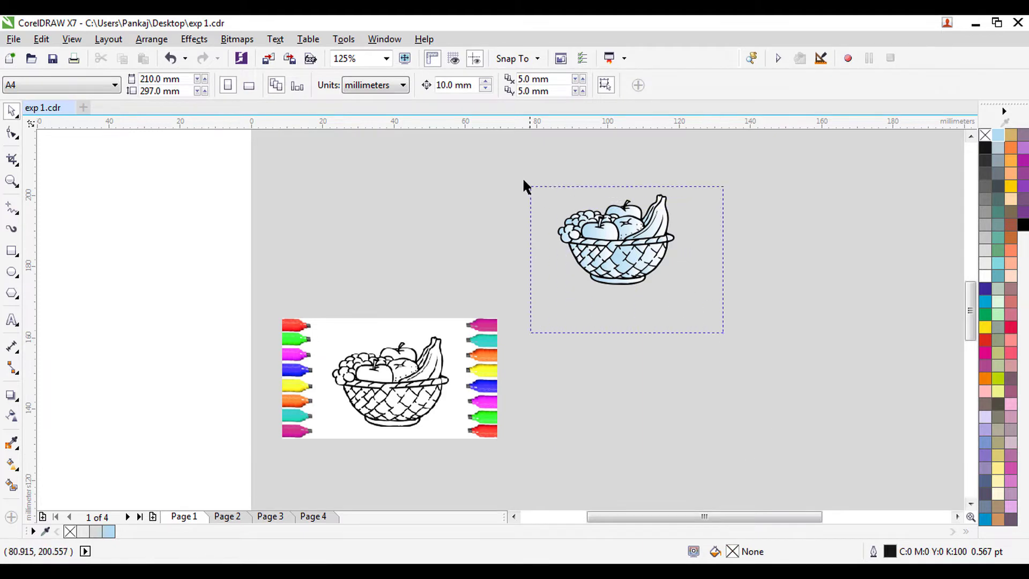
{"action": "left_click_drag", "start_coordinate": [619, 236], "coordinate": [360, 219]}
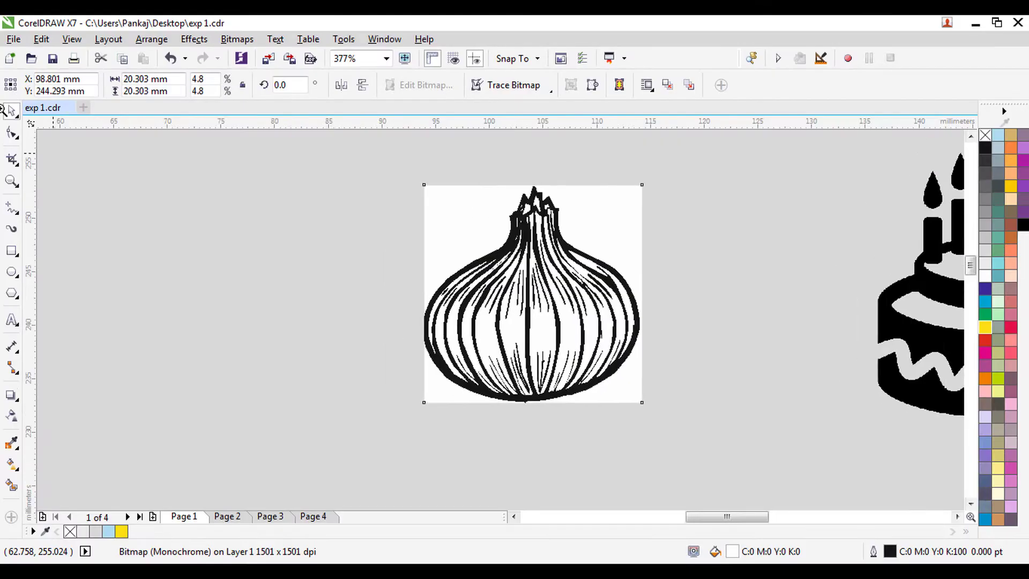
Step: Convert the onion bitmap to vectors with Quick Trace and place the traced group to the left of the bitmap
{"action": "scroll", "coordinate": [535, 209], "scroll_direction": "up", "scroll_amount": 1}
{"action": "left_click", "coordinate": [532, 87]}
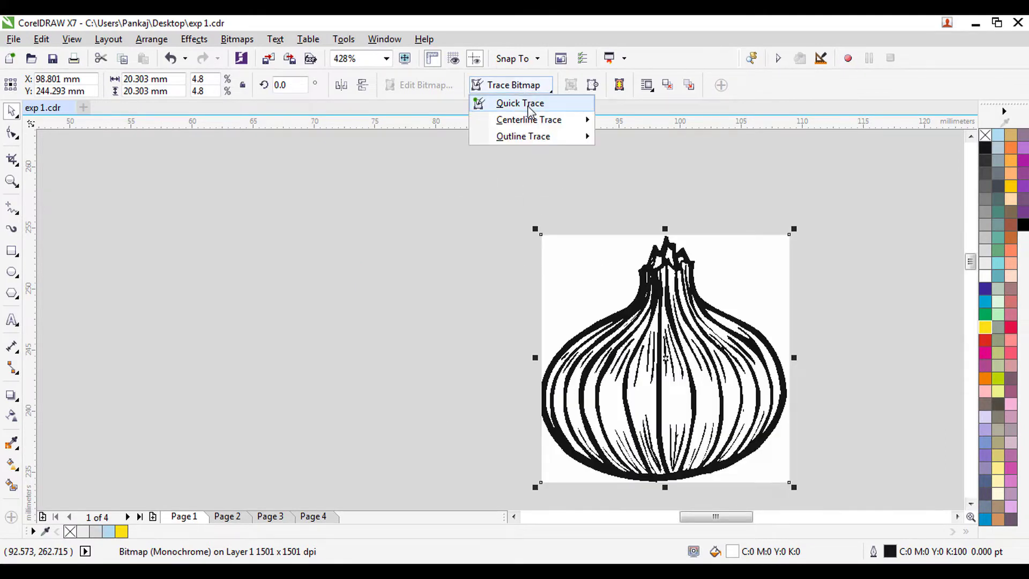
{"action": "left_click", "coordinate": [529, 108]}
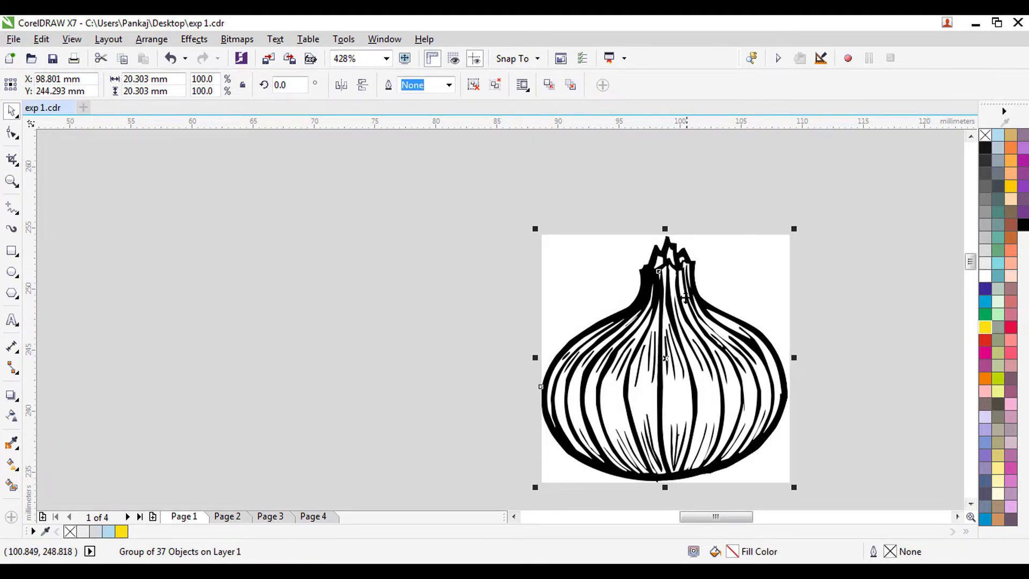
{"action": "left_click_drag", "start_coordinate": [739, 261], "coordinate": [346, 253]}
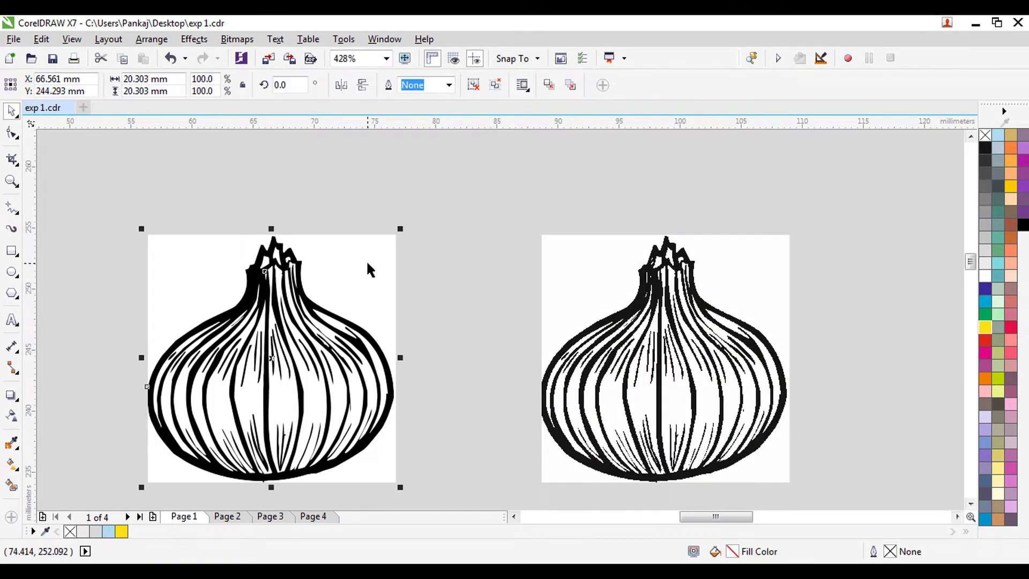
Step: Ungroup the traced onion and delete the white background pieces around it
{"action": "left_click", "coordinate": [474, 85]}
{"action": "left_click", "coordinate": [479, 206]}
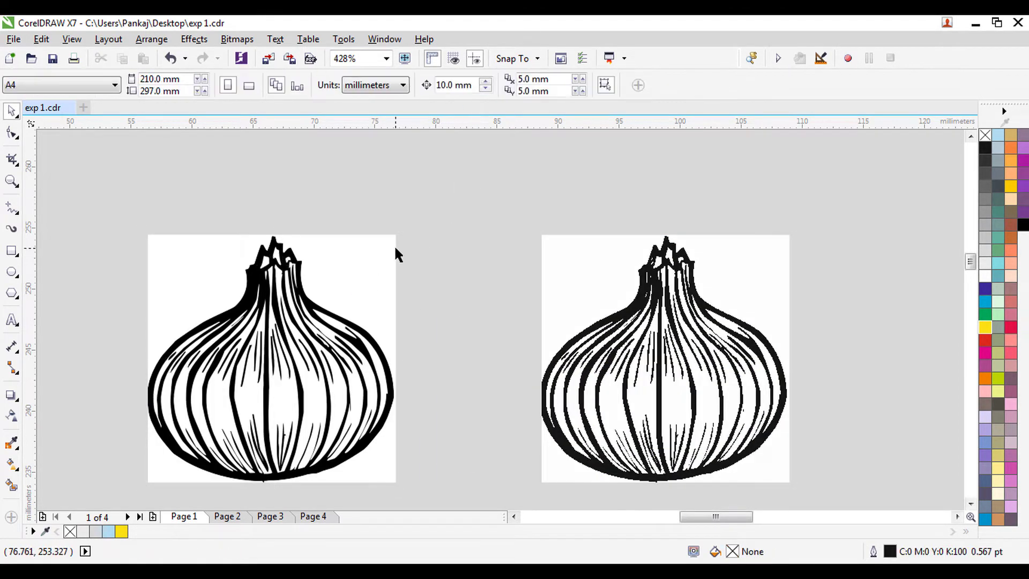
{"action": "left_click", "coordinate": [394, 245]}
{"action": "key", "text": "Delete"}
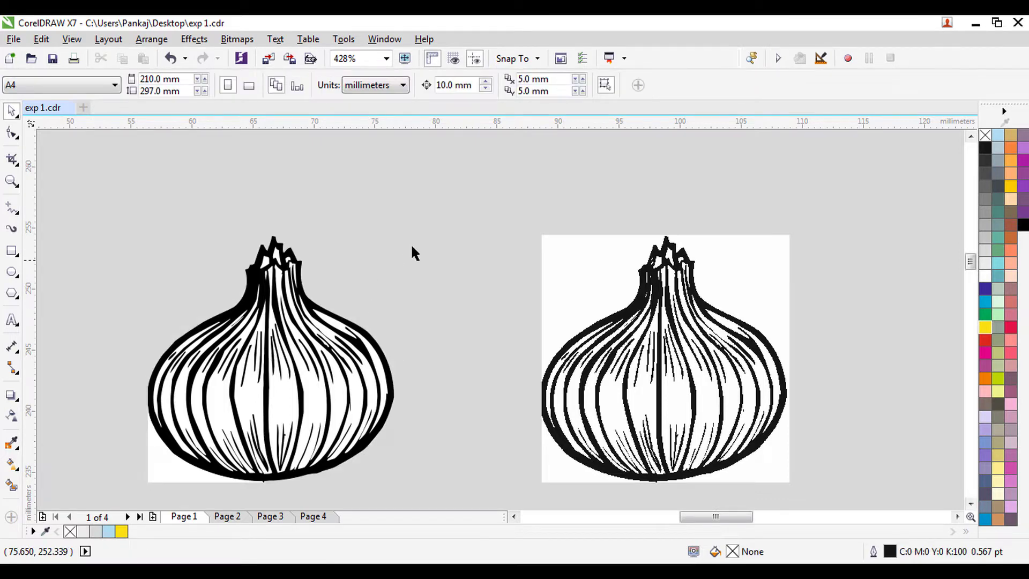
{"action": "left_click", "coordinate": [155, 468]}
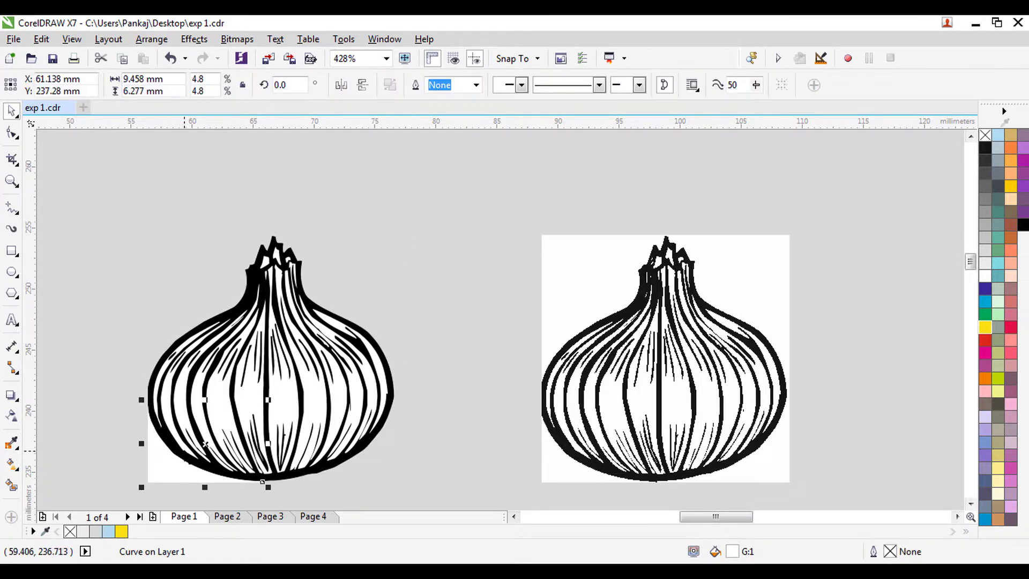
{"action": "key", "text": "Delete"}
Step: Try to move the black onion shape away from its white stripes, and undo the move
{"action": "left_click_drag", "start_coordinate": [413, 202], "coordinate": [107, 495]}
{"action": "left_click", "coordinate": [235, 282]}
{"action": "left_click_drag", "start_coordinate": [236, 282], "coordinate": [210, 237]}
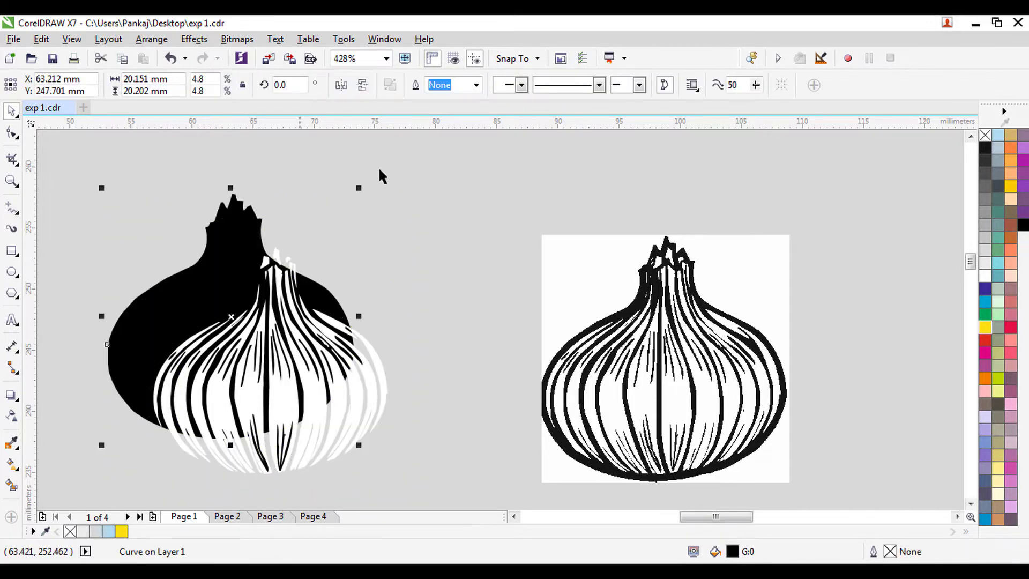
{"action": "left_click", "coordinate": [169, 57]}
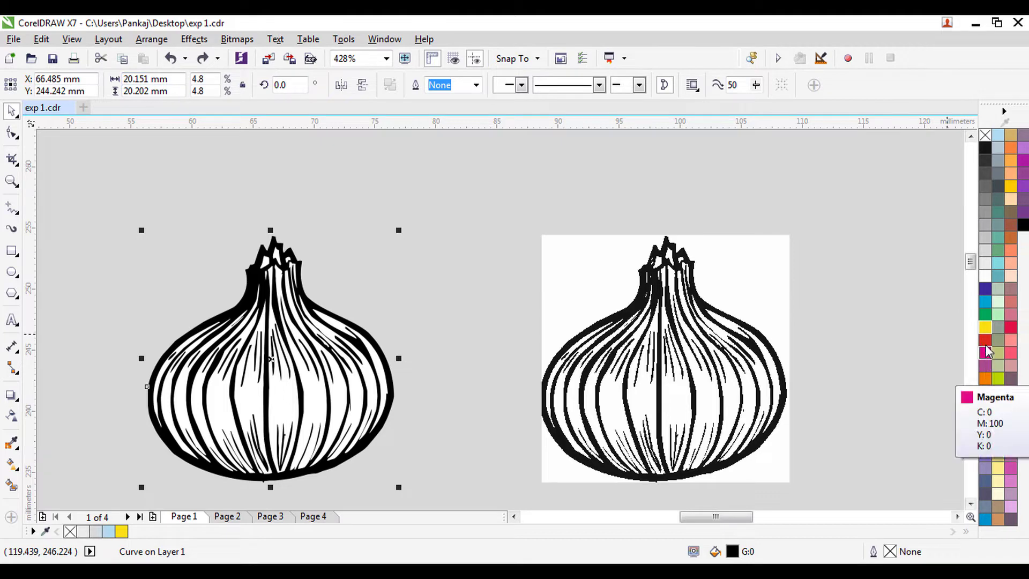
Step: Fill the main black onion shape with Green, and darken the fill to C91 M15 Y100 K67
{"action": "left_click", "coordinate": [986, 316]}
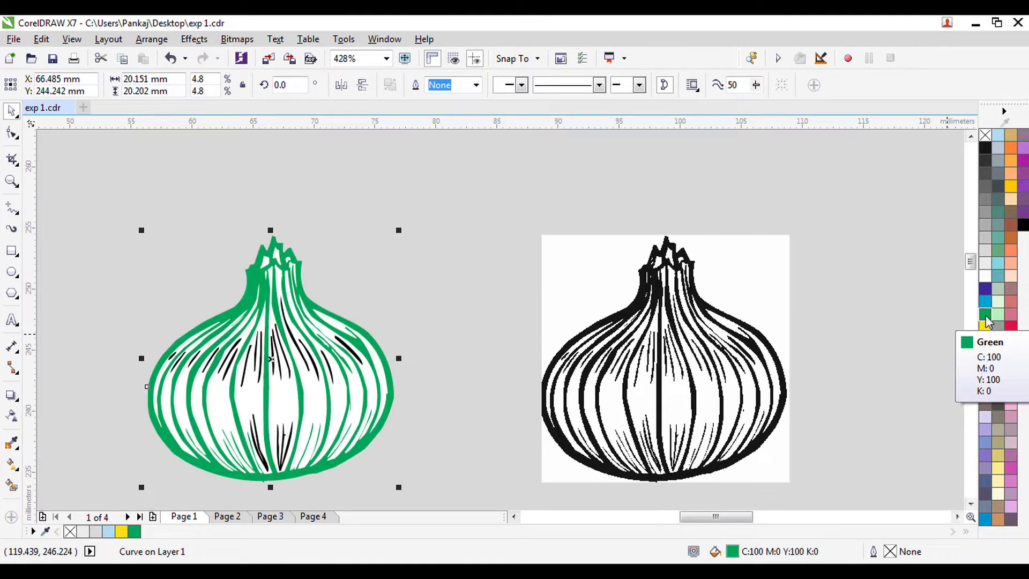
{"action": "key", "text": "shift+F11"}
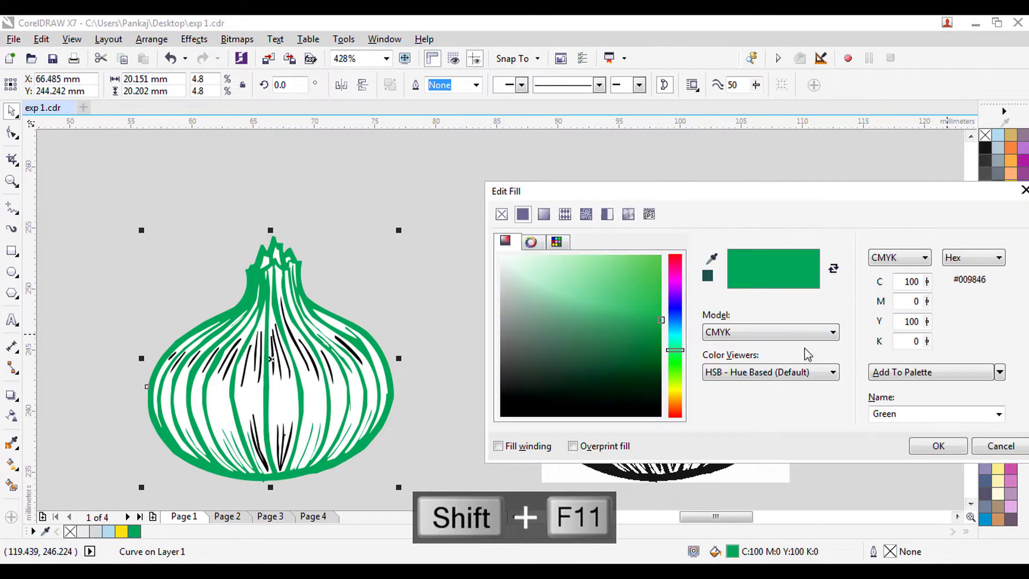
{"action": "left_click_drag", "start_coordinate": [656, 334], "coordinate": [657, 370]}
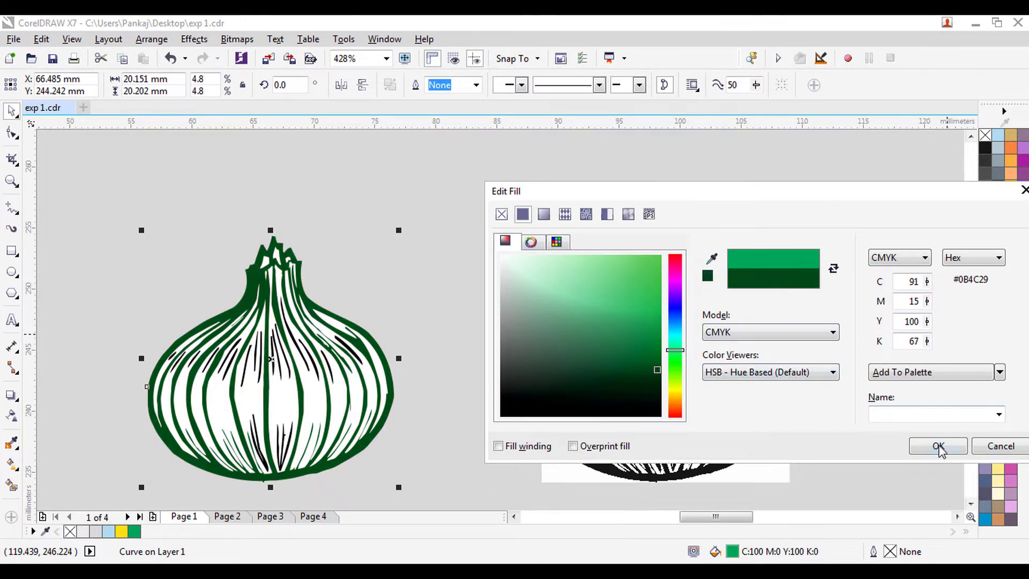
{"action": "left_click", "coordinate": [939, 446]}
Step: Fill the small black strokes across the onion's upper half with the same dark green, and undo the stray move
{"action": "left_click_drag", "start_coordinate": [478, 255], "coordinate": [144, 391]}
{"action": "left_click_drag", "start_coordinate": [400, 308], "coordinate": [47, 391]}
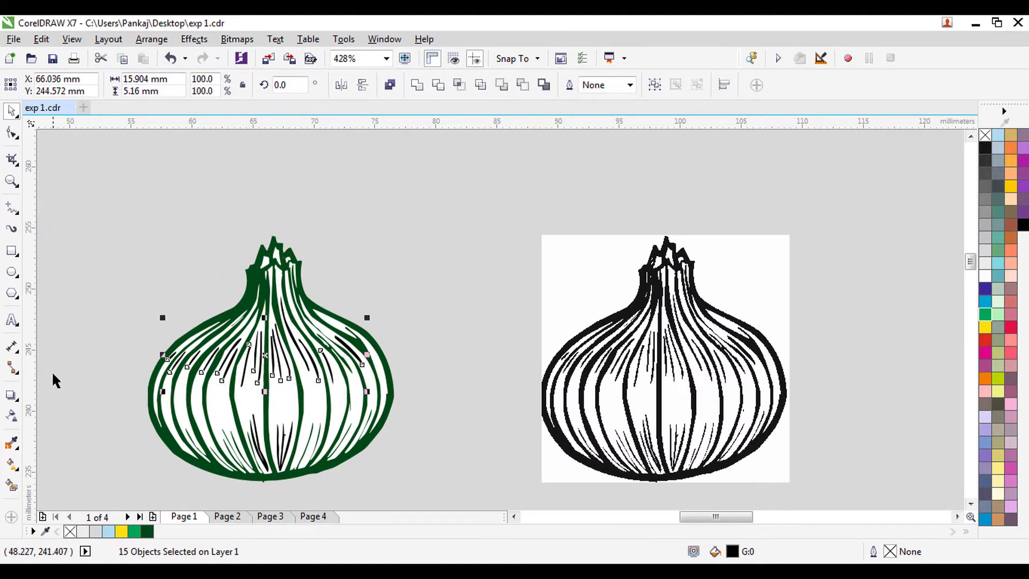
{"action": "left_click", "coordinate": [147, 531]}
{"action": "left_click_drag", "start_coordinate": [154, 425], "coordinate": [230, 466]}
{"action": "left_click", "coordinate": [170, 58]}
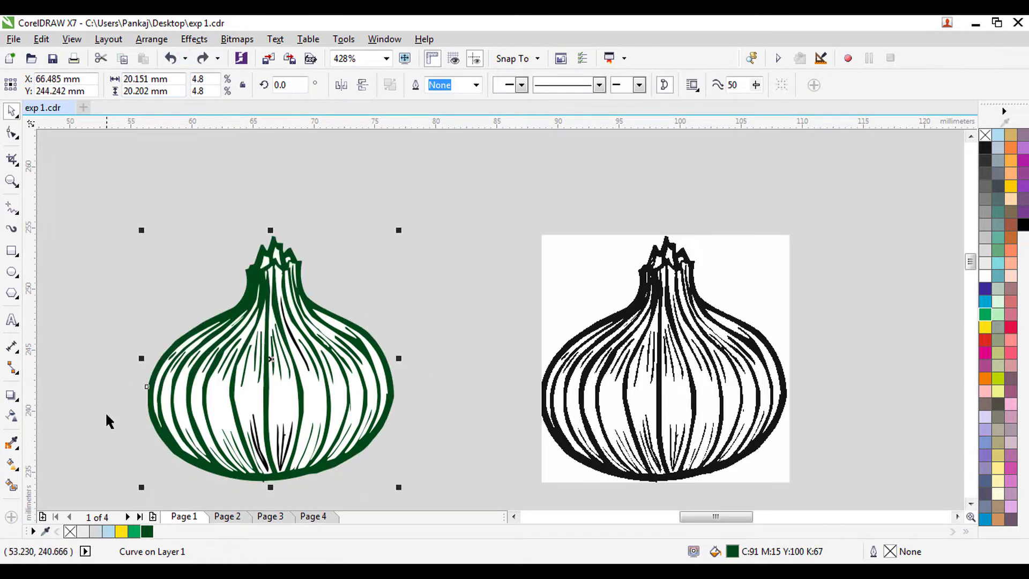
Step: Fill the black strokes at the onion's base with the dark green and shift the whole onion slightly up and left
{"action": "left_click_drag", "start_coordinate": [106, 415], "coordinate": [394, 485]}
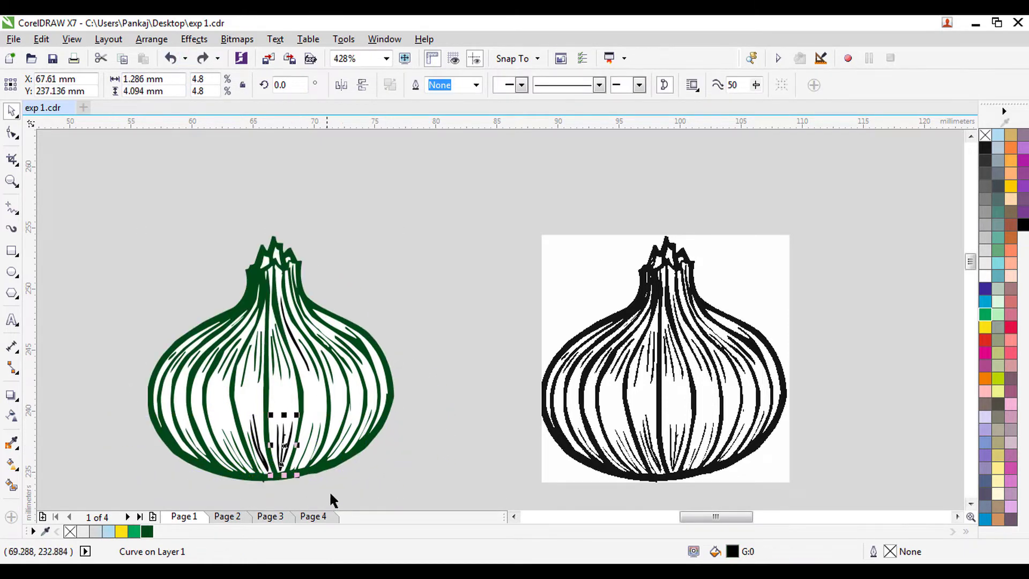
{"action": "left_click_drag", "start_coordinate": [215, 413], "coordinate": [212, 402]}
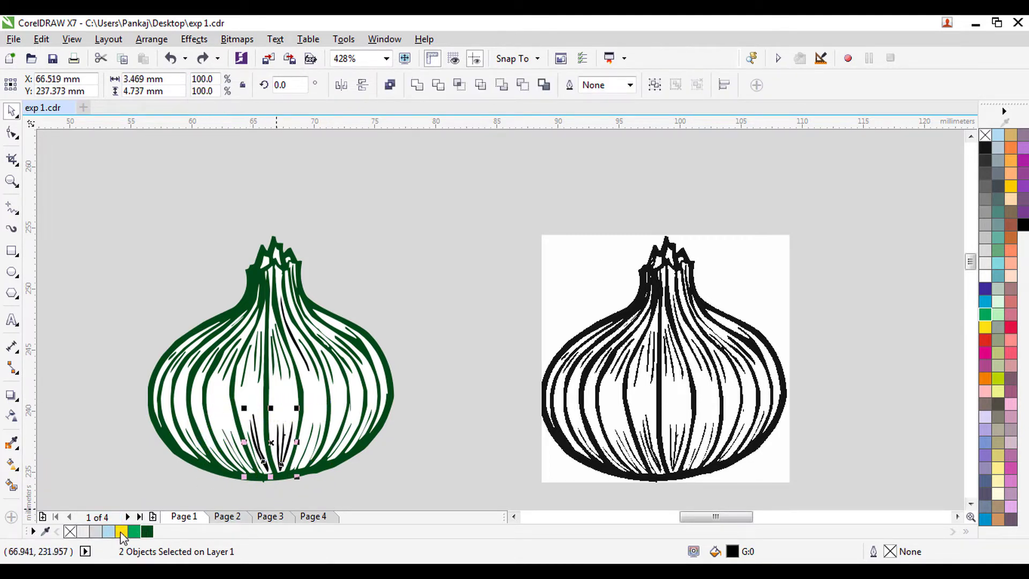
{"action": "left_click", "coordinate": [147, 531]}
{"action": "mouse_move", "coordinate": [120, 179]}
{"action": "left_mouse_down"}
{"action": "mouse_move", "coordinate": [134, 220]}
{"action": "mouse_move", "coordinate": [381, 443]}
{"action": "left_mouse_up"}
{"action": "left_click_drag", "start_coordinate": [443, 487], "coordinate": [442, 486]}
{"action": "left_click_drag", "start_coordinate": [343, 402], "coordinate": [284, 378]}
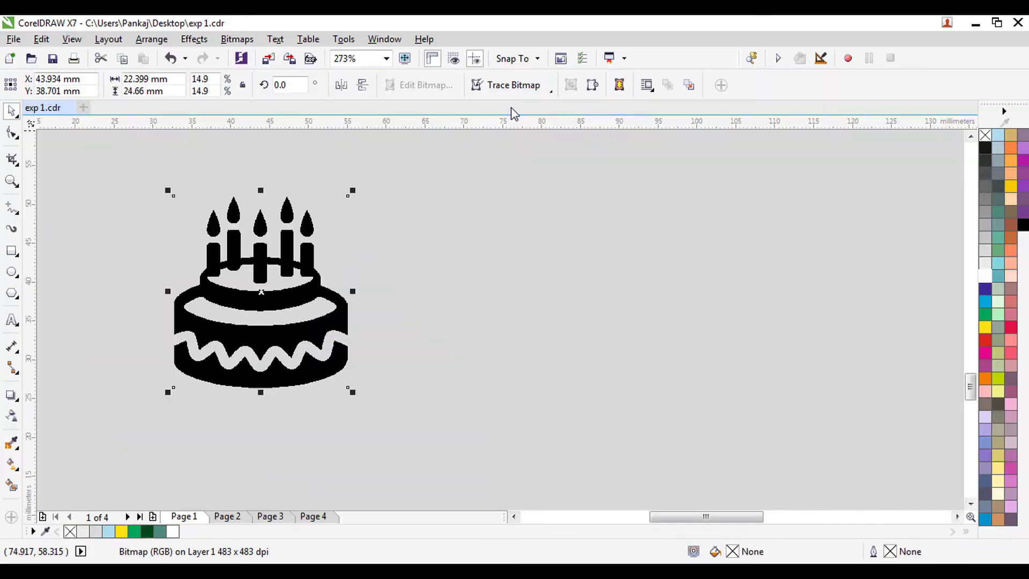
Step: Try Quick Trace on the birthday cake bitmap, and undo the trace
{"action": "left_click", "coordinate": [517, 87]}
{"action": "left_click", "coordinate": [522, 105]}
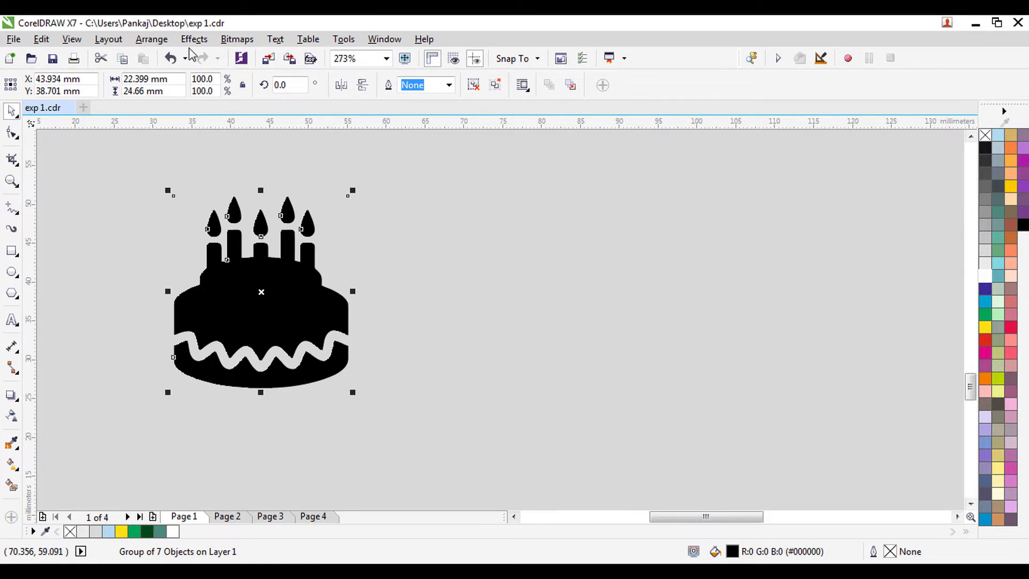
{"action": "left_click", "coordinate": [170, 58]}
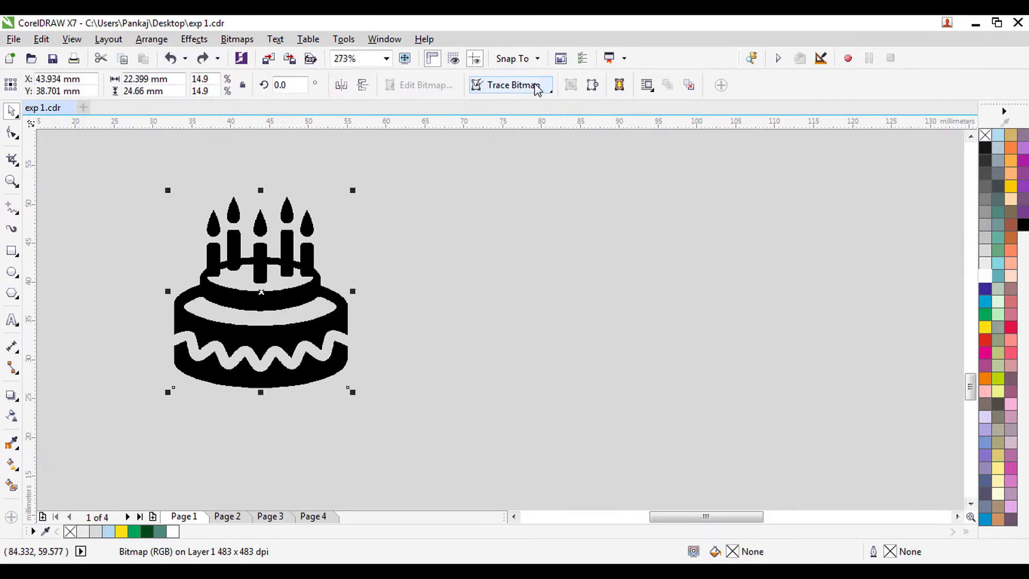
Step: Trace the birthday cake bitmap with Outline Trace for the Logo image type, and move the tracing about 32 mm right of the original
{"action": "left_click", "coordinate": [535, 87]}
{"action": "mouse_move", "coordinate": [543, 142]}
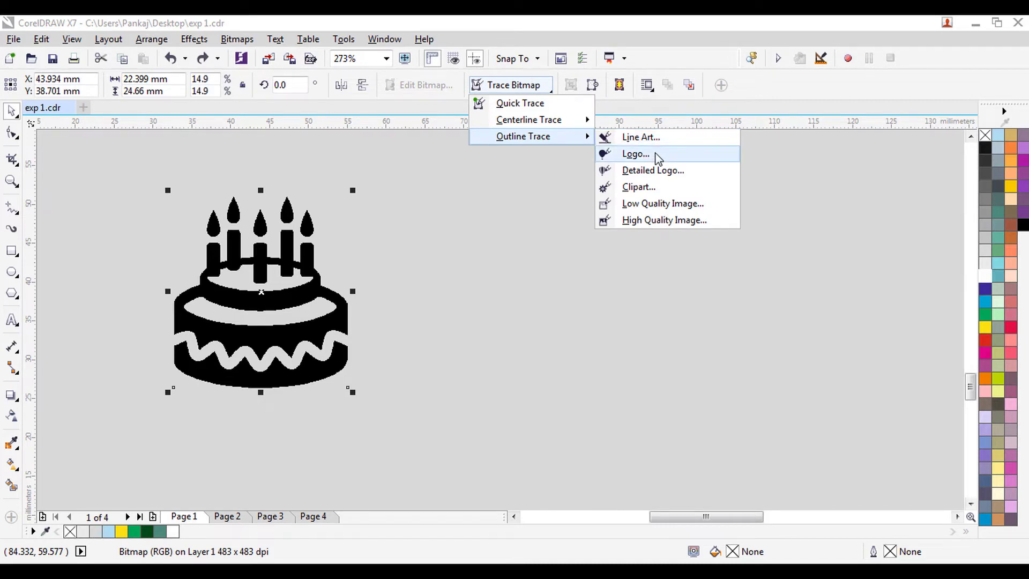
{"action": "left_click", "coordinate": [658, 158]}
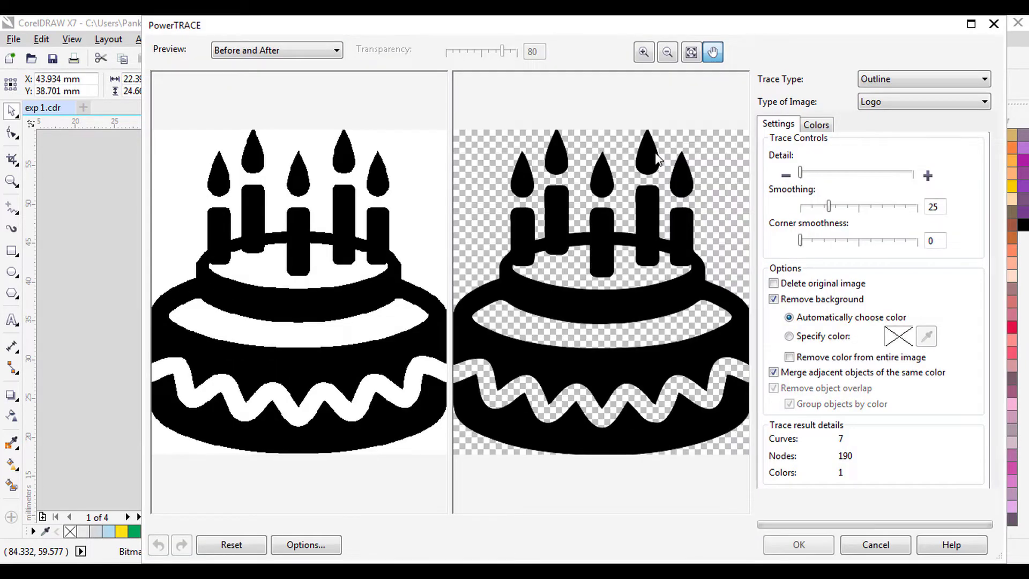
{"action": "left_click", "coordinate": [798, 546]}
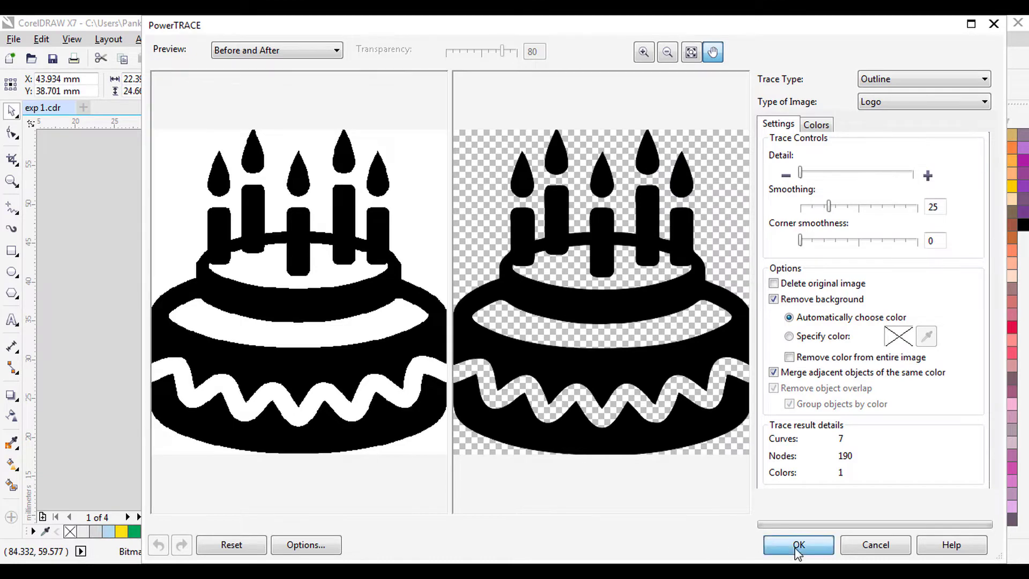
{"action": "mouse_move", "coordinate": [354, 352]}
{"action": "left_mouse_down"}
{"action": "mouse_move", "coordinate": [377, 296]}
{"action": "mouse_move", "coordinate": [560, 298]}
{"action": "left_mouse_up"}
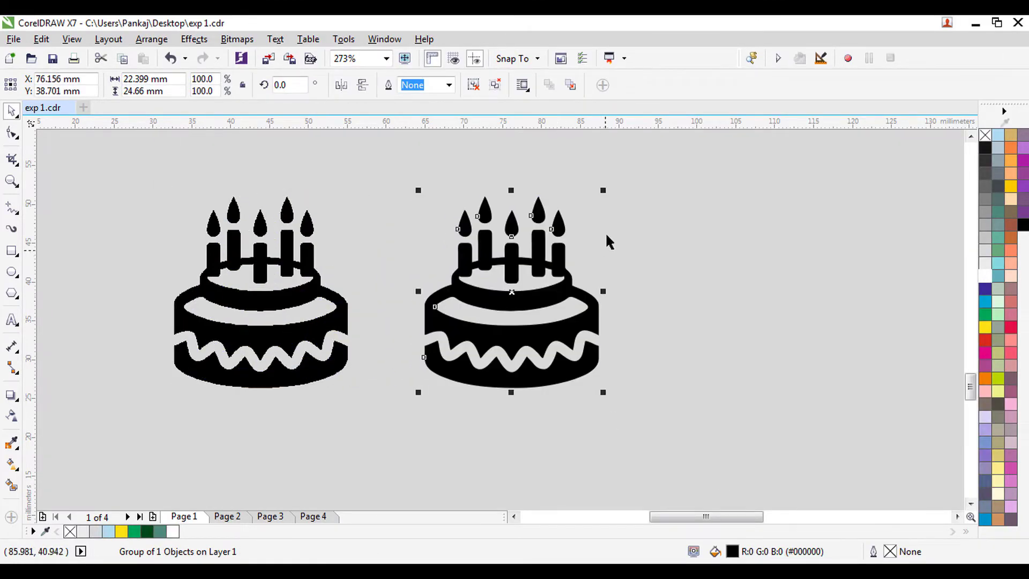
{"action": "left_click", "coordinate": [393, 211]}
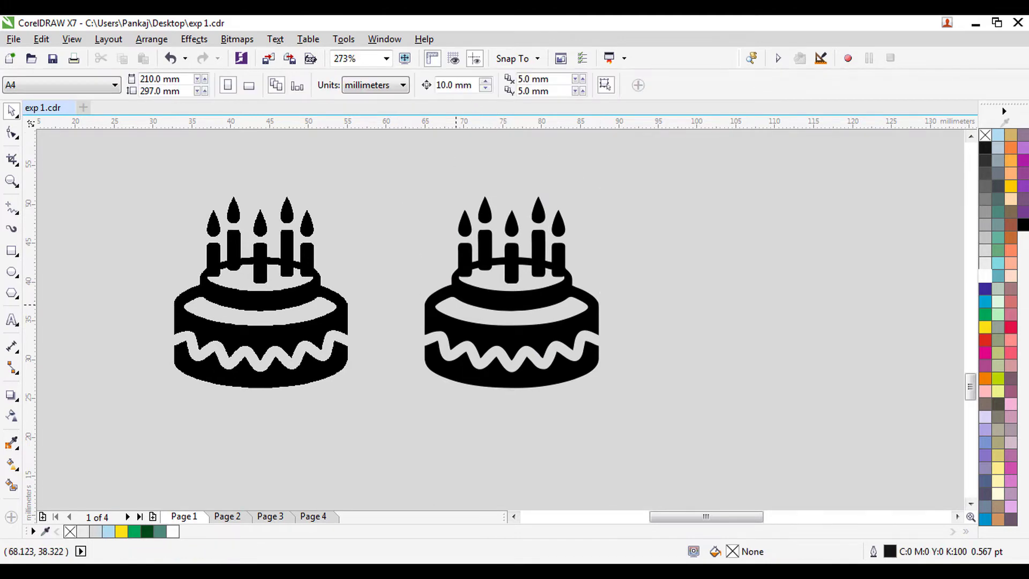
Step: Ungroup the traced cake completely, and fill its scalloped bottom layer with Red darkened to C16 M100 Y97 K68
{"action": "left_click", "coordinate": [535, 214]}
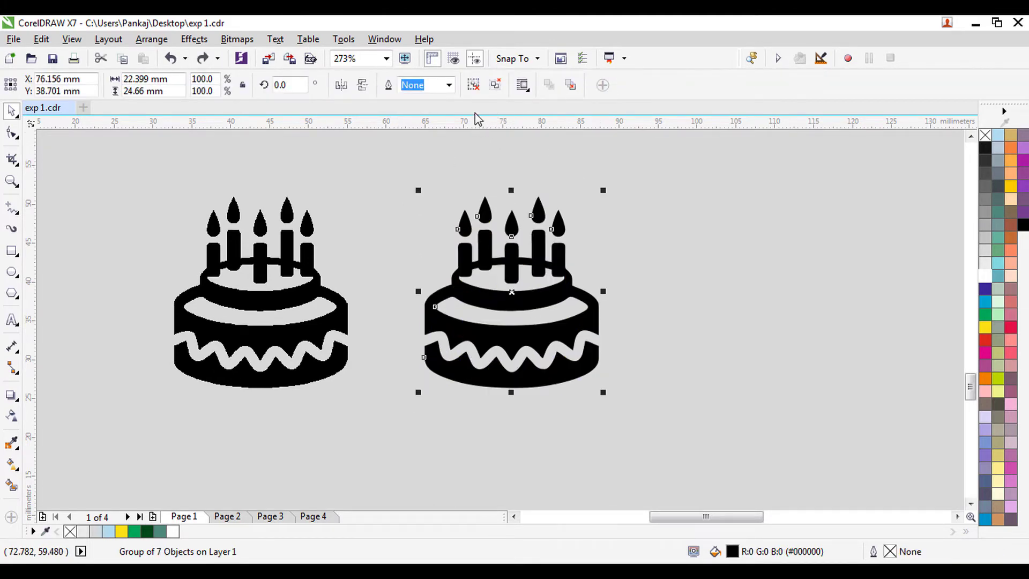
{"action": "left_click", "coordinate": [473, 86]}
{"action": "left_click", "coordinate": [397, 194]}
{"action": "left_click", "coordinate": [516, 387]}
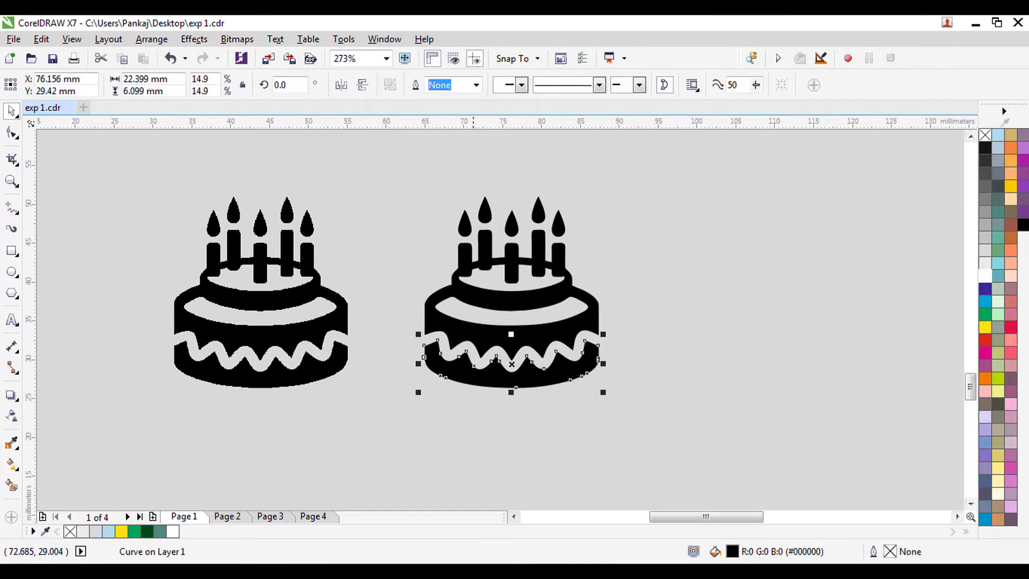
{"action": "left_click", "coordinate": [985, 339]}
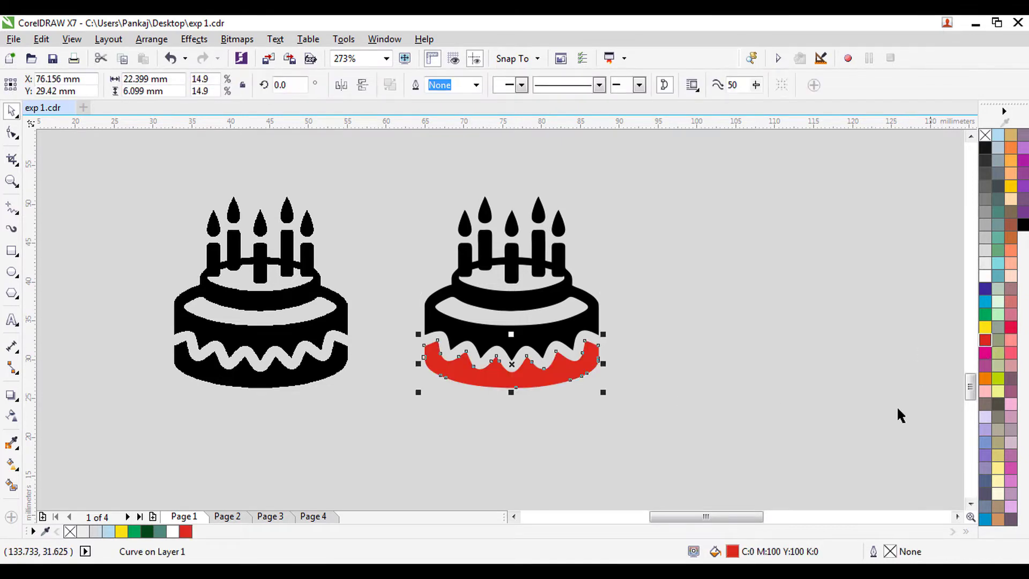
{"action": "double_click", "coordinate": [732, 551]}
{"action": "left_click_drag", "start_coordinate": [648, 294], "coordinate": [651, 358]}
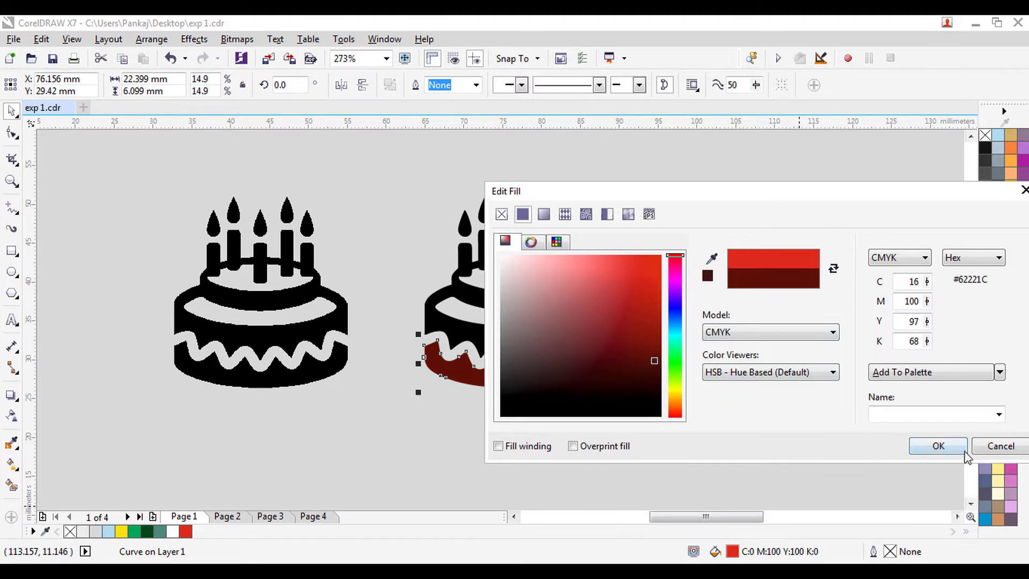
{"action": "left_click", "coordinate": [952, 445]}
{"action": "left_click", "coordinate": [831, 377]}
Step: Try a white fill on the traced cake's main body and candles
{"action": "left_click", "coordinate": [562, 338]}
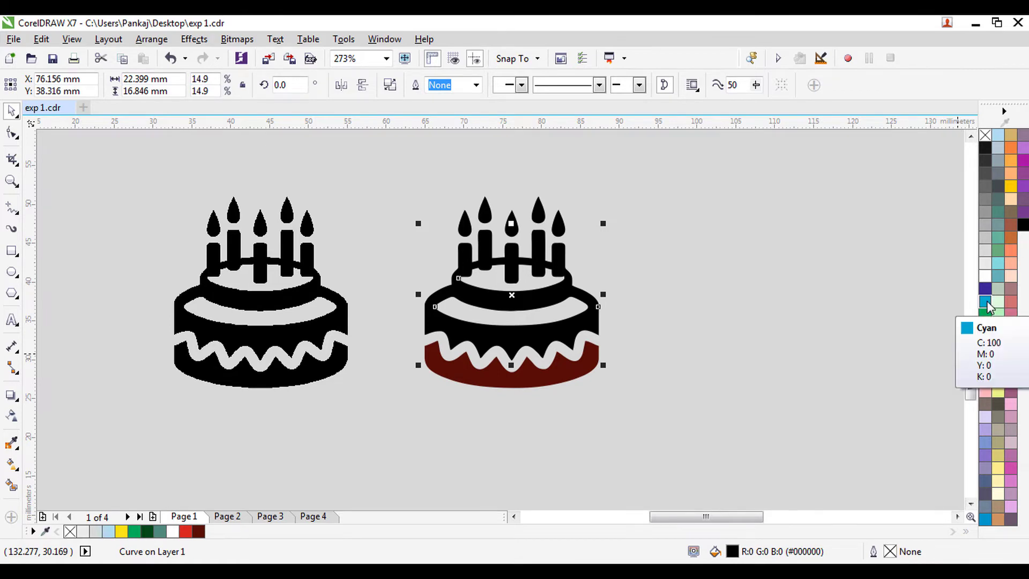
{"action": "left_click", "coordinate": [984, 276]}
{"action": "left_click", "coordinate": [790, 286]}
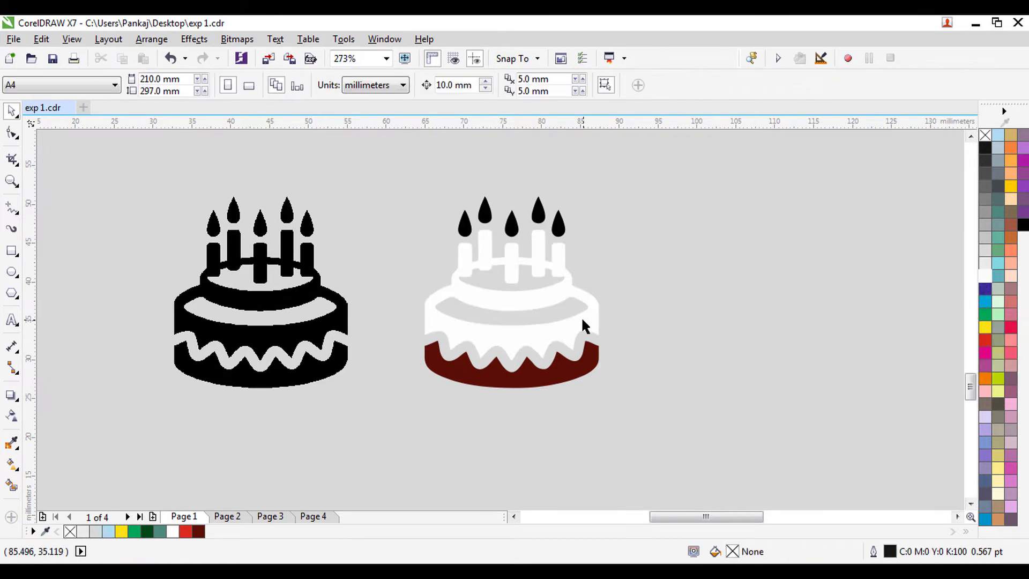
Step: Fill the cake's main body and candles with Cyan, and darken the fill to C89 M40 Y14 K35
{"action": "left_click", "coordinate": [581, 317]}
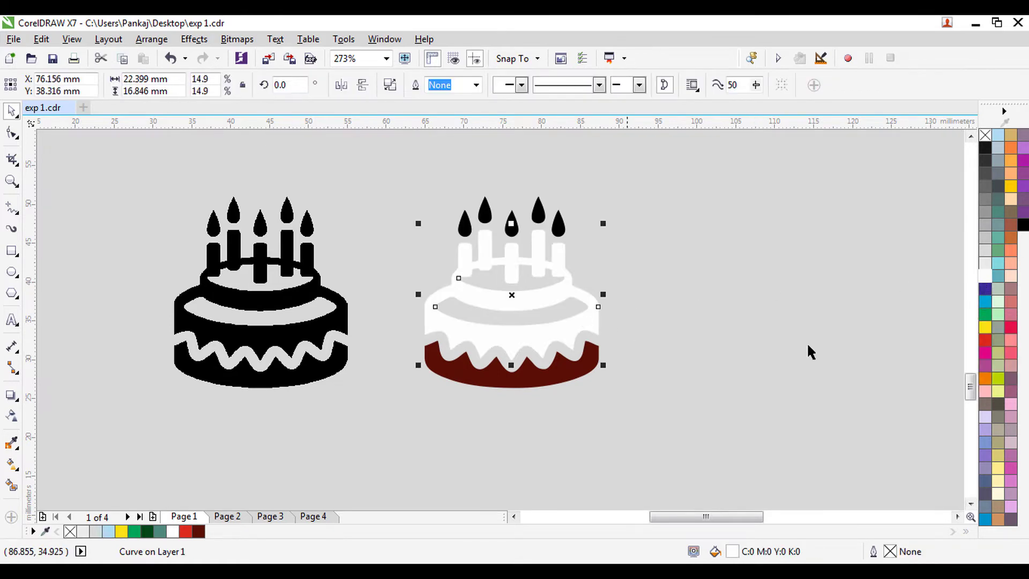
{"action": "left_click", "coordinate": [985, 300]}
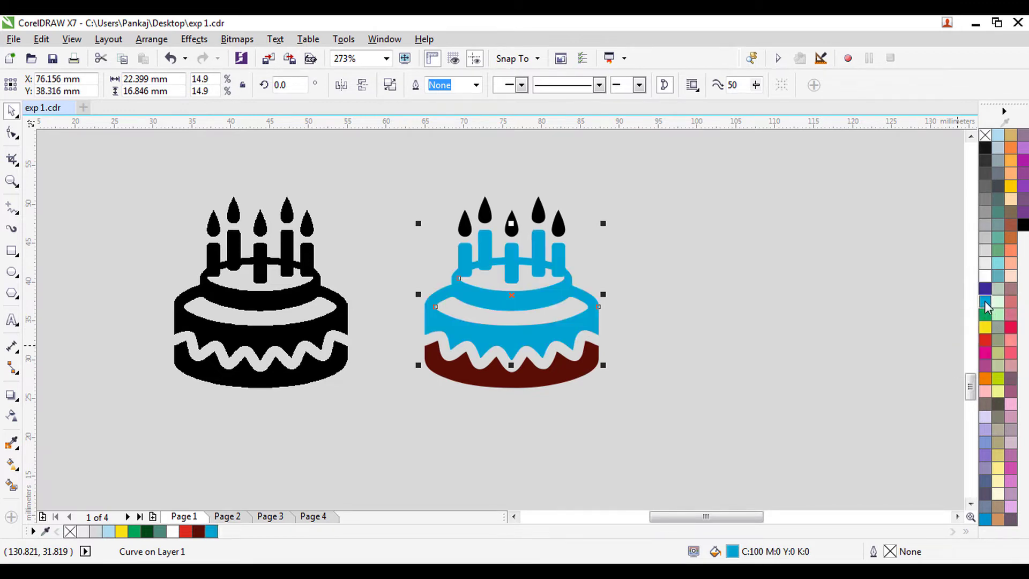
{"action": "double_click", "coordinate": [734, 552]}
{"action": "left_click_drag", "start_coordinate": [646, 330], "coordinate": [655, 332]}
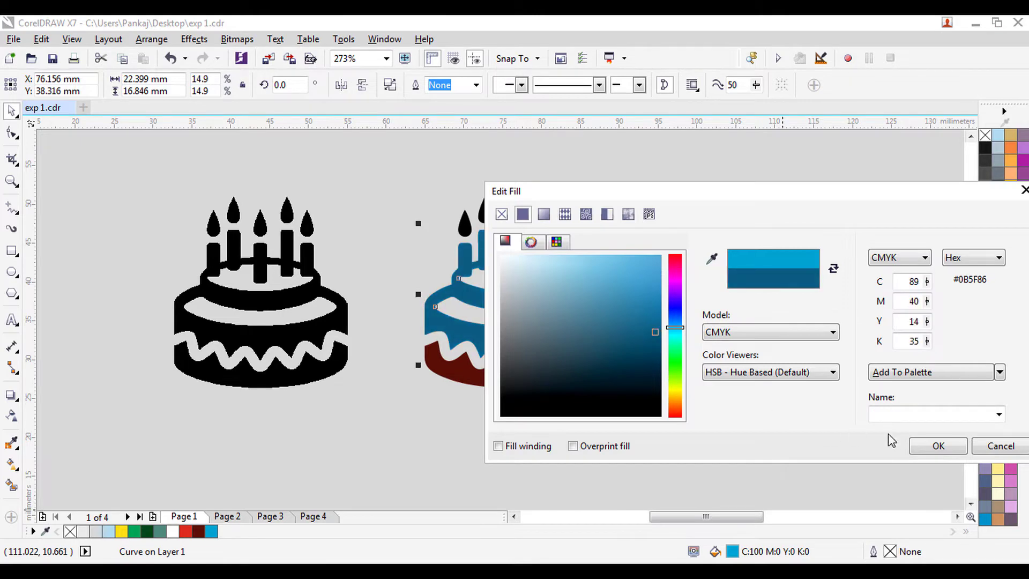
{"action": "left_click", "coordinate": [938, 446]}
{"action": "left_click", "coordinate": [802, 361]}
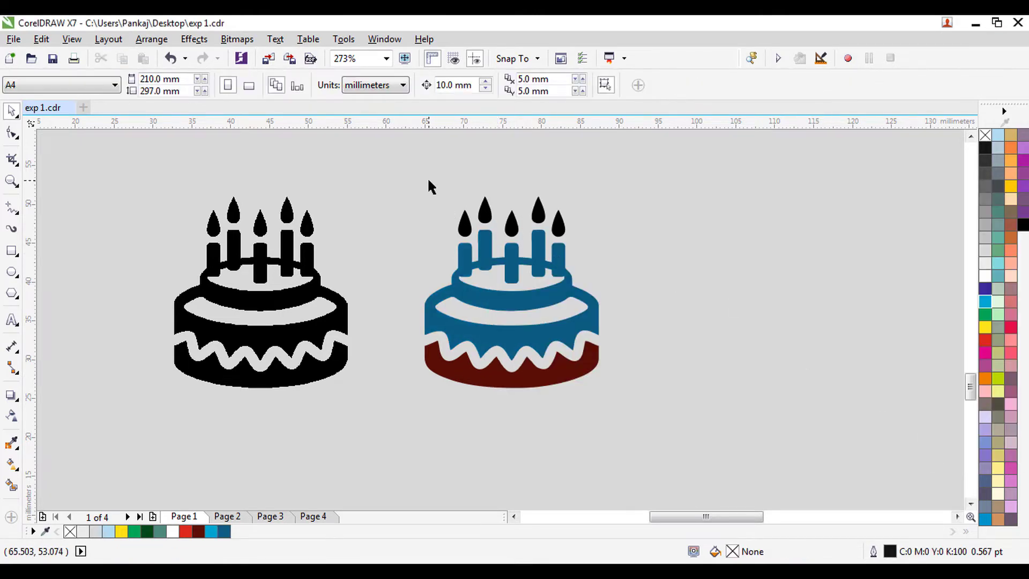
Step: Fill the five candle flames with yellow C0 M20 Y100 K0, and change them to orange C0 M60 Y100 K0
{"action": "left_click_drag", "start_coordinate": [431, 186], "coordinate": [606, 247]}
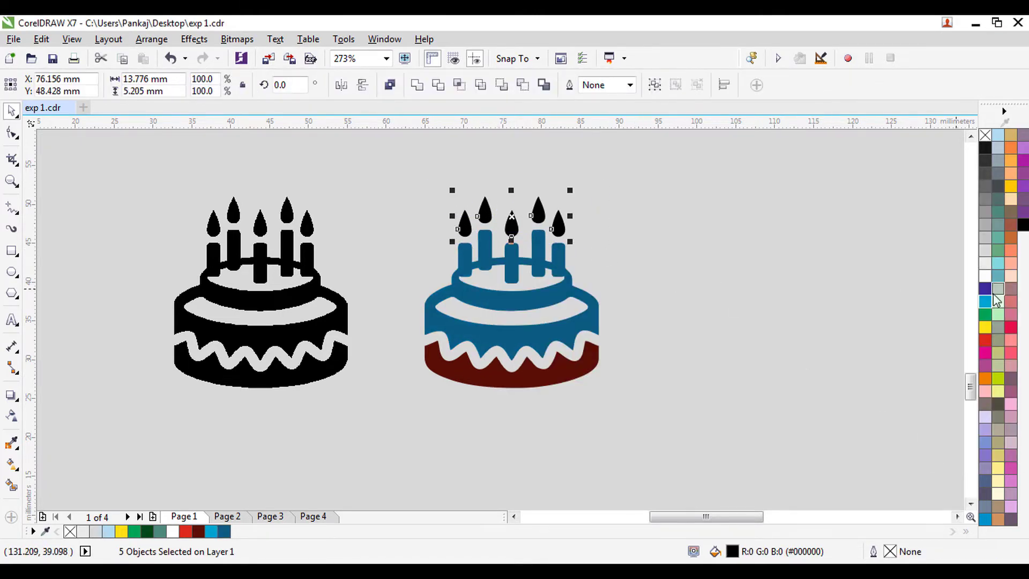
{"action": "left_click", "coordinate": [1010, 186]}
{"action": "left_click", "coordinate": [724, 284]}
{"action": "left_click_drag", "start_coordinate": [411, 183], "coordinate": [630, 246]}
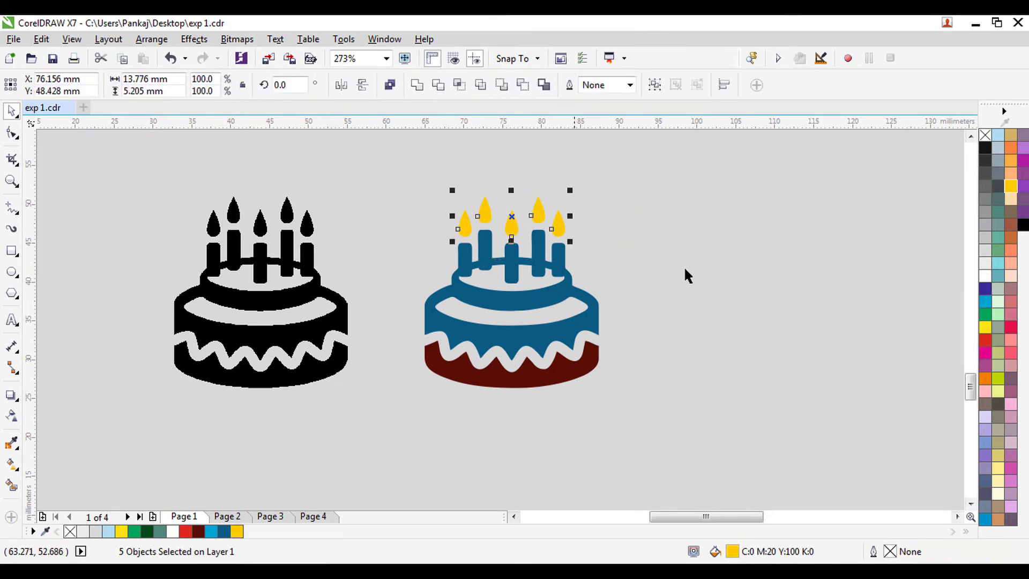
{"action": "left_click", "coordinate": [985, 378]}
{"action": "left_click_drag", "start_coordinate": [693, 398], "coordinate": [425, 257]}
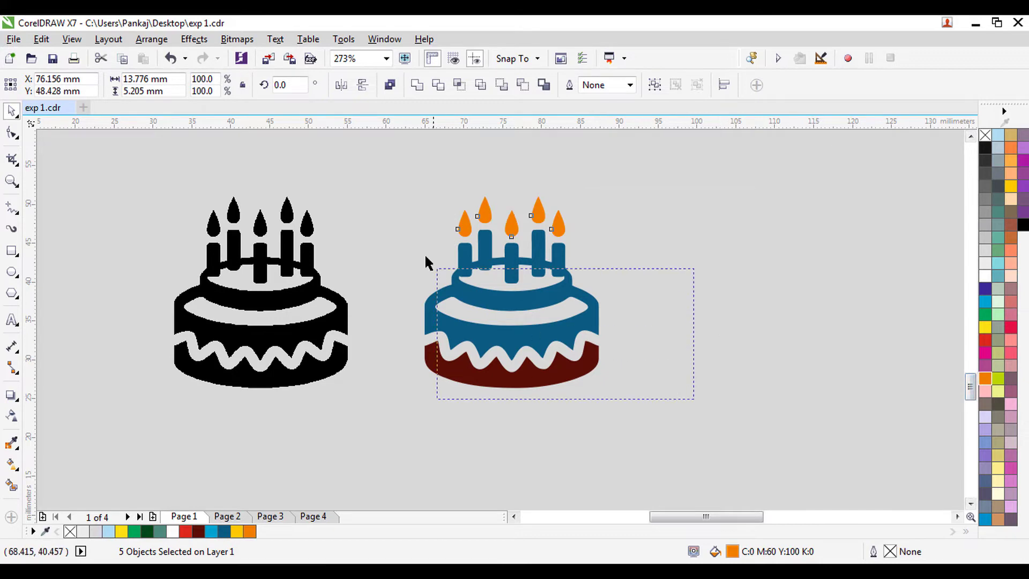
{"action": "left_click_drag", "start_coordinate": [387, 181], "coordinate": [388, 182]}
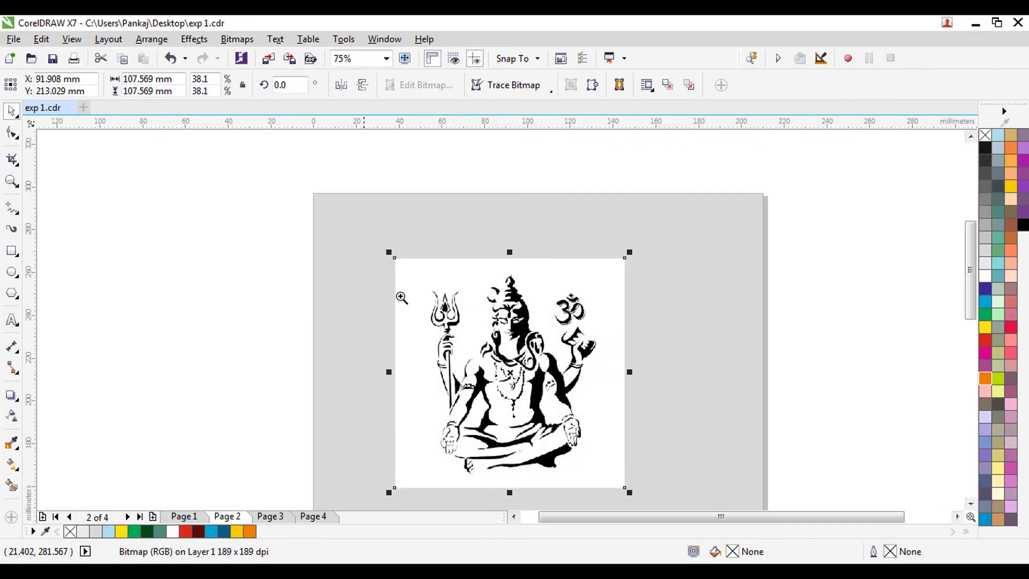
Step: Scale the Shiva bitmap on Page 2 down to 57.8 mm square and zoom in on it
{"action": "scroll", "coordinate": [664, 441], "scroll_direction": "down", "scroll_amount": 3}
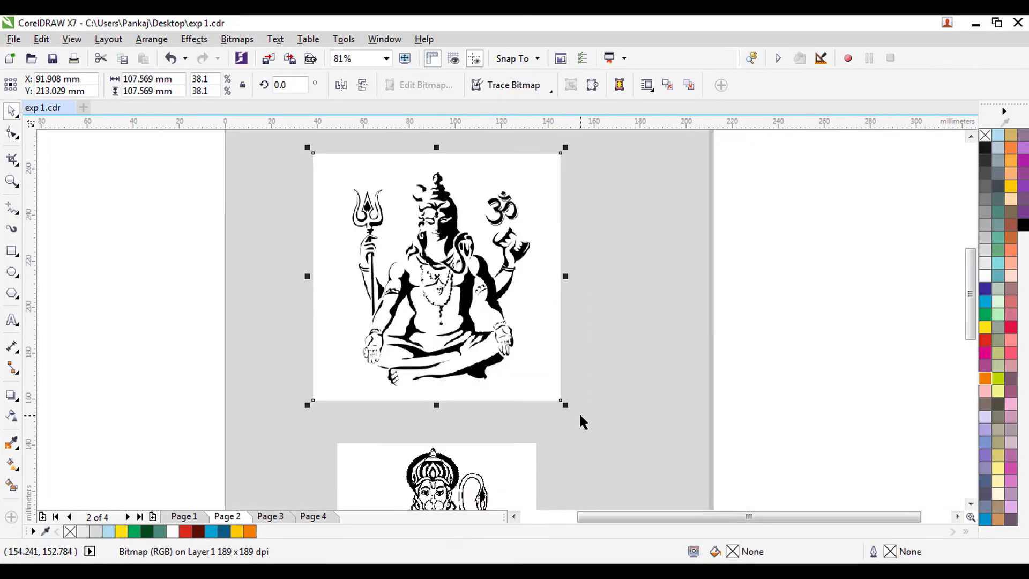
{"action": "left_click_drag", "start_coordinate": [566, 406], "coordinate": [402, 320]}
{"action": "left_click_drag", "start_coordinate": [820, 352], "coordinate": [257, 161]}
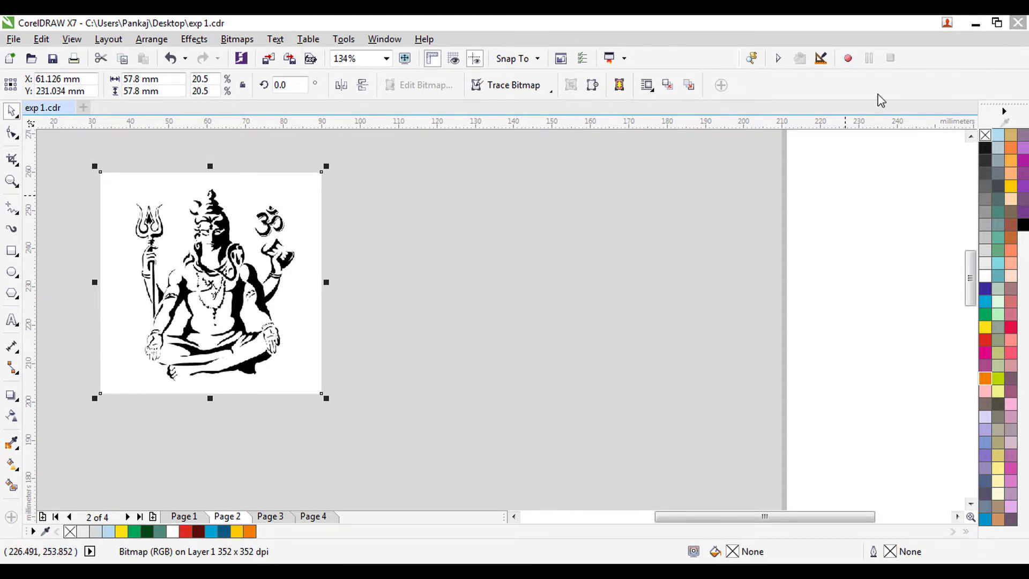
Step: Try Quick Trace on the Shiva bitmap, and undo the trace
{"action": "left_click", "coordinate": [518, 86]}
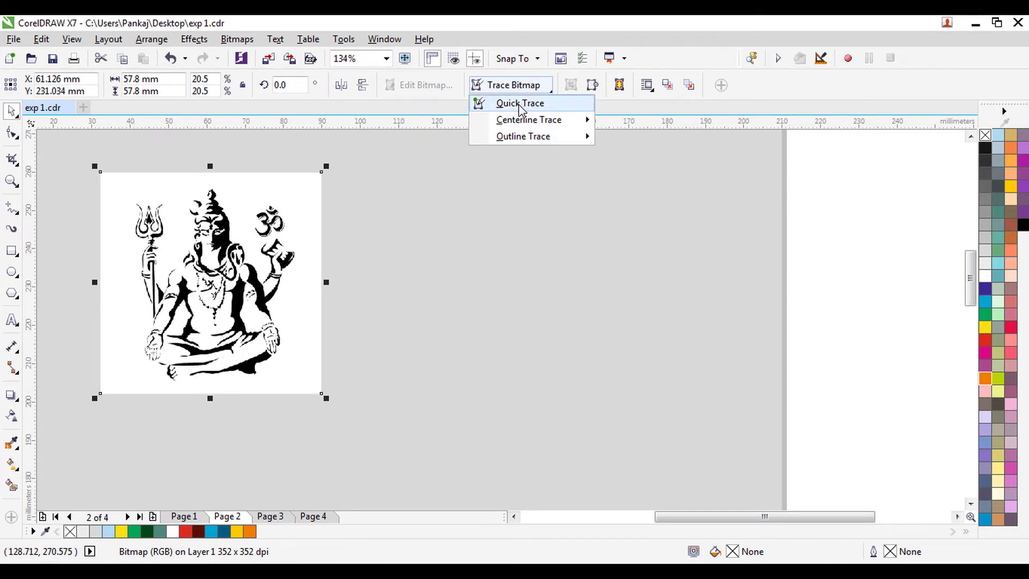
{"action": "left_click", "coordinate": [519, 105]}
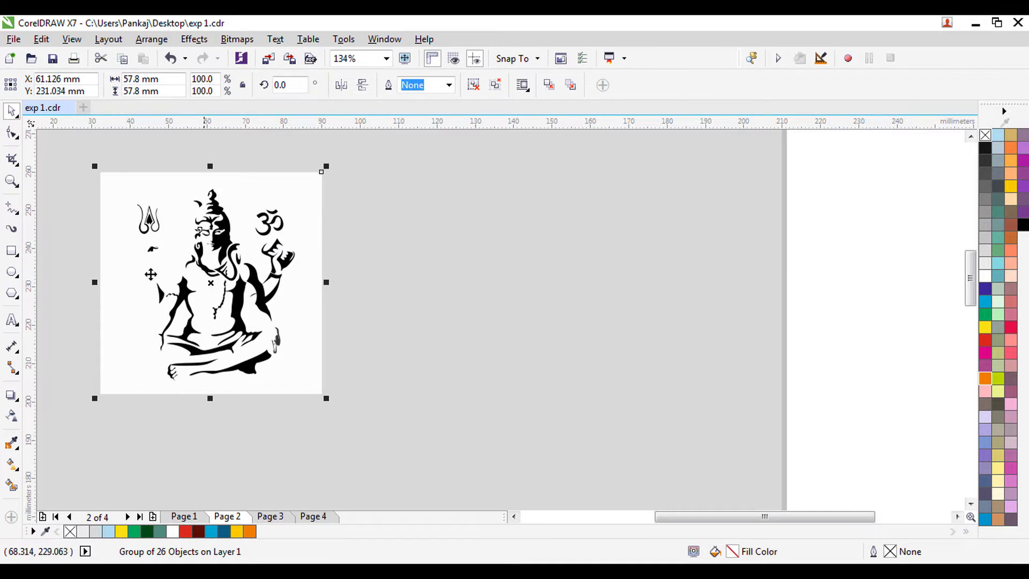
{"action": "left_click", "coordinate": [171, 58]}
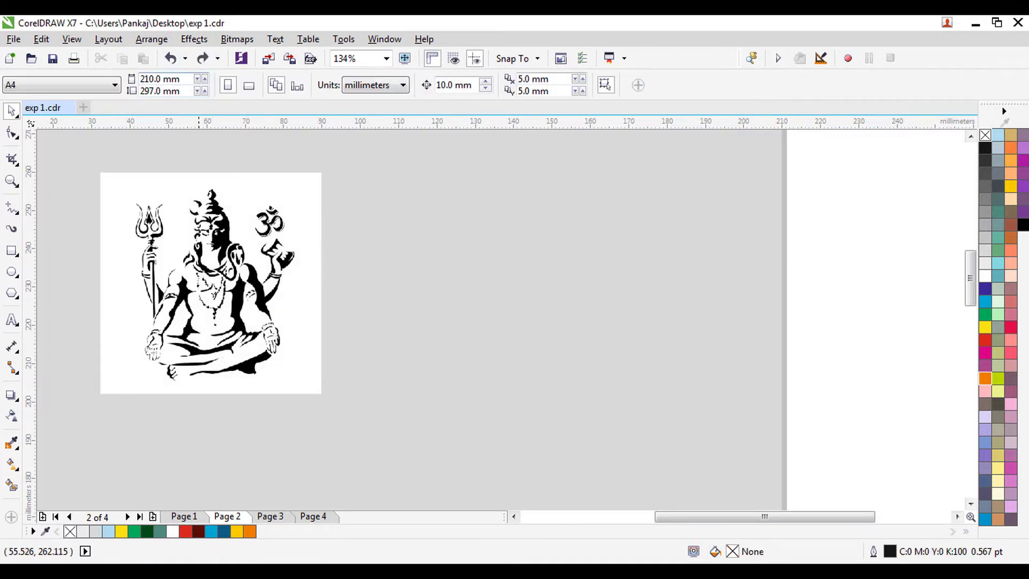
Step: Trace the Shiva bitmap with Outline Trace for the Line art image type, keeping the default trace settings
{"action": "left_click", "coordinate": [131, 214]}
{"action": "key", "text": "F2"}
{"action": "left_click_drag", "start_coordinate": [109, 176], "coordinate": [356, 384]}
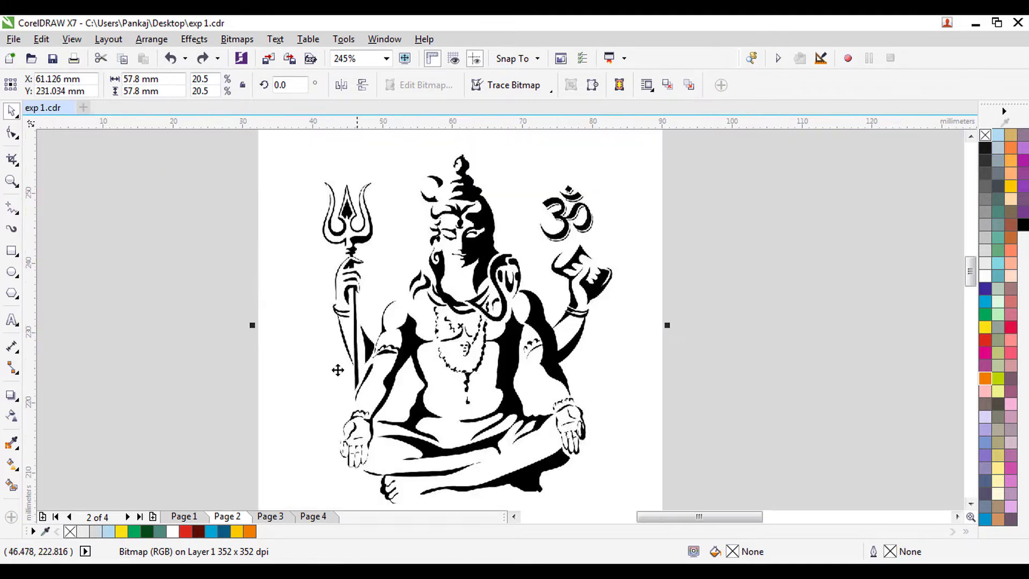
{"action": "left_click", "coordinate": [548, 88]}
{"action": "mouse_move", "coordinate": [513, 140]}
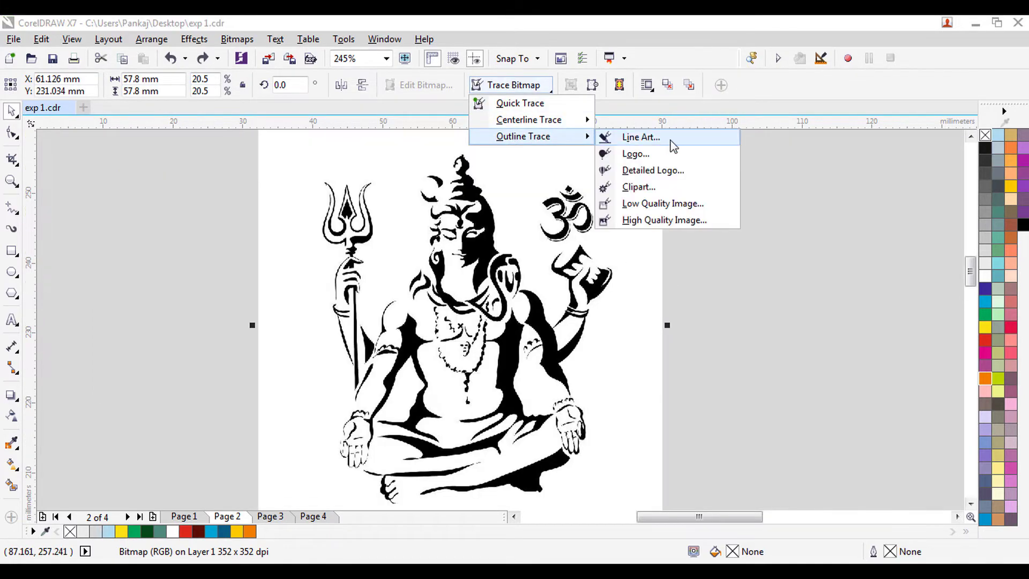
{"action": "left_click", "coordinate": [641, 137]}
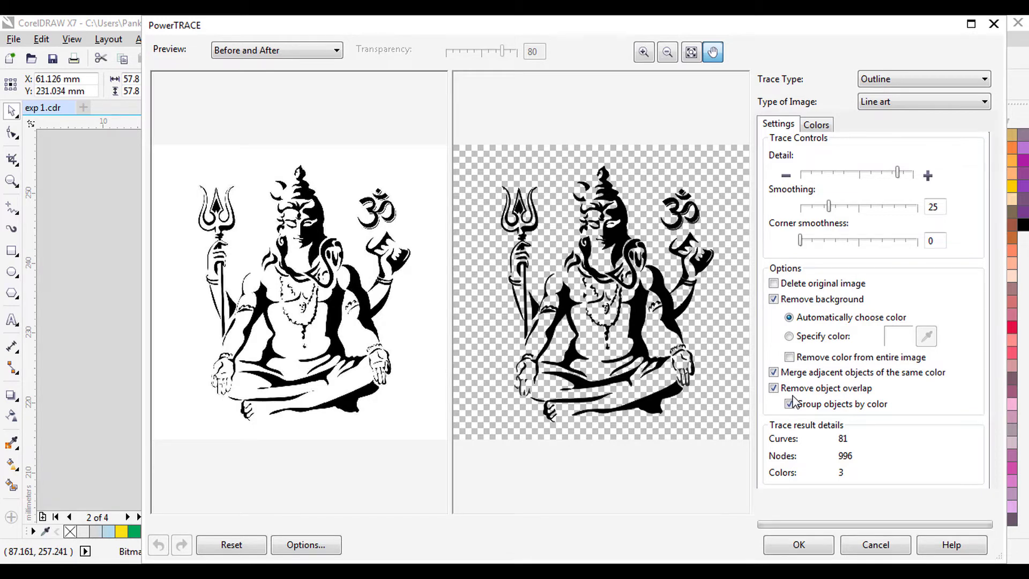
{"action": "left_click", "coordinate": [798, 544]}
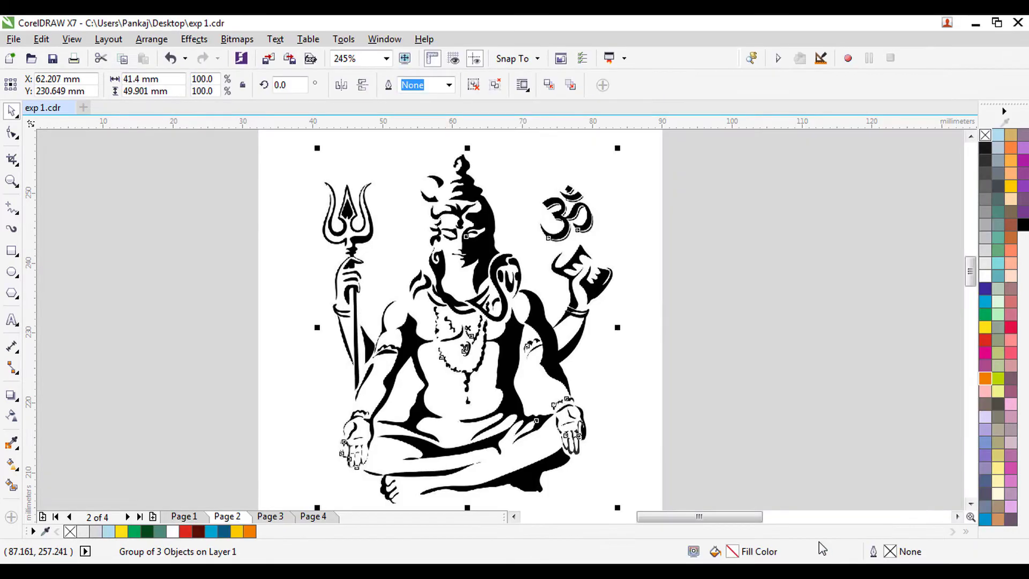
Step: Move the traced Shiva figure about 56 mm right of the bitmap, and fill it with orange C0 M60 Y100 K0
{"action": "key", "text": "F3"}
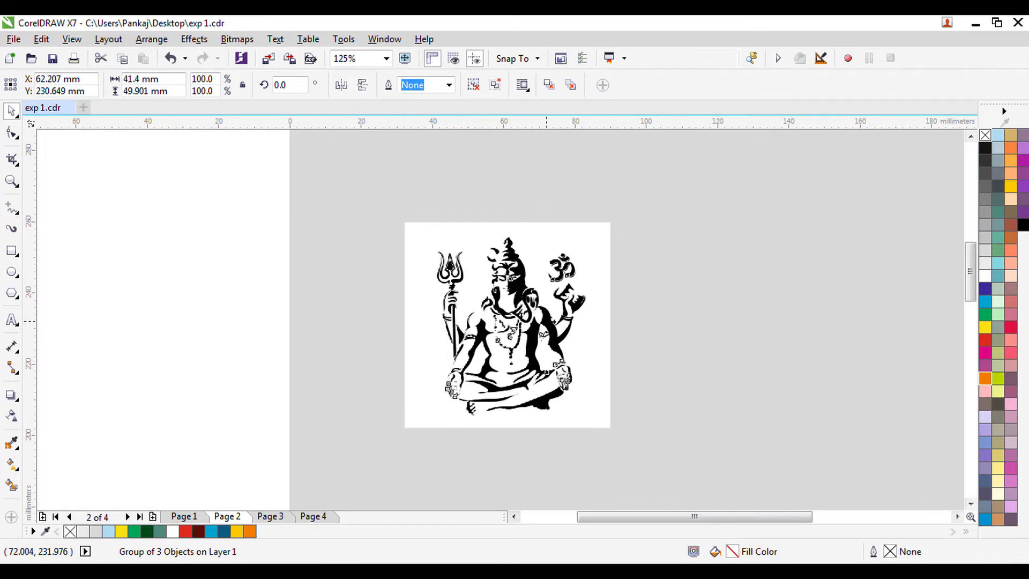
{"action": "left_click_drag", "start_coordinate": [554, 324], "coordinate": [741, 331]}
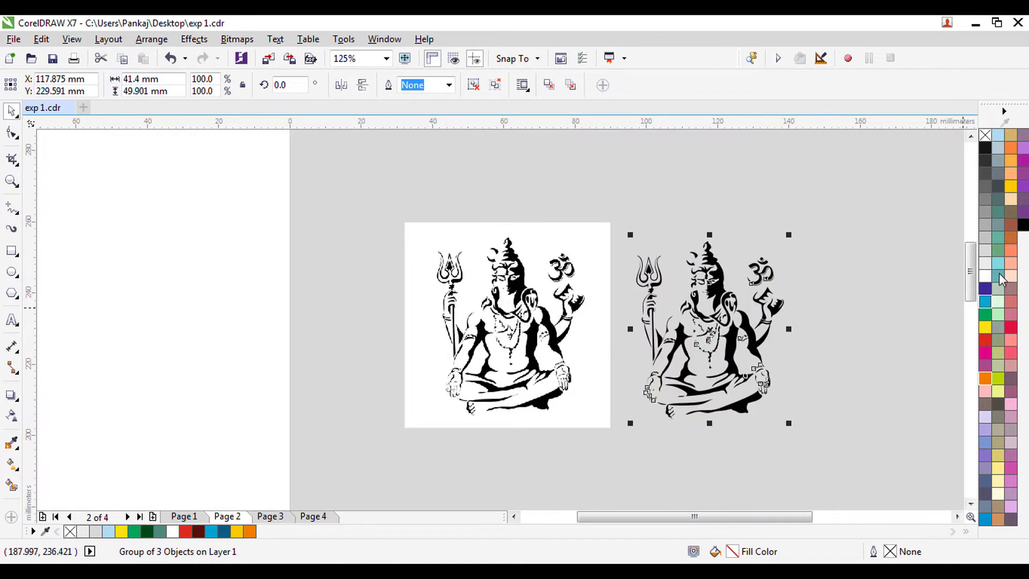
{"action": "left_click", "coordinate": [984, 379]}
{"action": "left_click", "coordinate": [858, 321]}
Step: Delete the original Shiva bitmap beside the orange tracing
{"action": "mouse_move", "coordinate": [658, 186]}
{"action": "left_mouse_down"}
{"action": "mouse_move", "coordinate": [445, 406]}
{"action": "mouse_move", "coordinate": [355, 449]}
{"action": "left_mouse_up"}
{"action": "left_click_drag", "start_coordinate": [558, 356], "coordinate": [543, 356]}
{"action": "key", "text": "Delete"}
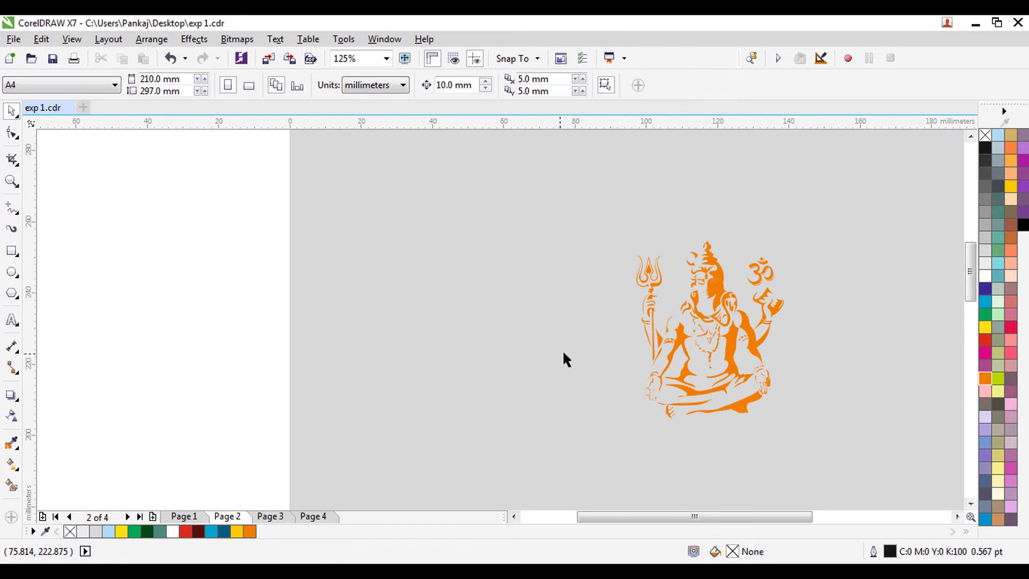
Step: Change the fill of the traced Shiva figure to Red
{"action": "left_click_drag", "start_coordinate": [567, 216], "coordinate": [855, 442]}
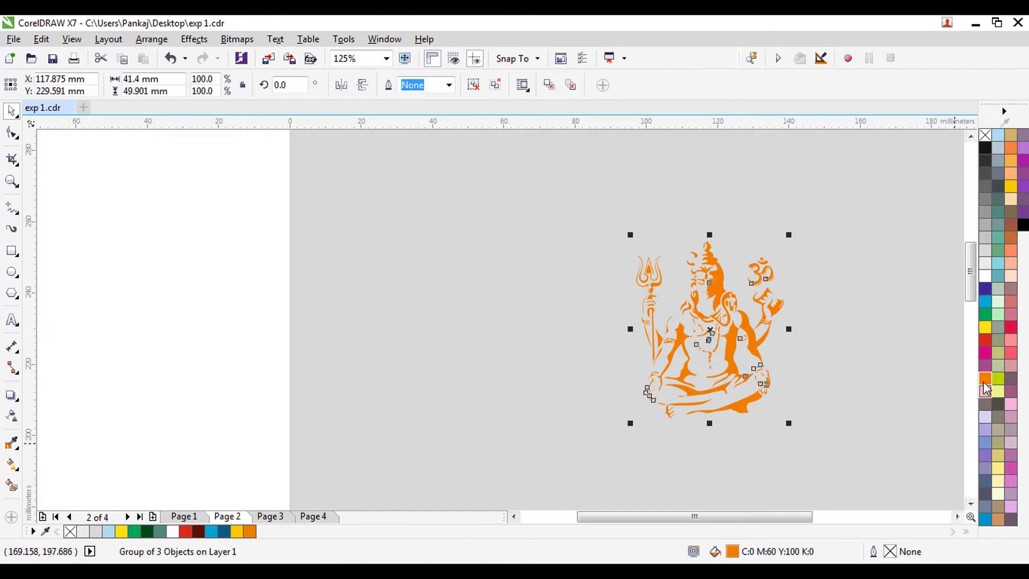
{"action": "left_click", "coordinate": [985, 340]}
{"action": "left_click", "coordinate": [709, 370]}
Step: Examine the black-and-white Hanuman bitmap lower on Page 2, both in close-up and as a whole
{"action": "scroll", "coordinate": [709, 369], "scroll_direction": "down", "scroll_amount": 2}
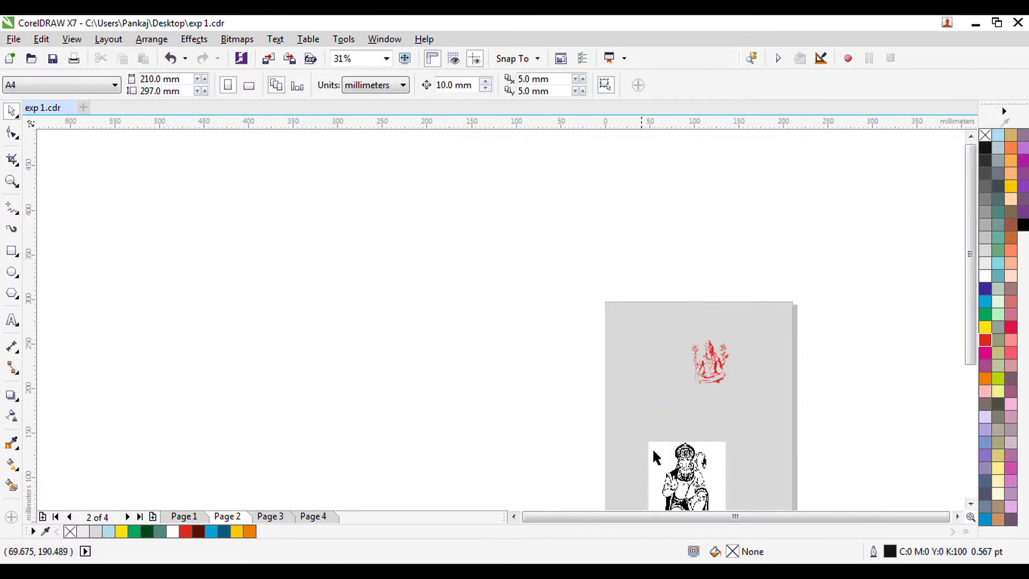
{"action": "key", "text": "F2"}
{"action": "left_click_drag", "start_coordinate": [629, 412], "coordinate": [753, 526]}
{"action": "key", "text": "F2"}
{"action": "left_click_drag", "start_coordinate": [430, 241], "coordinate": [622, 438]}
{"action": "key", "text": "F2"}
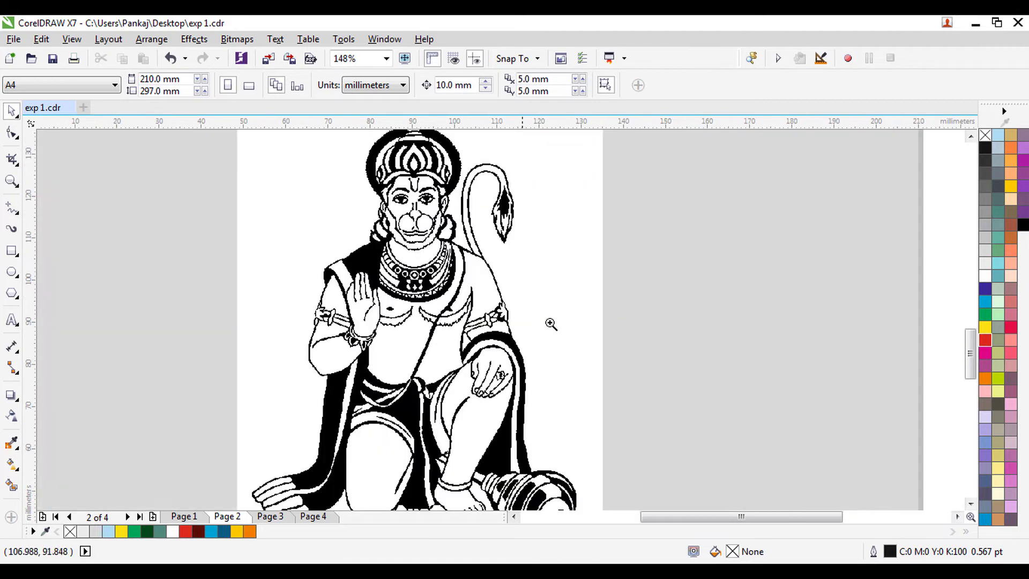
{"action": "left_click_drag", "start_coordinate": [363, 174], "coordinate": [538, 304]}
{"action": "scroll", "coordinate": [451, 252], "scroll_direction": "down", "scroll_amount": 1}
{"action": "scroll", "coordinate": [452, 252], "scroll_direction": "down", "scroll_amount": 1}
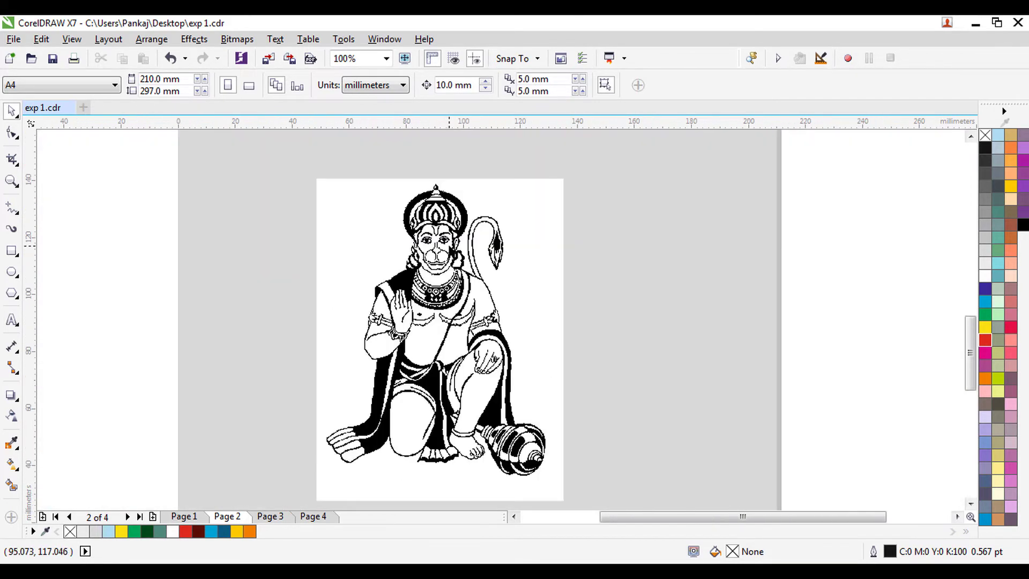
Step: Trace the black-and-white Hanuman bitmap with the Line Art outline trace, keeping the default trace settings
{"action": "left_click", "coordinate": [450, 252]}
{"action": "left_click", "coordinate": [524, 85]}
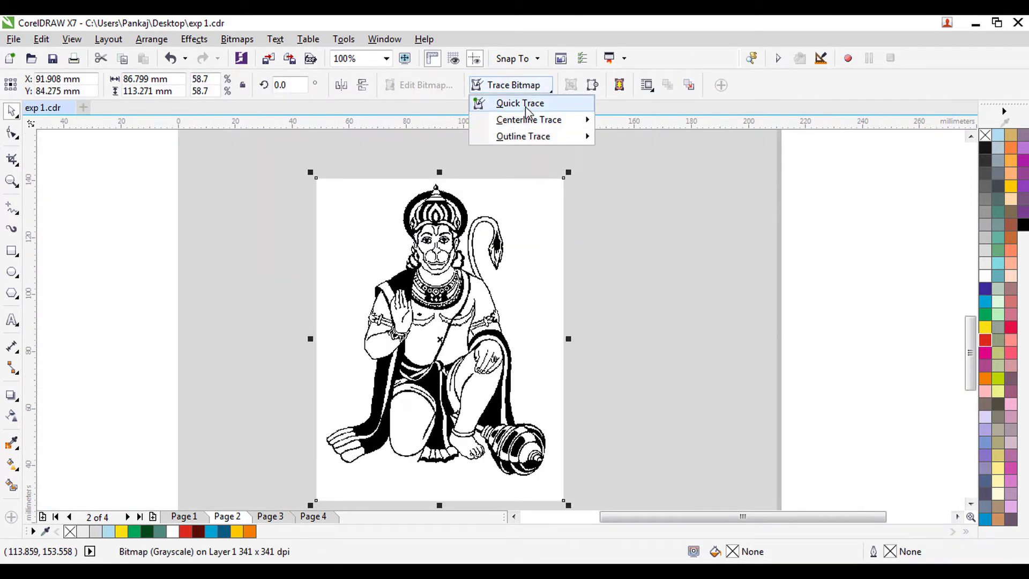
{"action": "mouse_move", "coordinate": [526, 136]}
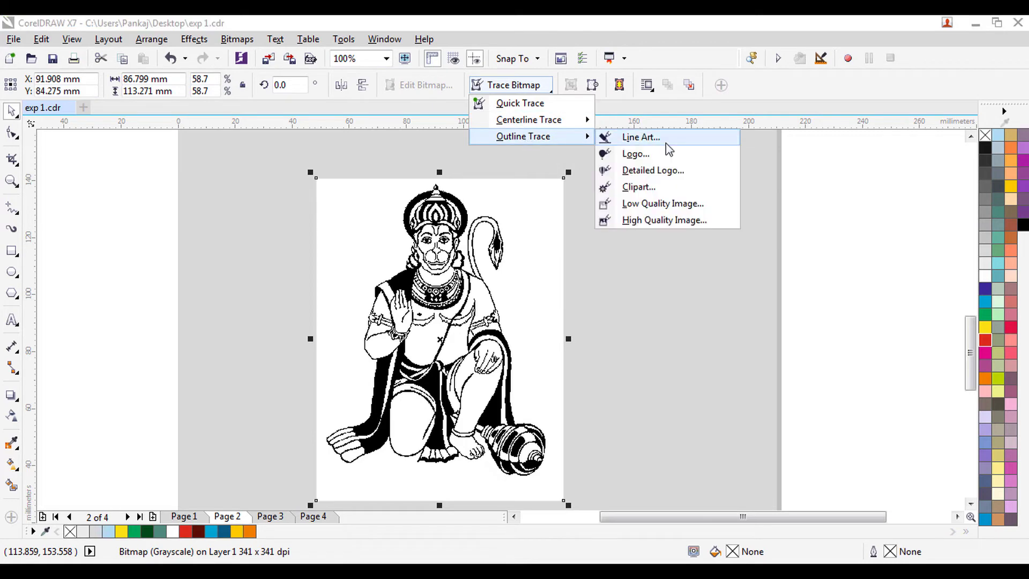
{"action": "left_click", "coordinate": [641, 137]}
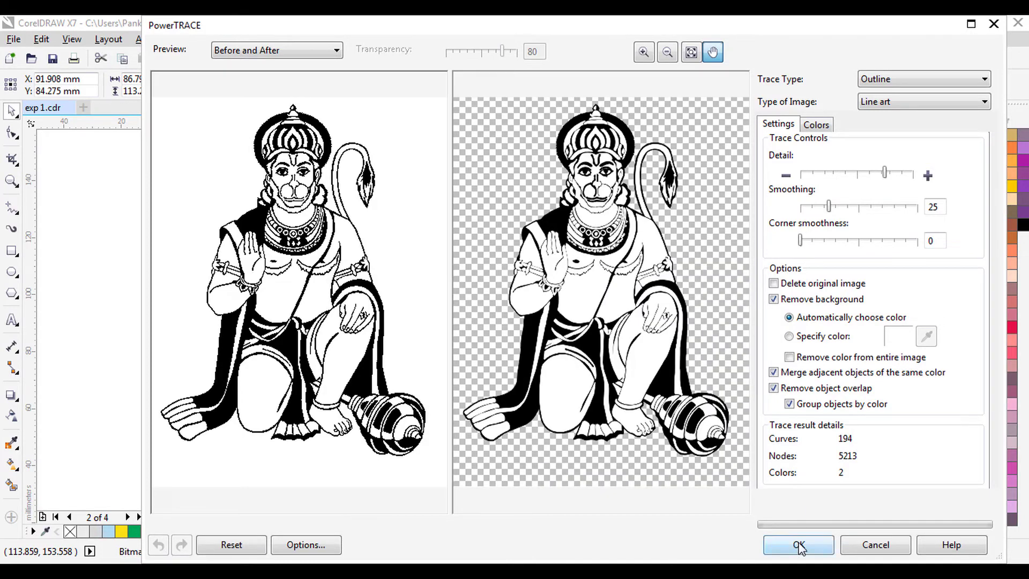
{"action": "left_click", "coordinate": [799, 546]}
{"action": "left_click", "coordinate": [664, 351]}
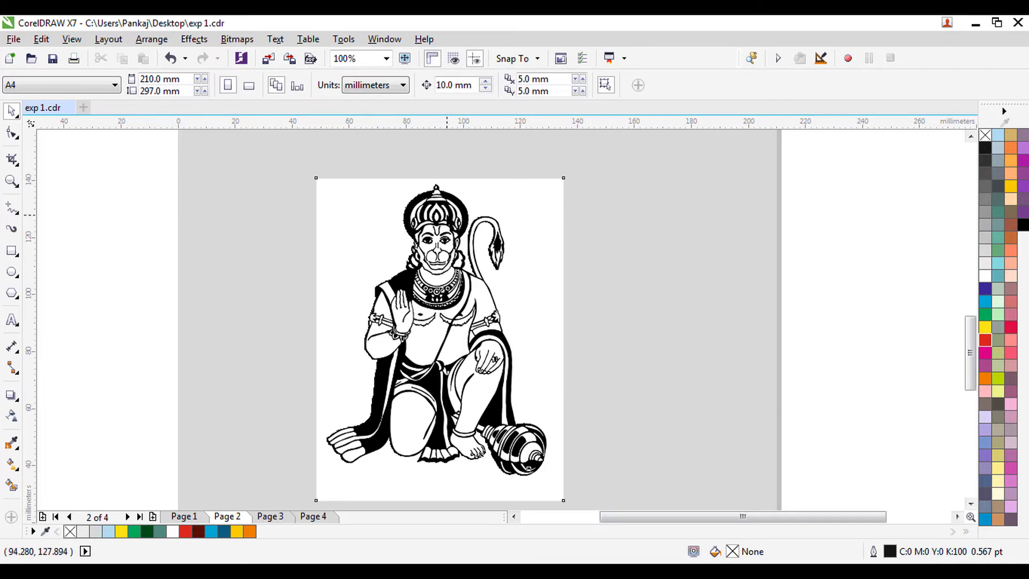
Step: Move the Hanuman tracing off the original bitmap, delete the bitmap, and bring the tracing back into its place
{"action": "left_click_drag", "start_coordinate": [446, 214], "coordinate": [683, 224]}
{"action": "left_click", "coordinate": [537, 241]}
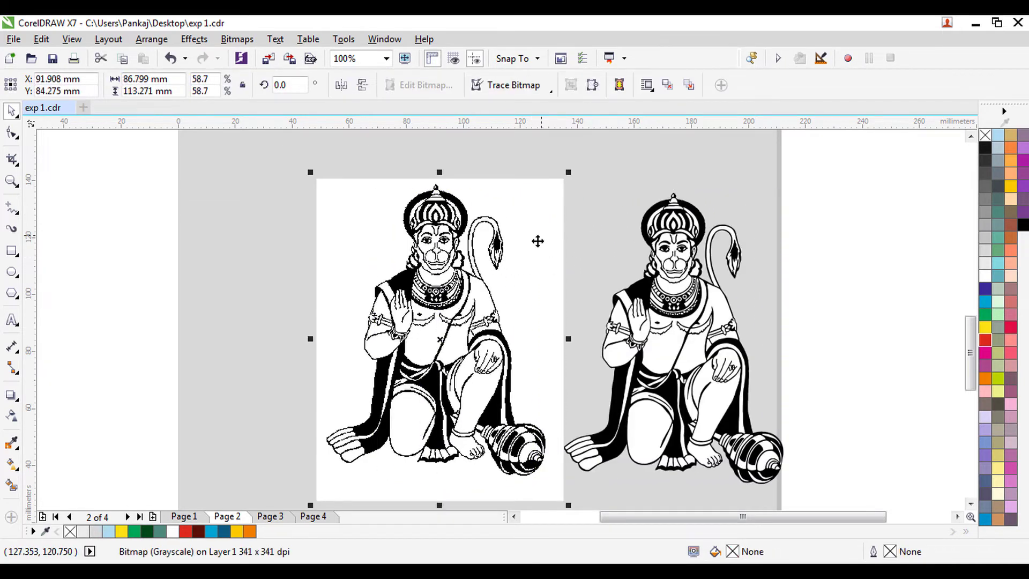
{"action": "left_click_drag", "start_coordinate": [537, 241], "coordinate": [454, 243]}
{"action": "key", "text": "Delete"}
{"action": "left_click_drag", "start_coordinate": [654, 306], "coordinate": [451, 301]}
{"action": "left_click", "coordinate": [551, 179]}
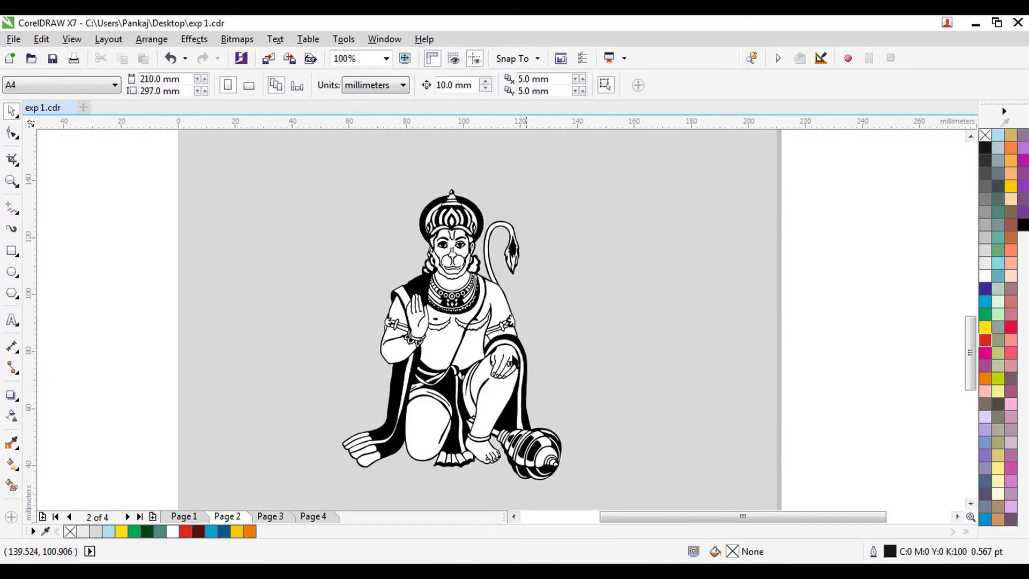
Step: Recolour the white shapes of the Hanuman tracing, trying grey C0 M0 Y0 K20 and red C0 M100 Y100 K0
{"action": "scroll", "coordinate": [499, 385], "scroll_direction": "up", "scroll_amount": 2}
{"action": "left_click", "coordinate": [400, 300]}
{"action": "scroll", "coordinate": [421, 320], "scroll_direction": "down", "scroll_amount": 2}
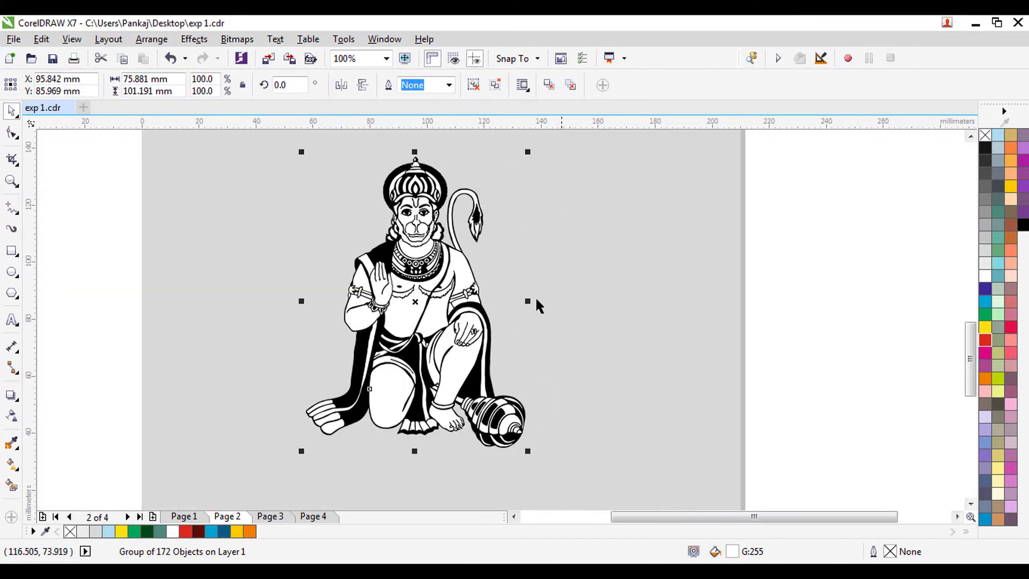
{"action": "scroll", "coordinate": [741, 313], "scroll_direction": "up", "scroll_amount": 1}
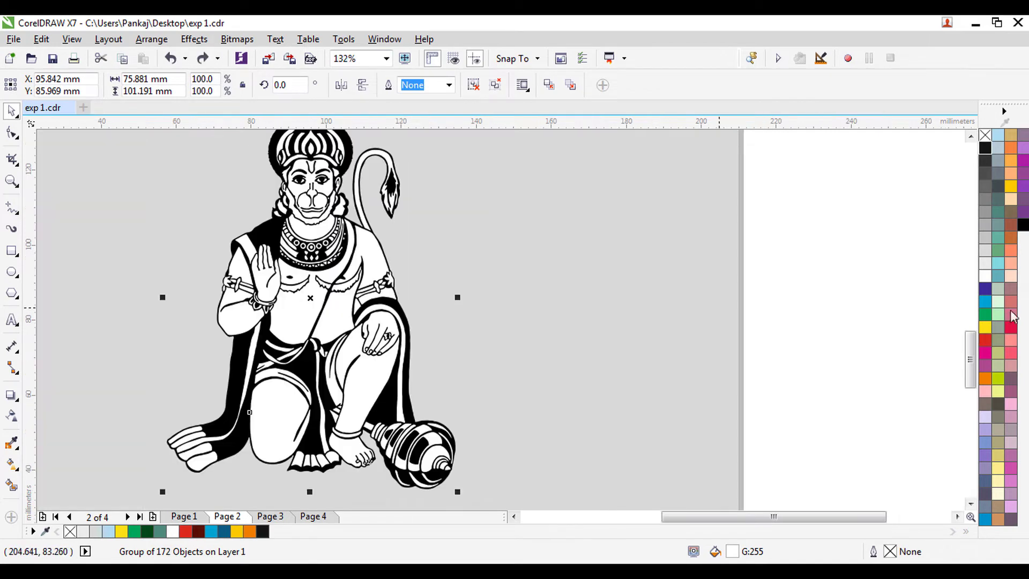
{"action": "left_click", "coordinate": [985, 250]}
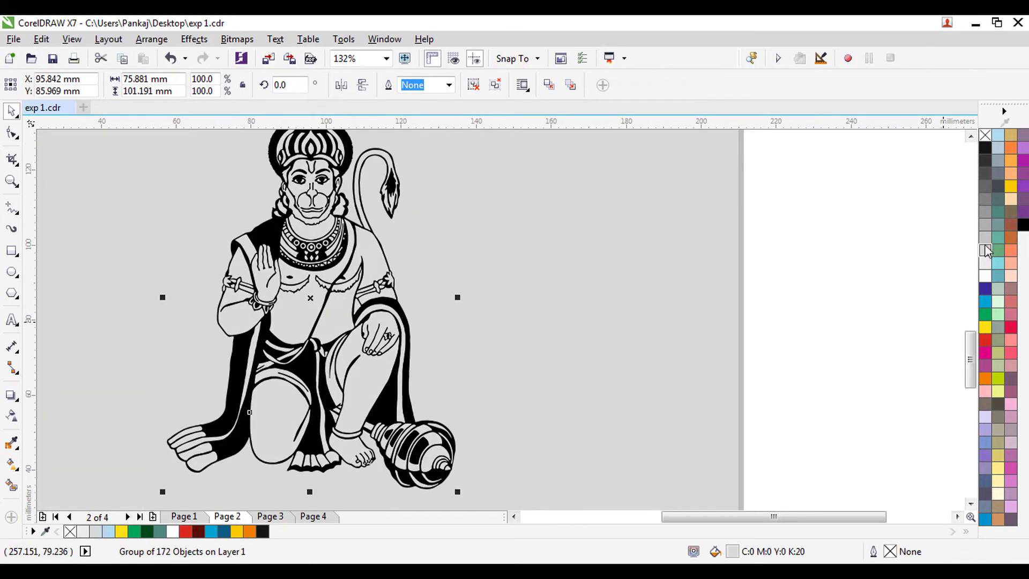
{"action": "left_click", "coordinate": [984, 342]}
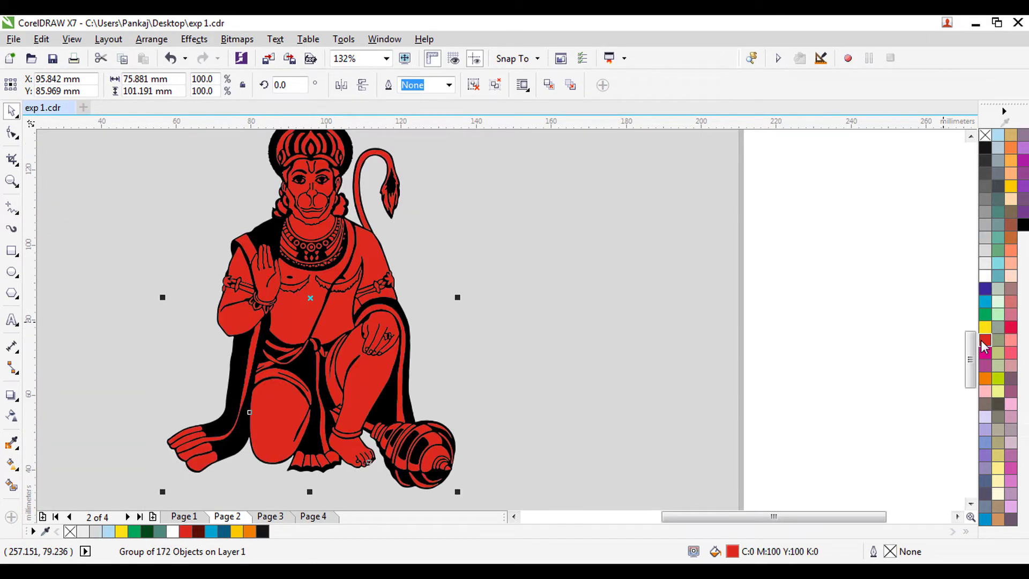
{"action": "left_click", "coordinate": [718, 306]}
Step: Recolour the black shapes of the Hanuman tracing, trying white and yellow before settling on red C0 M100 Y100 K0
{"action": "left_click", "coordinate": [263, 224]}
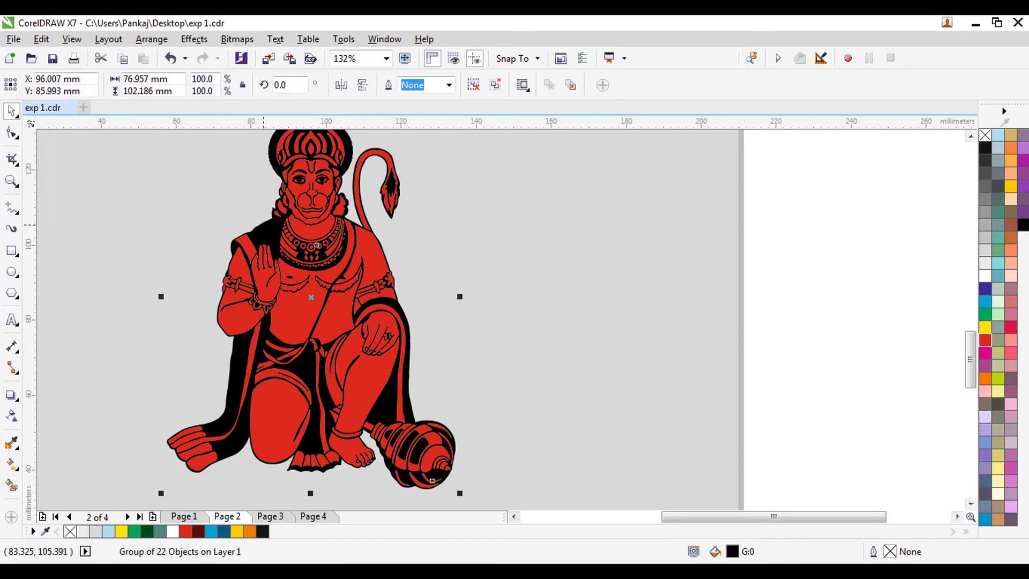
{"action": "left_click", "coordinate": [985, 276]}
{"action": "left_click", "coordinate": [829, 271]}
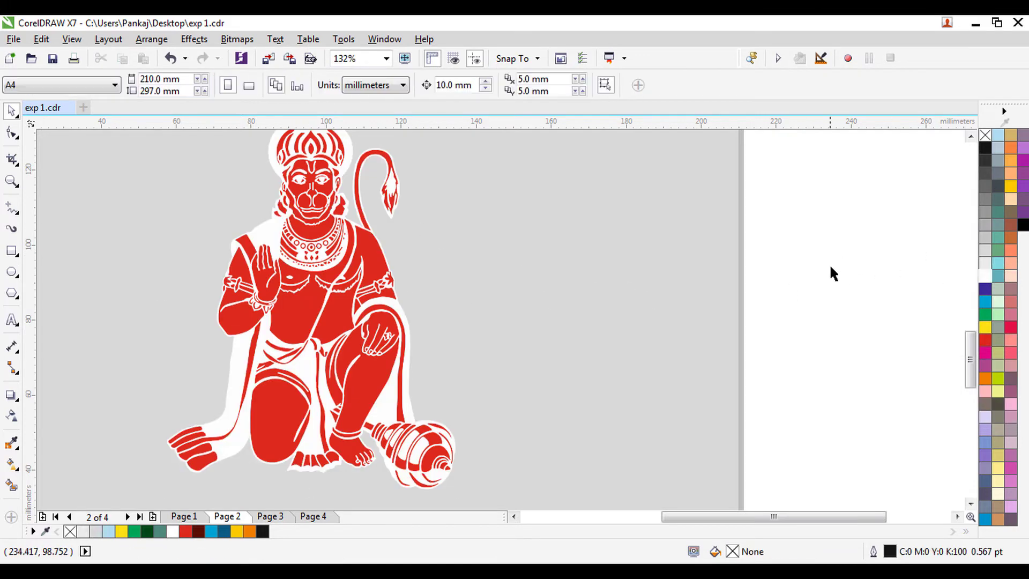
{"action": "left_click", "coordinate": [266, 234]}
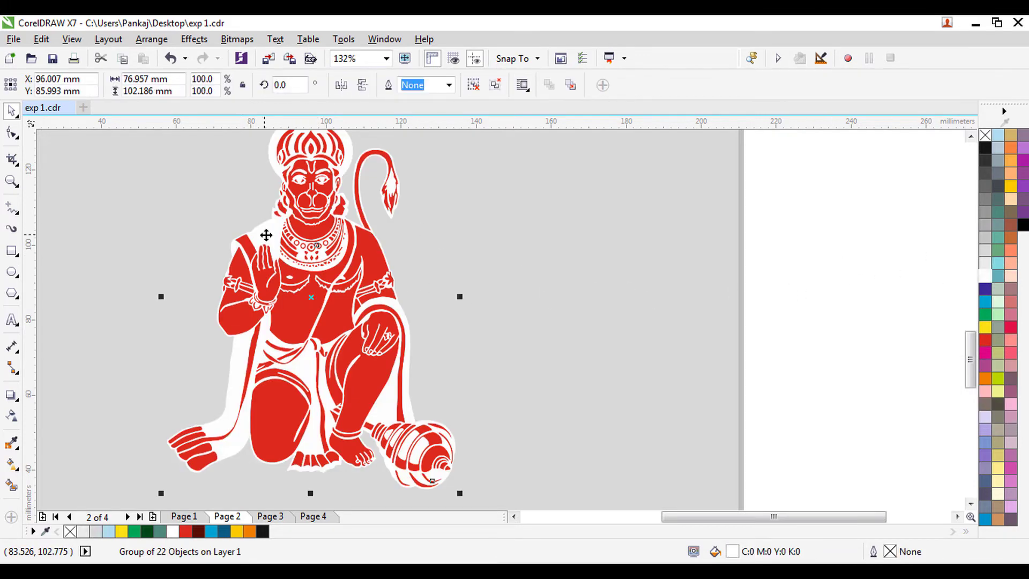
{"action": "left_click", "coordinate": [985, 327]}
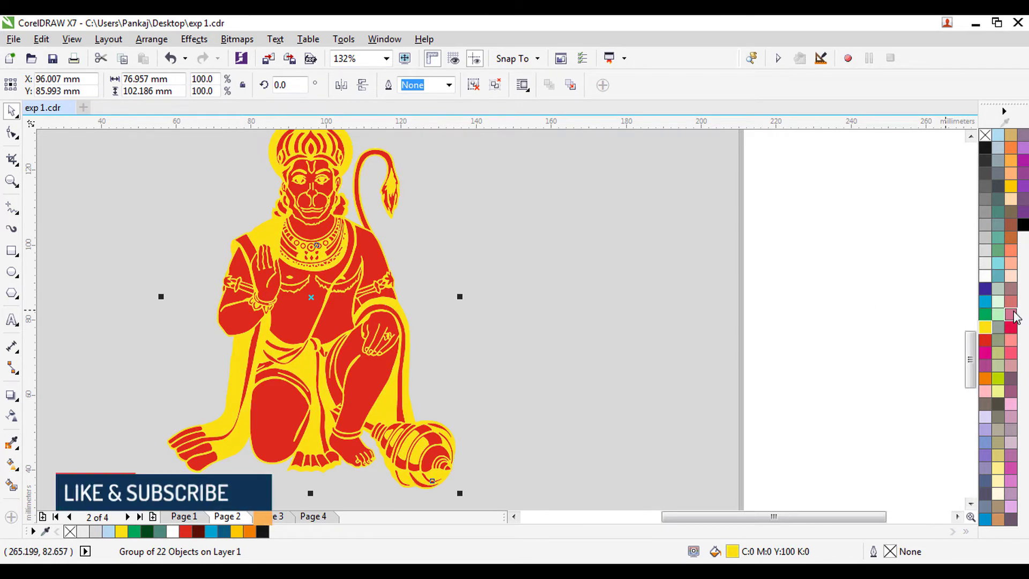
{"action": "left_click", "coordinate": [985, 340]}
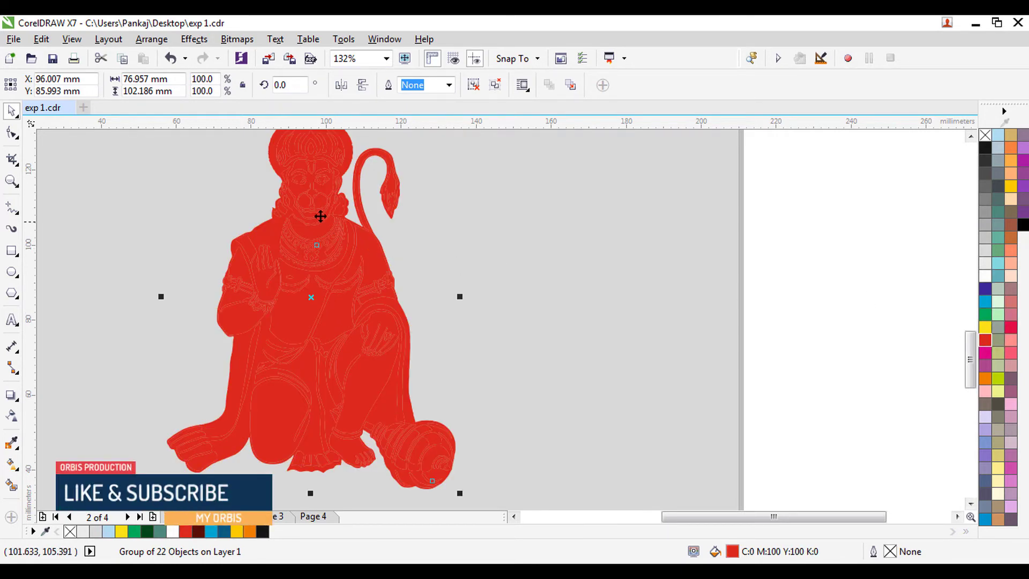
Step: Fill the body shapes of the Hanuman tracing with yellow
{"action": "left_click", "coordinate": [304, 311]}
{"action": "left_click", "coordinate": [303, 307]}
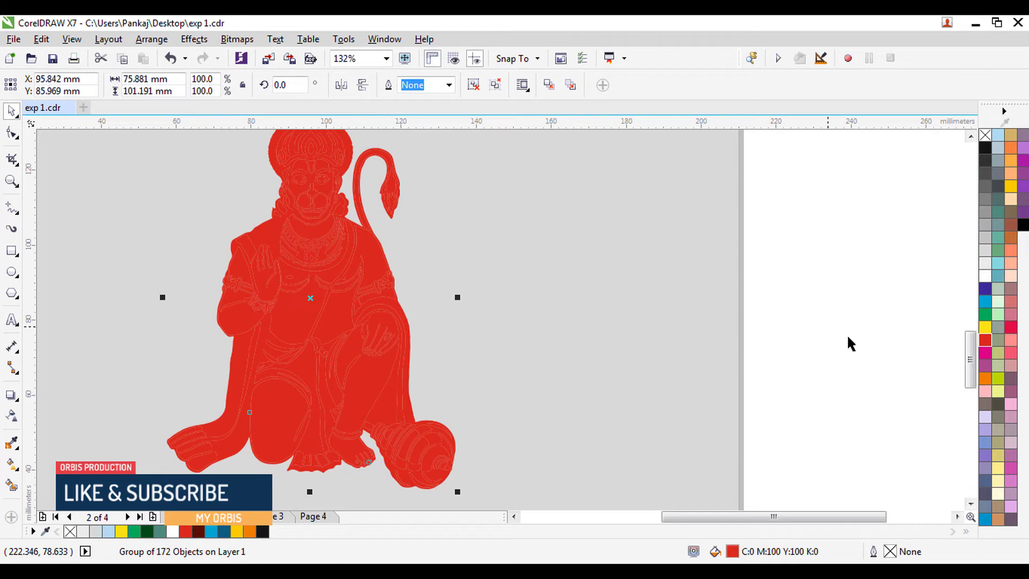
{"action": "left_click", "coordinate": [988, 327]}
{"action": "left_click", "coordinate": [644, 322]}
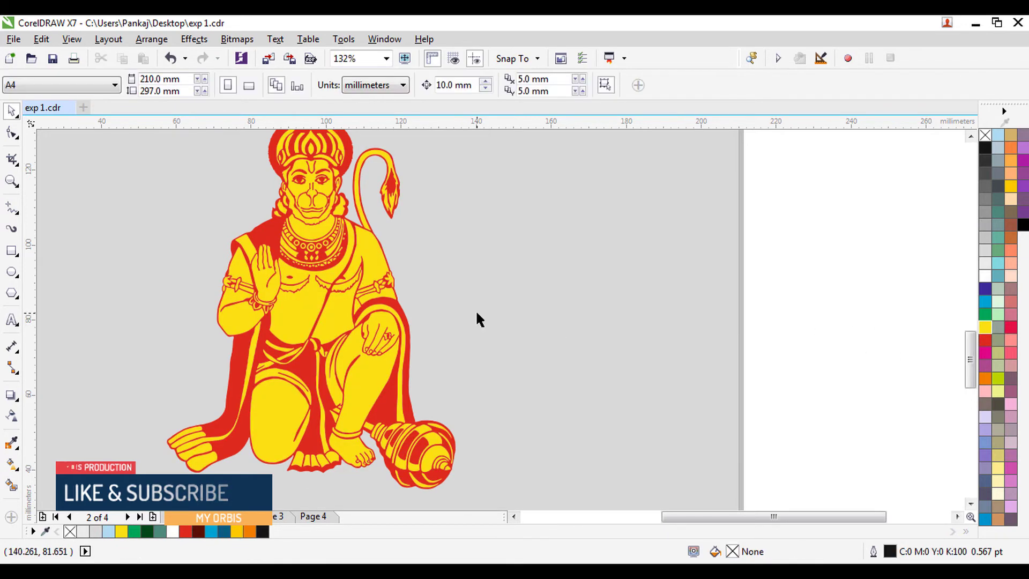
{"action": "scroll", "coordinate": [474, 310], "scroll_direction": "down", "scroll_amount": 3}
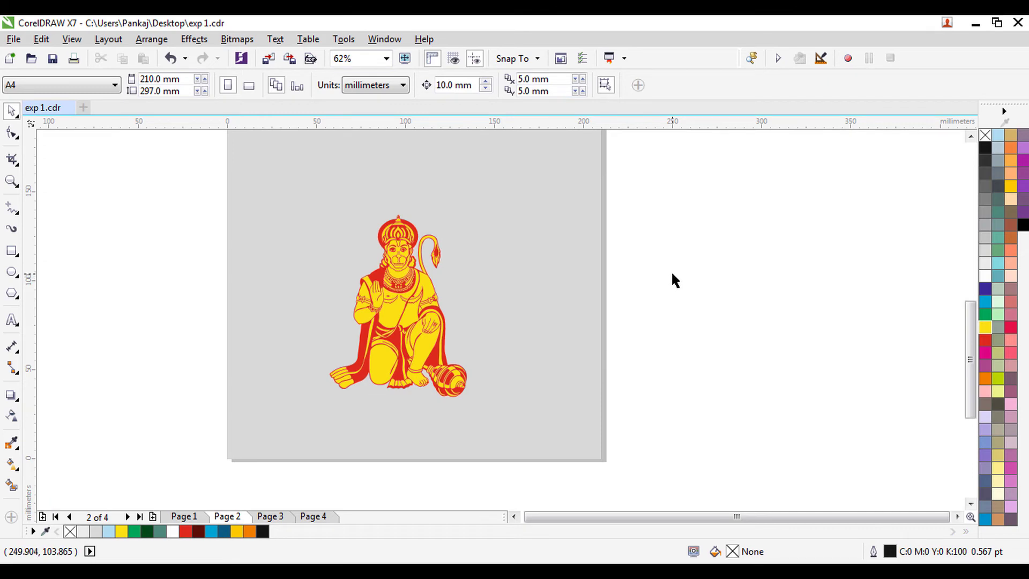
Step: On Page 4, collapse the Text Properties docker and move the birthday cake bitmap about 216 mm right, off the page
{"action": "scroll", "coordinate": [672, 274], "scroll_direction": "down", "scroll_amount": 1}
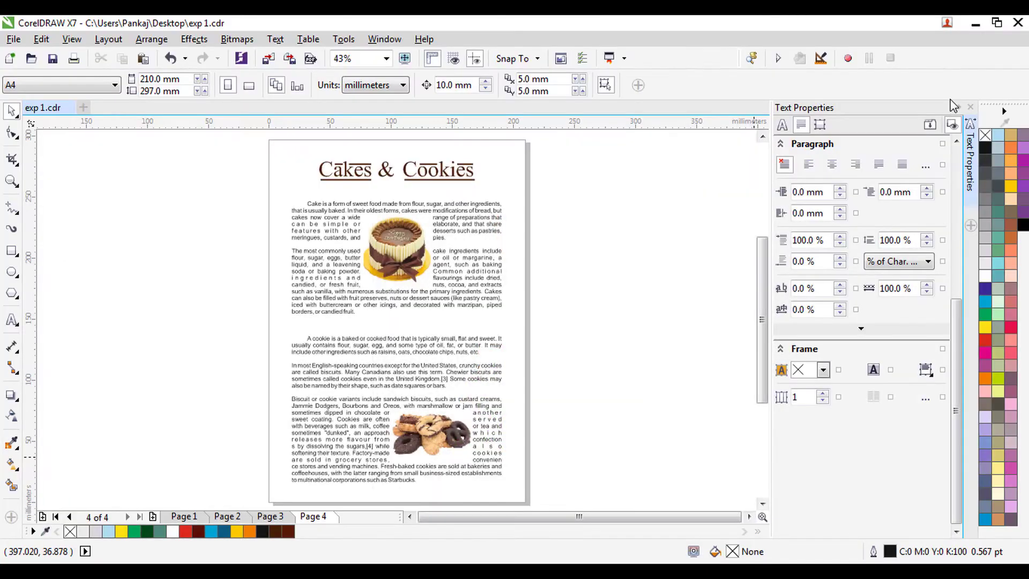
{"action": "left_click", "coordinate": [958, 108]}
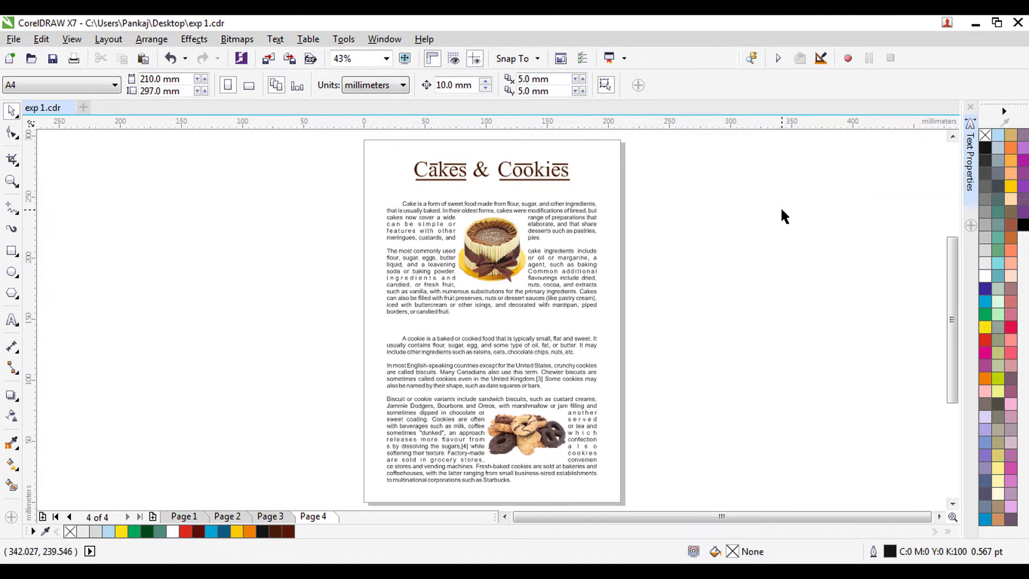
{"action": "key", "text": "z"}
{"action": "left_click_drag", "start_coordinate": [345, 143], "coordinate": [722, 498]}
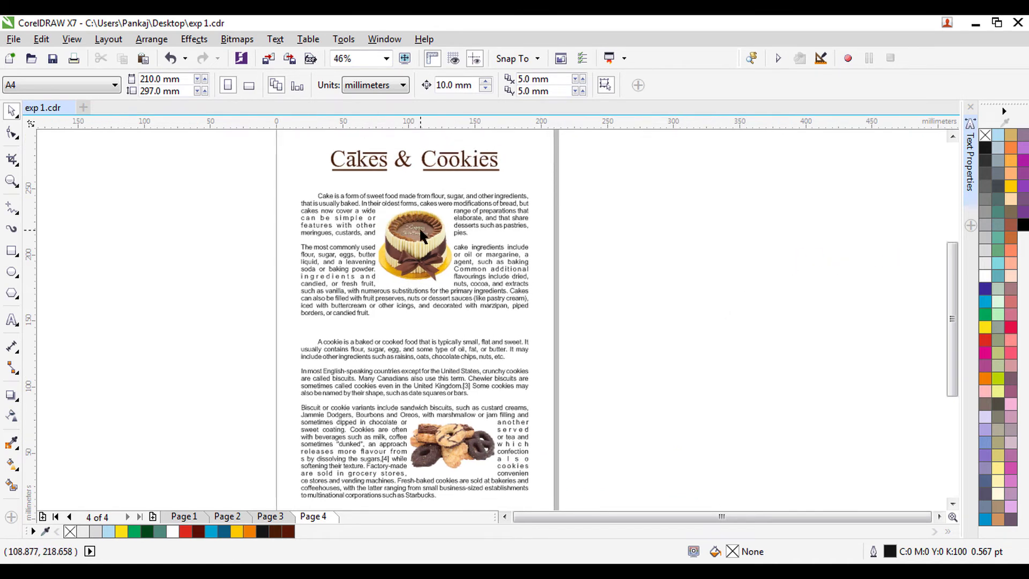
{"action": "left_click", "coordinate": [419, 243]}
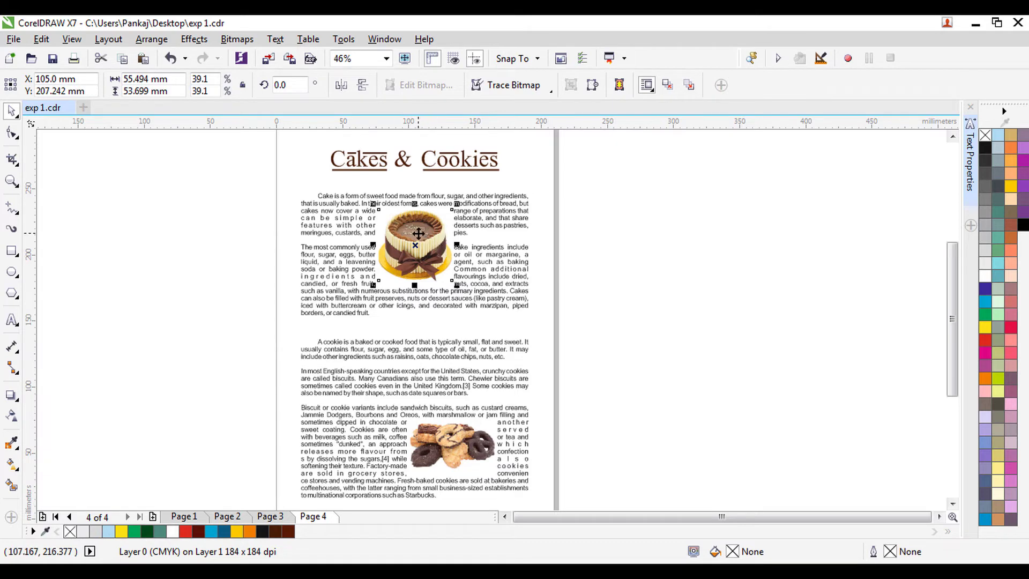
{"action": "mouse_move", "coordinate": [418, 228]}
{"action": "left_mouse_down"}
{"action": "mouse_move", "coordinate": [532, 252]}
{"action": "mouse_move", "coordinate": [696, 257]}
{"action": "left_mouse_up"}
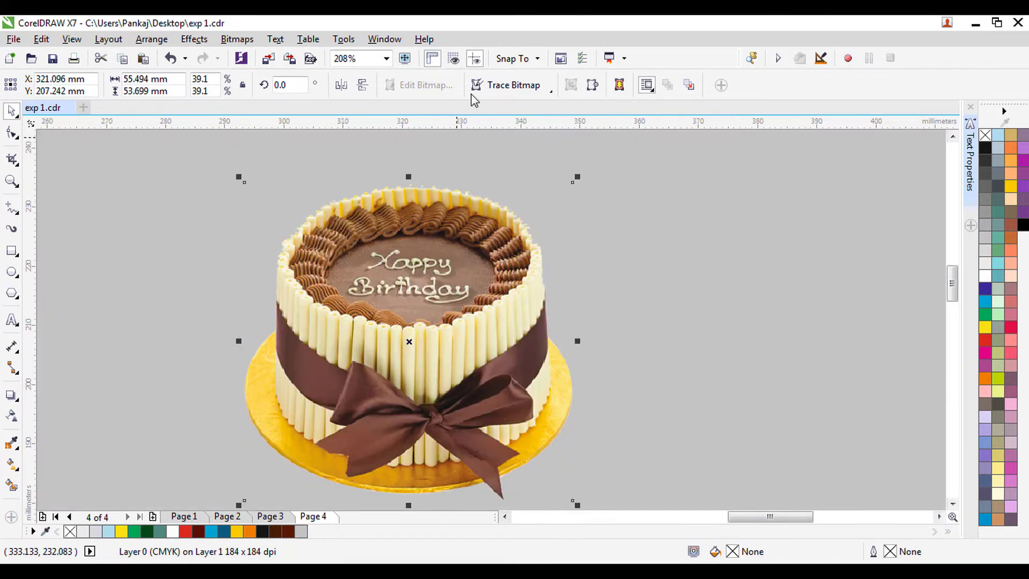
Step: Quick Trace the birthday cake bitmap and move the tracing about 68 mm right, beside the original
{"action": "left_click", "coordinate": [492, 91]}
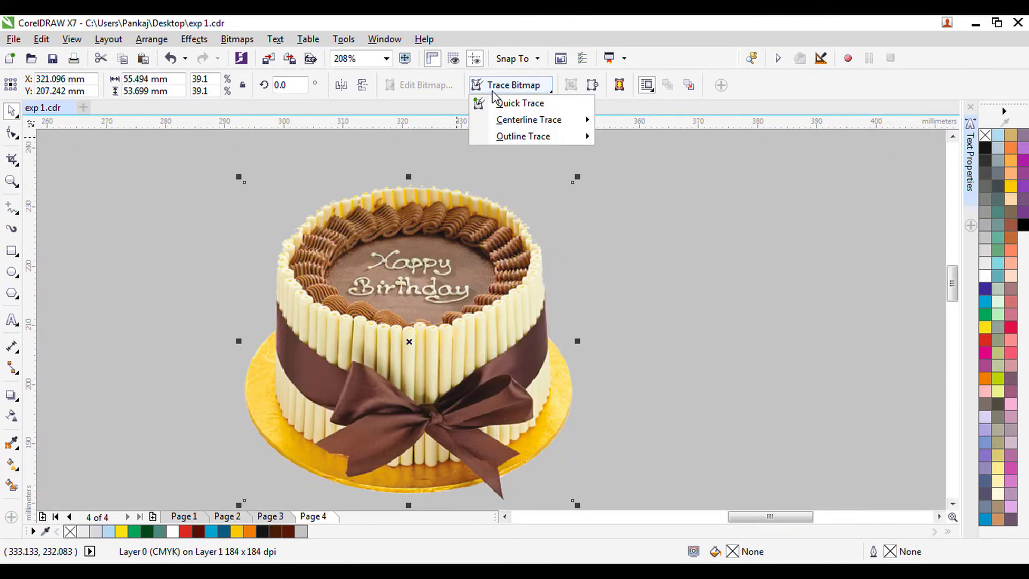
{"action": "left_click", "coordinate": [501, 103]}
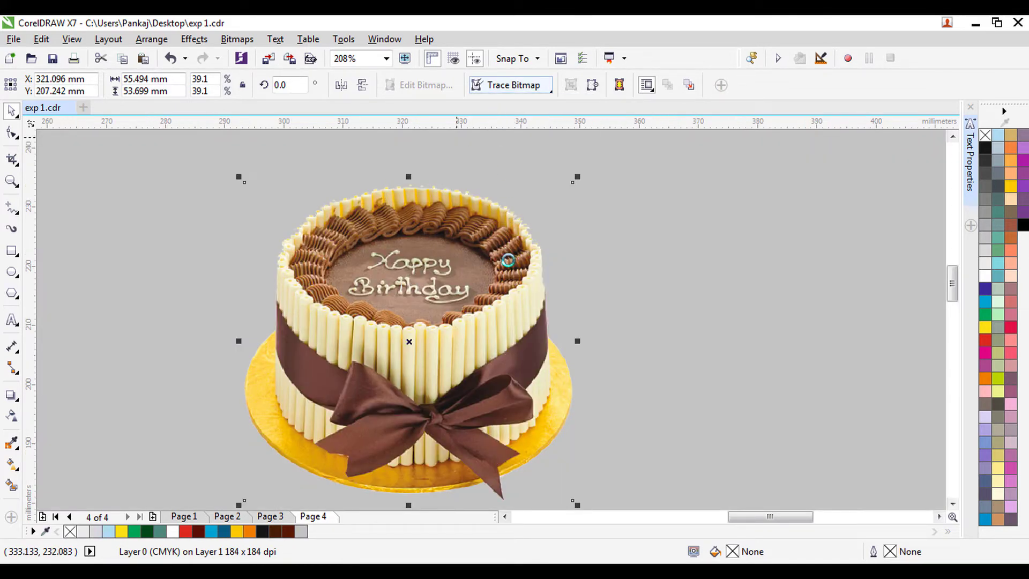
{"action": "left_click_drag", "start_coordinate": [303, 286], "coordinate": [696, 321]}
{"action": "key", "text": "F2"}
{"action": "left_click_drag", "start_coordinate": [489, 181], "coordinate": [890, 438]}
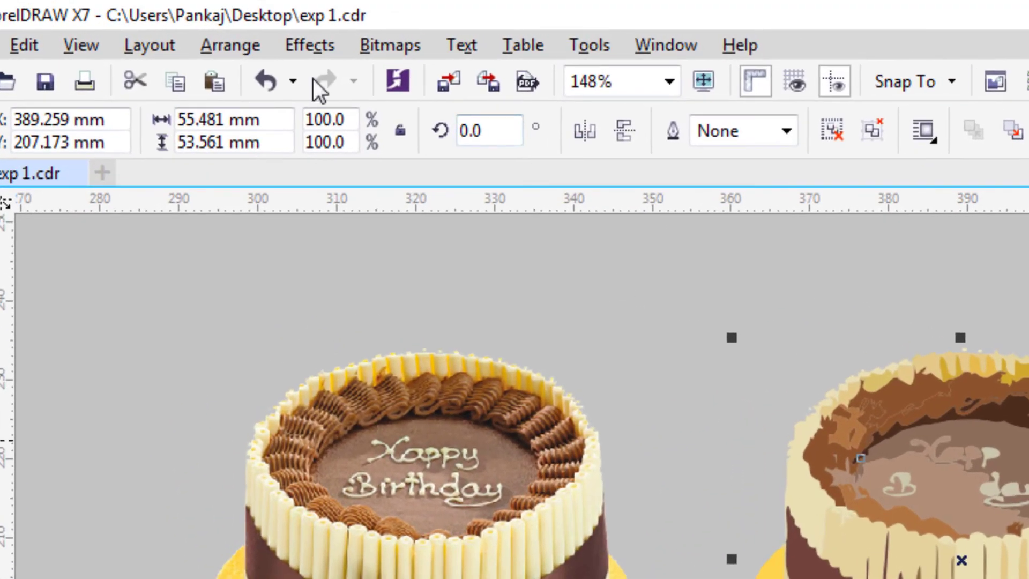
Step: Create a boundary curve around the traced cake and move the curve about 67 mm to the right
{"action": "left_click", "coordinate": [230, 47]}
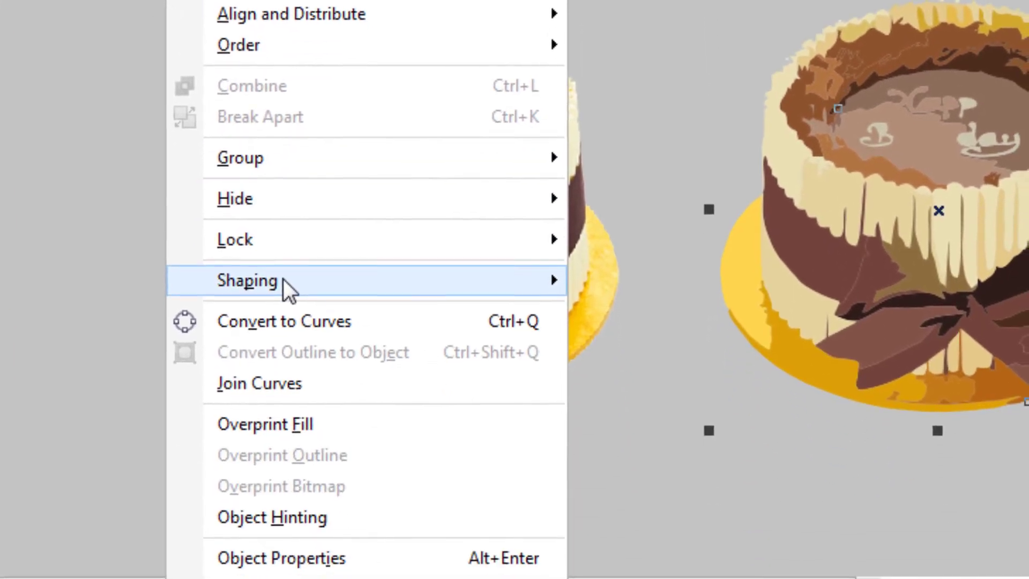
{"action": "mouse_move", "coordinate": [461, 296]}
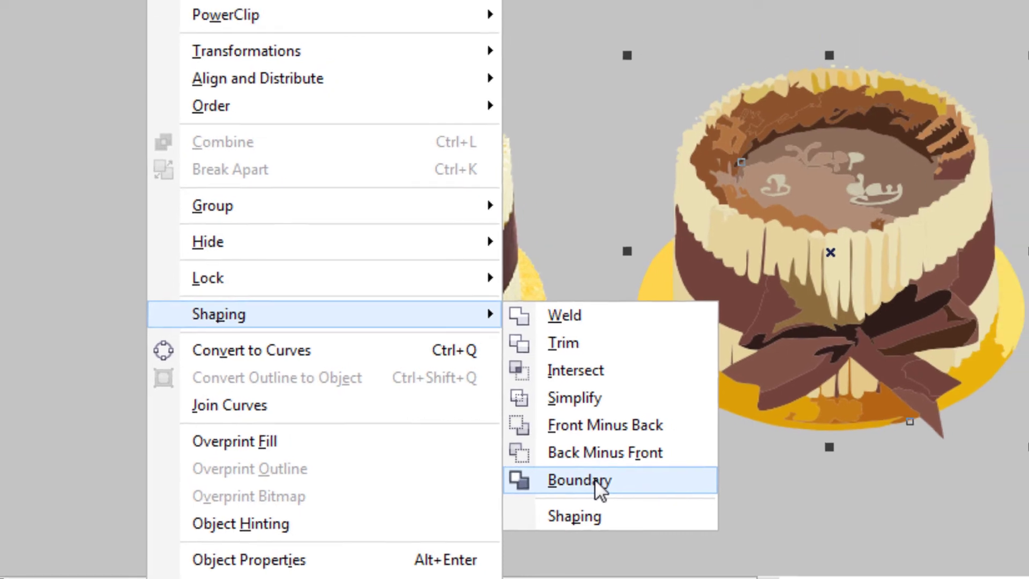
{"action": "left_click", "coordinate": [676, 475]}
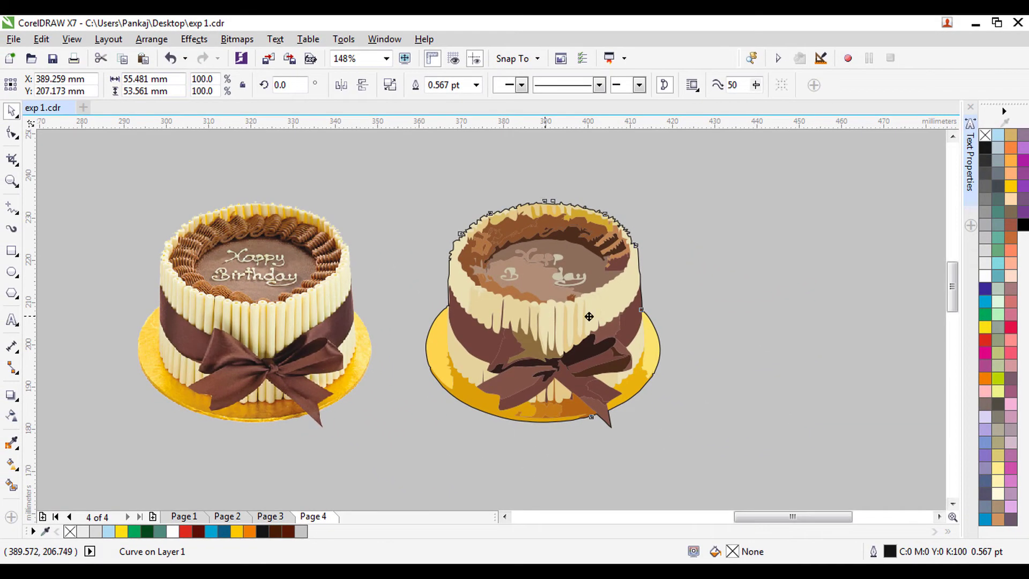
{"action": "left_click_drag", "start_coordinate": [586, 322], "coordinate": [799, 318]}
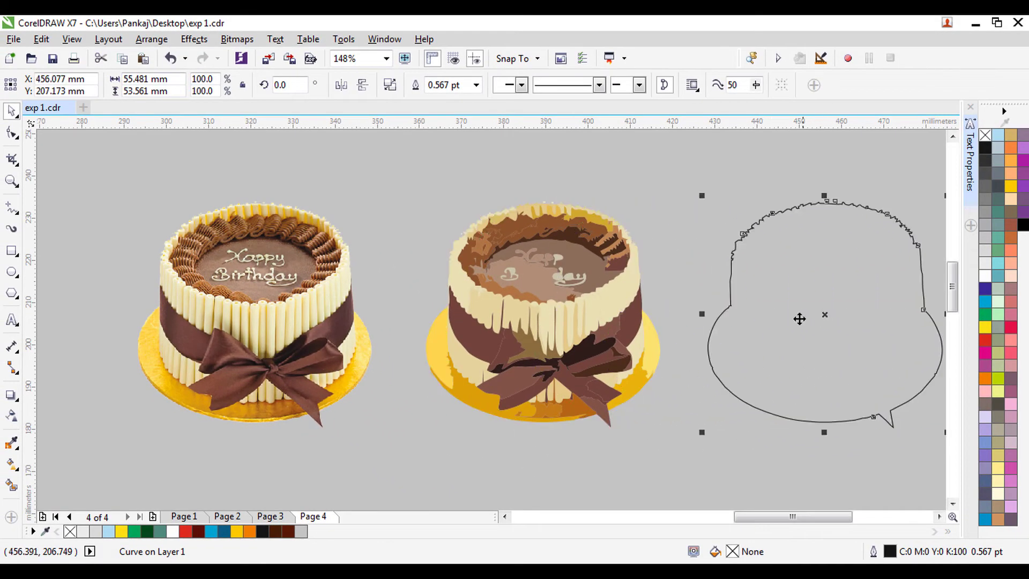
Step: Delete the traced cake group between the original bitmap and the boundary outline
{"action": "left_click_drag", "start_coordinate": [416, 179], "coordinate": [672, 402]}
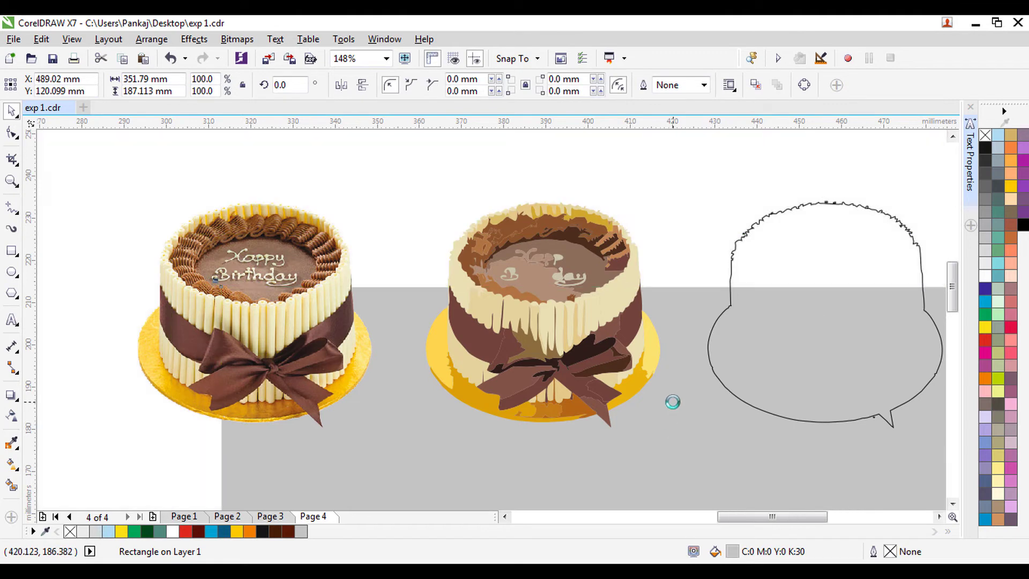
{"action": "left_click", "coordinate": [588, 343]}
{"action": "key", "text": "Delete"}
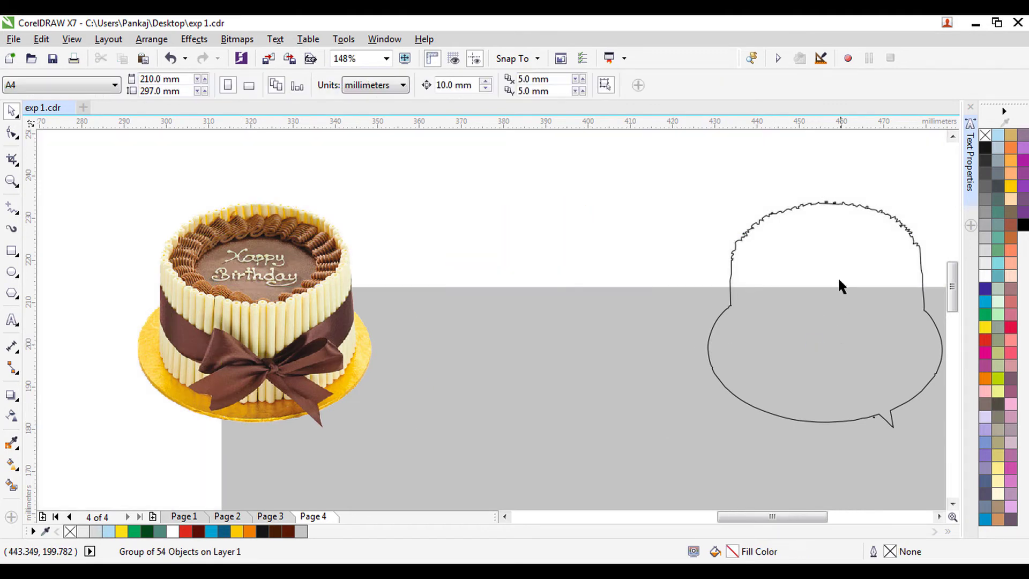
Step: PowerClip the birthday cake bitmap inside the boundary curve and remove the curve's outline
{"action": "left_click", "coordinate": [823, 275]}
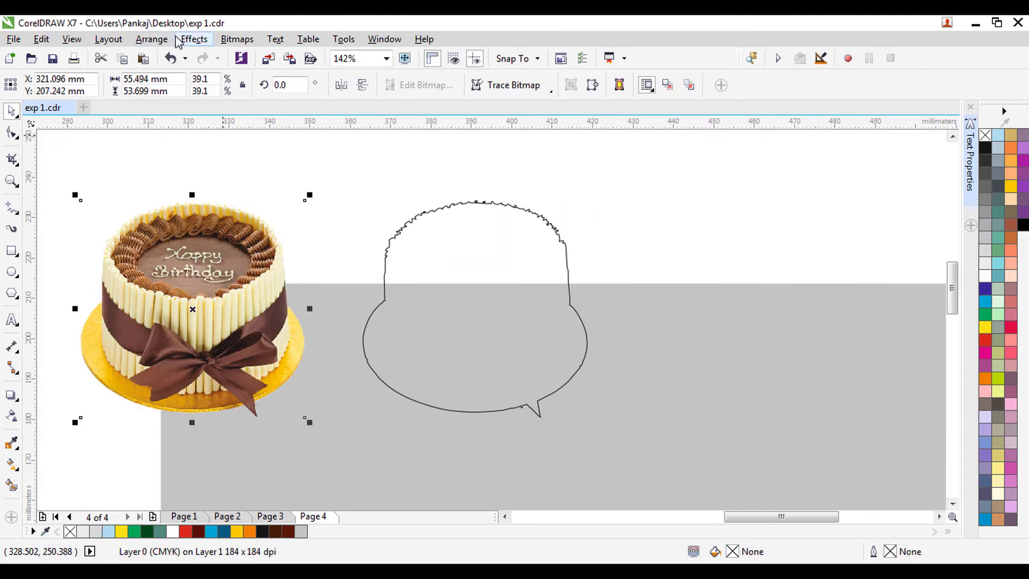
{"action": "left_click", "coordinate": [152, 39]}
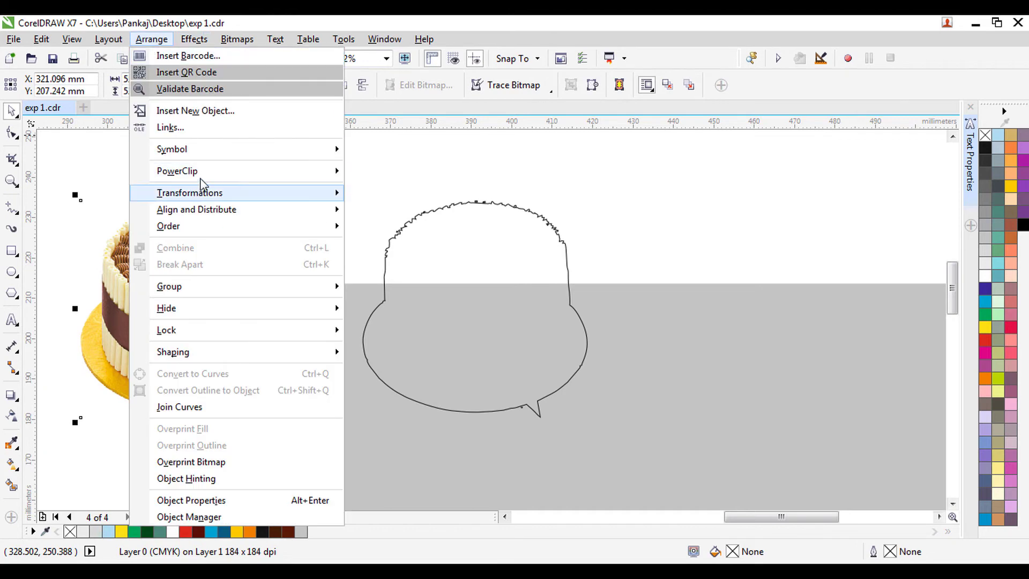
{"action": "mouse_move", "coordinate": [204, 192]}
{"action": "left_click", "coordinate": [394, 169]}
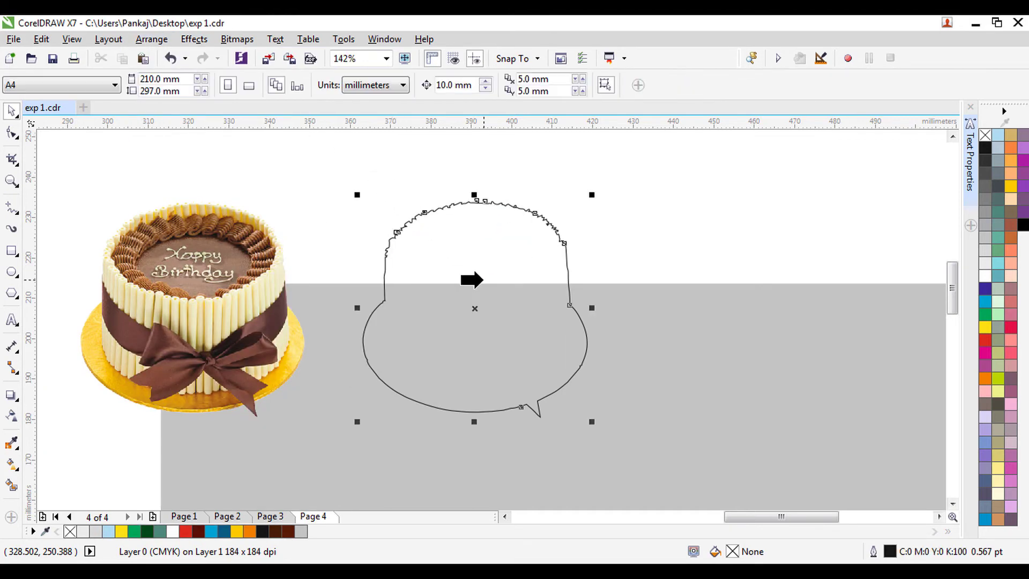
{"action": "left_click", "coordinate": [482, 278]}
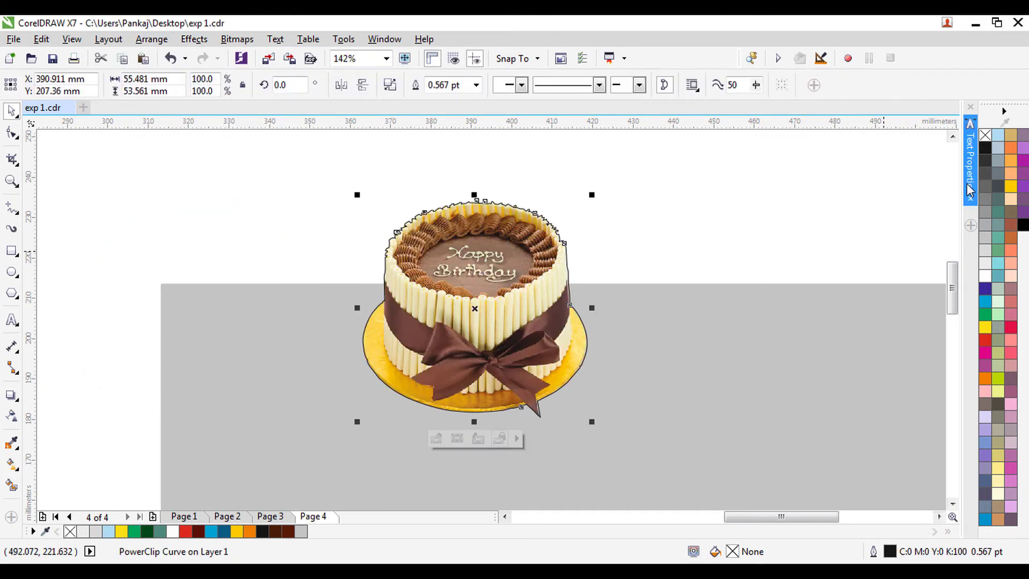
{"action": "right_click", "coordinate": [986, 138]}
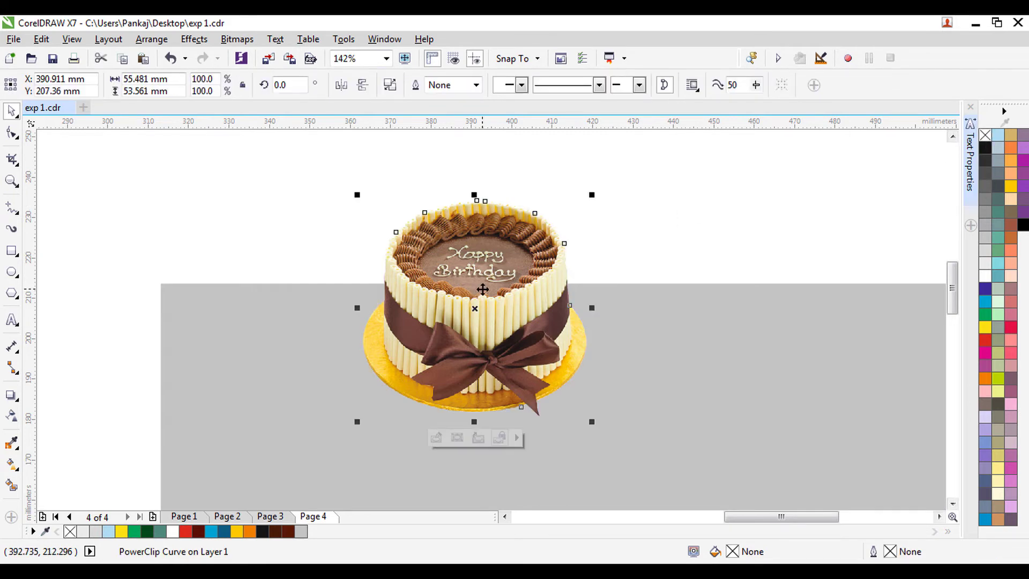
Step: Turn on Wrap Paragraph Text for the clipped cake and delete the original cake bitmap from the page text
{"action": "scroll", "coordinate": [482, 290], "scroll_direction": "down", "scroll_amount": 6}
{"action": "left_click_drag", "start_coordinate": [563, 254], "coordinate": [240, 355]}
{"action": "left_click_drag", "start_coordinate": [432, 187], "coordinate": [775, 407]}
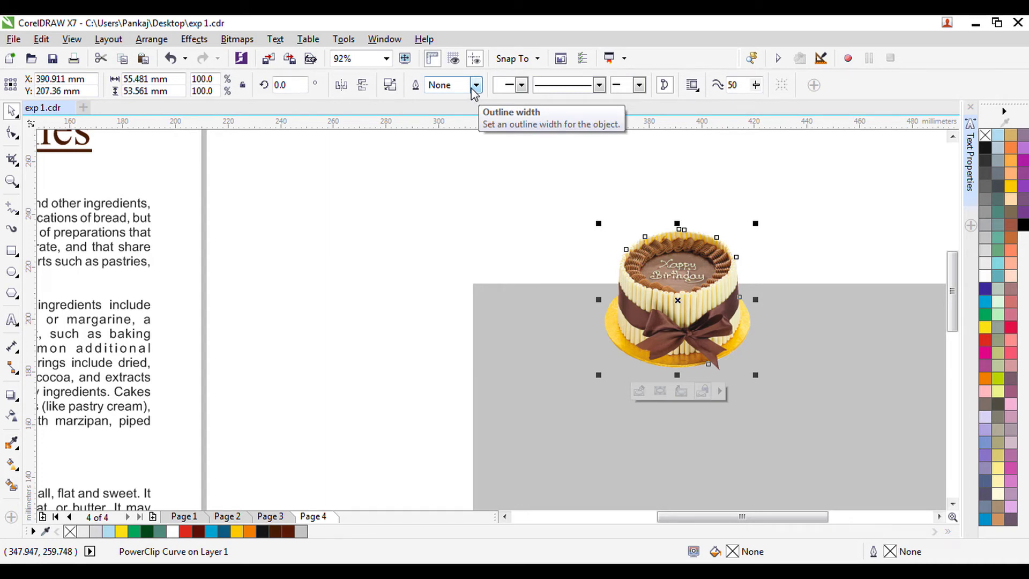
{"action": "right_click", "coordinate": [700, 263]}
{"action": "left_click", "coordinate": [761, 234]}
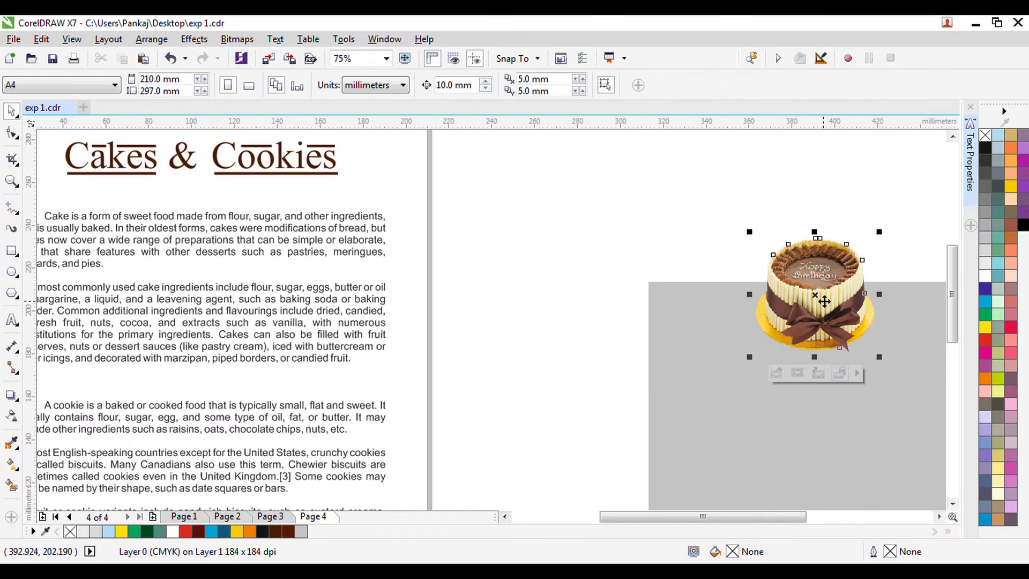
Step: Move the clipped cake about 291 mm to the left, into the cake paragraphs on the page
{"action": "left_click_drag", "start_coordinate": [821, 302], "coordinate": [218, 303]}
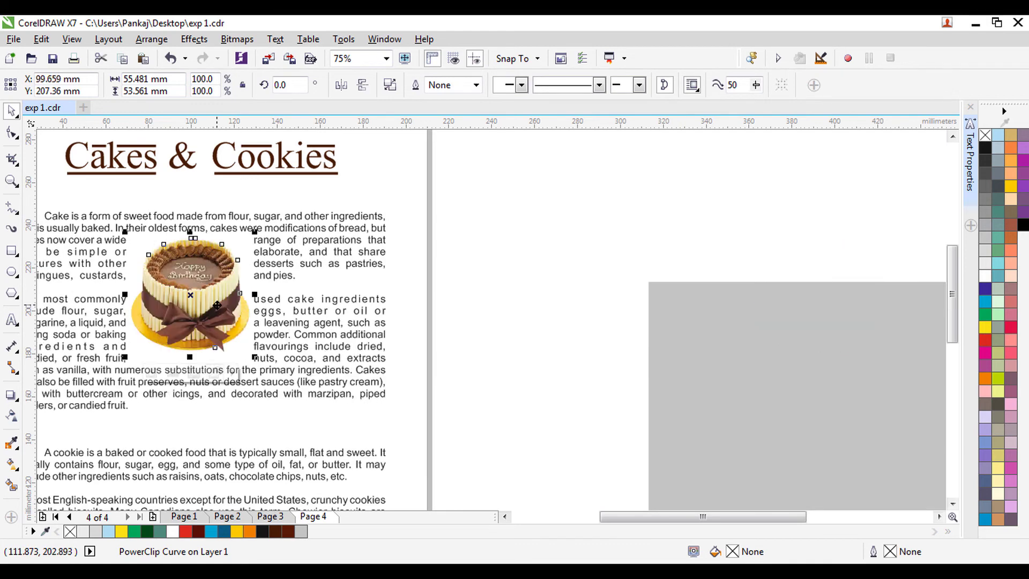
{"action": "scroll", "coordinate": [193, 268], "scroll_direction": "left", "scroll_amount": 1}
{"action": "scroll", "coordinate": [369, 316], "scroll_direction": "up", "scroll_amount": 2}
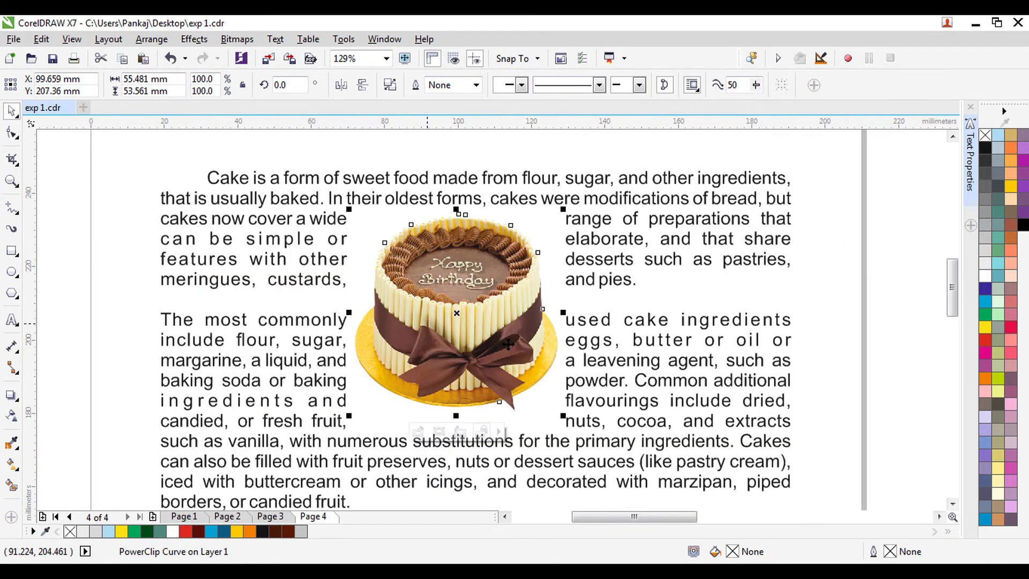
Step: Try the Text Flows Left and Text Flows Right styles on the cake, and set its wrapping style to contour Straddle Text
{"action": "left_click", "coordinate": [692, 86]}
{"action": "left_click", "coordinate": [727, 178]}
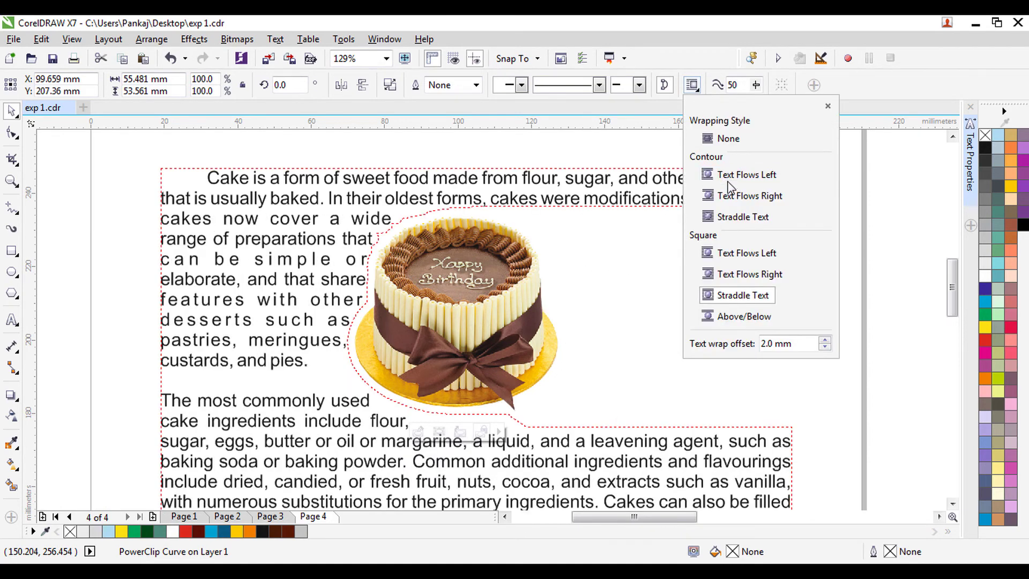
{"action": "left_click", "coordinate": [727, 197]}
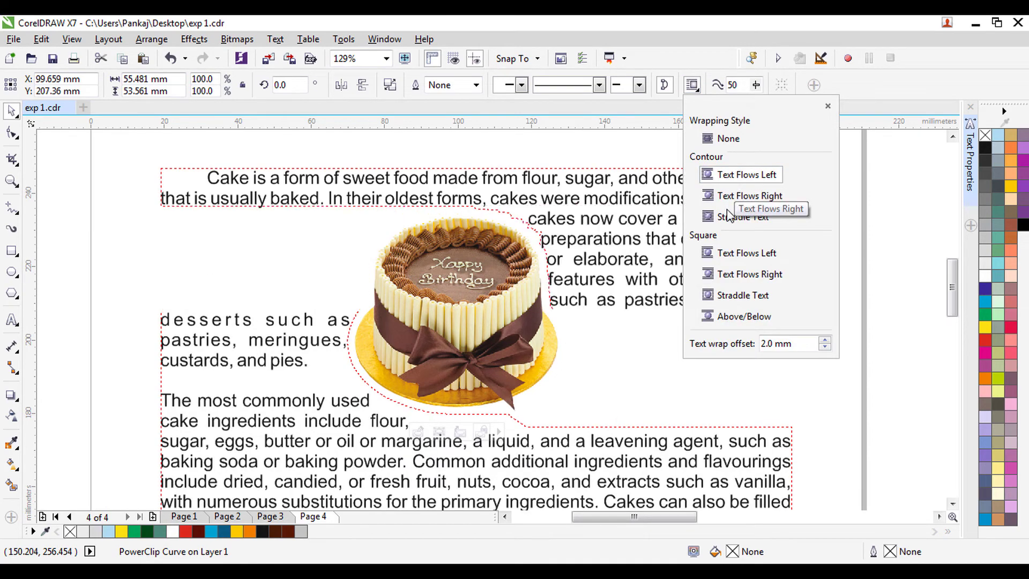
{"action": "left_click", "coordinate": [726, 255]}
{"action": "left_click", "coordinate": [731, 199]}
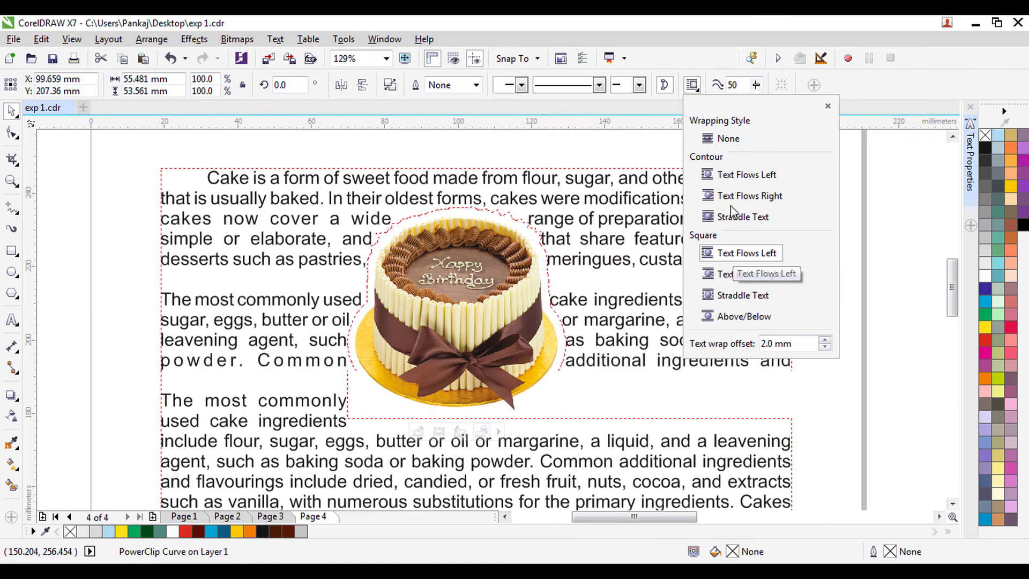
{"action": "left_click", "coordinate": [732, 219]}
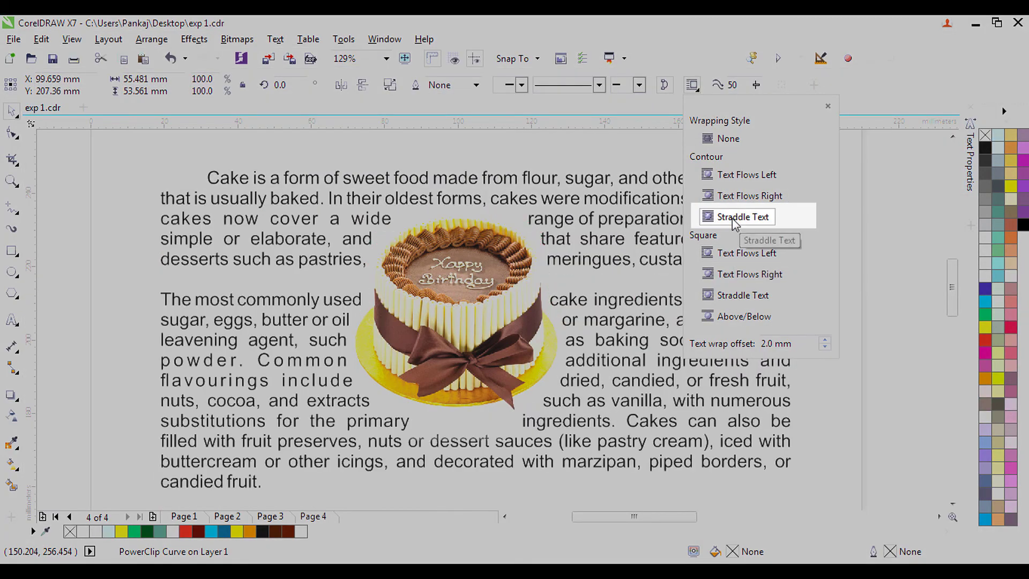
{"action": "left_click", "coordinate": [875, 234]}
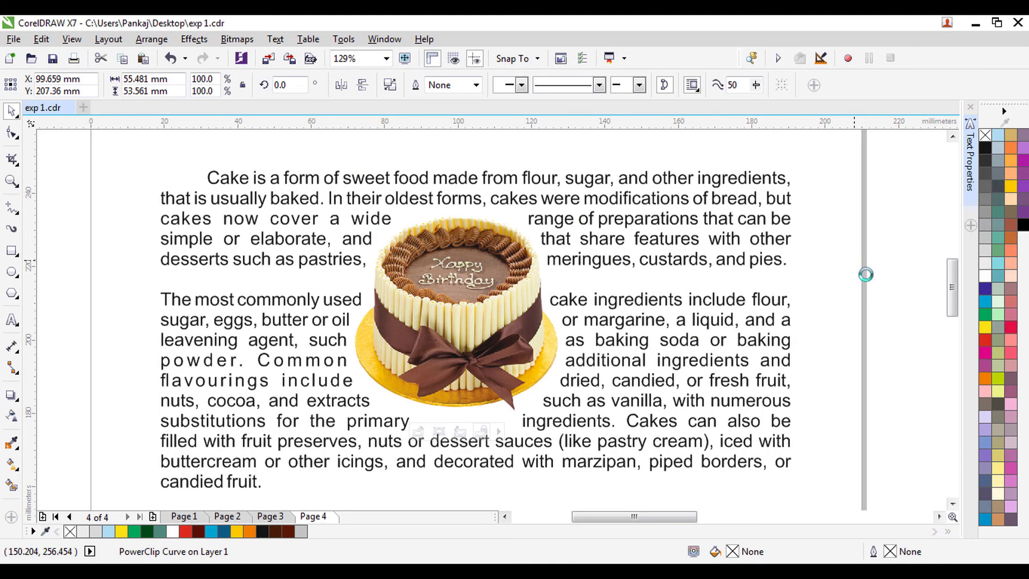
Step: Move the clipped cake up about 2 mm within the wrapped text
{"action": "left_click", "coordinate": [475, 306]}
{"action": "scroll", "coordinate": [522, 343], "scroll_direction": "down", "scroll_amount": 1}
{"action": "key", "text": "F2"}
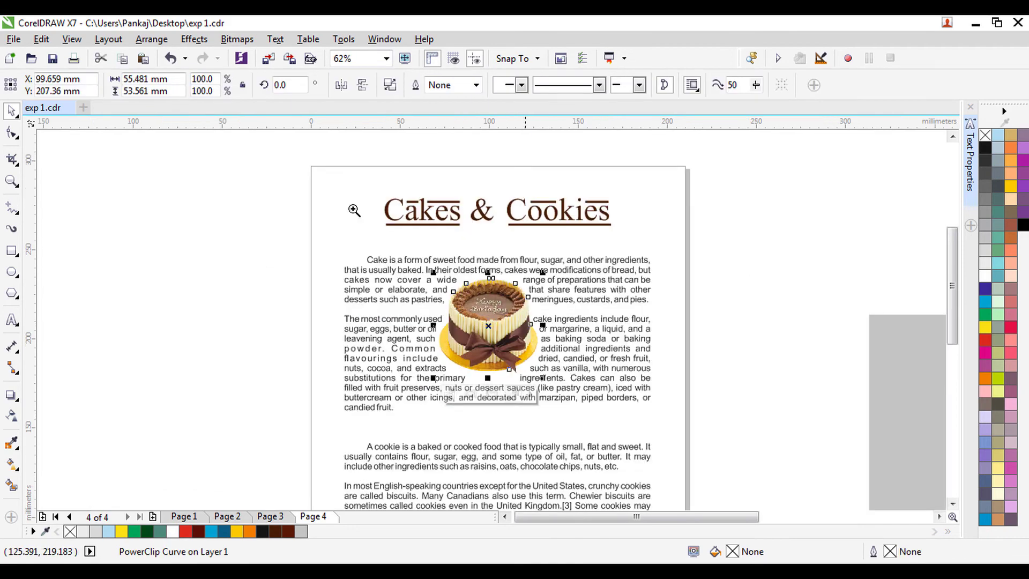
{"action": "mouse_move", "coordinate": [355, 210]}
{"action": "left_mouse_down"}
{"action": "mouse_move", "coordinate": [765, 461]}
{"action": "mouse_move", "coordinate": [808, 465]}
{"action": "left_mouse_up"}
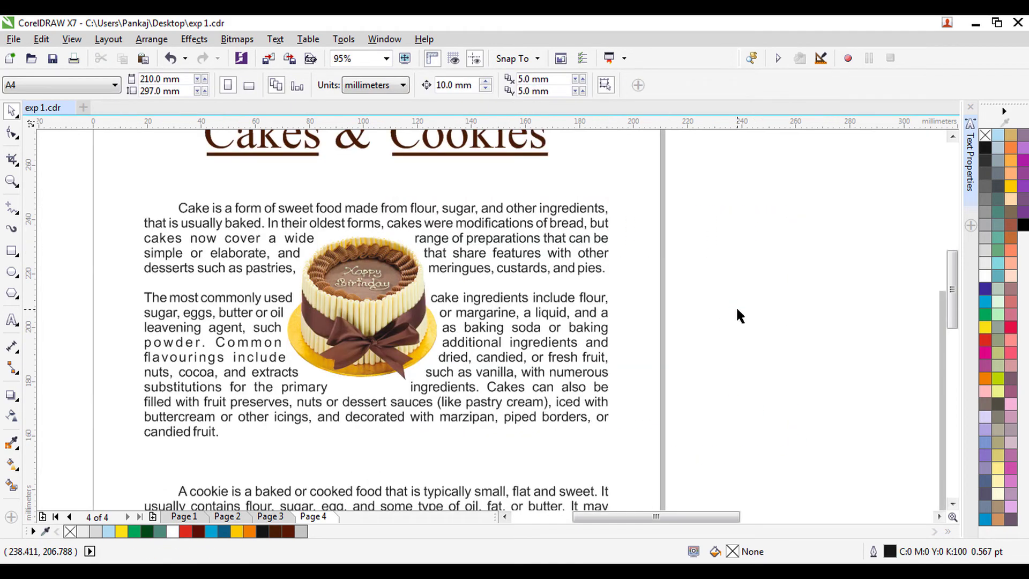
{"action": "left_click", "coordinate": [389, 311]}
{"action": "left_click_drag", "start_coordinate": [393, 323], "coordinate": [394, 318]}
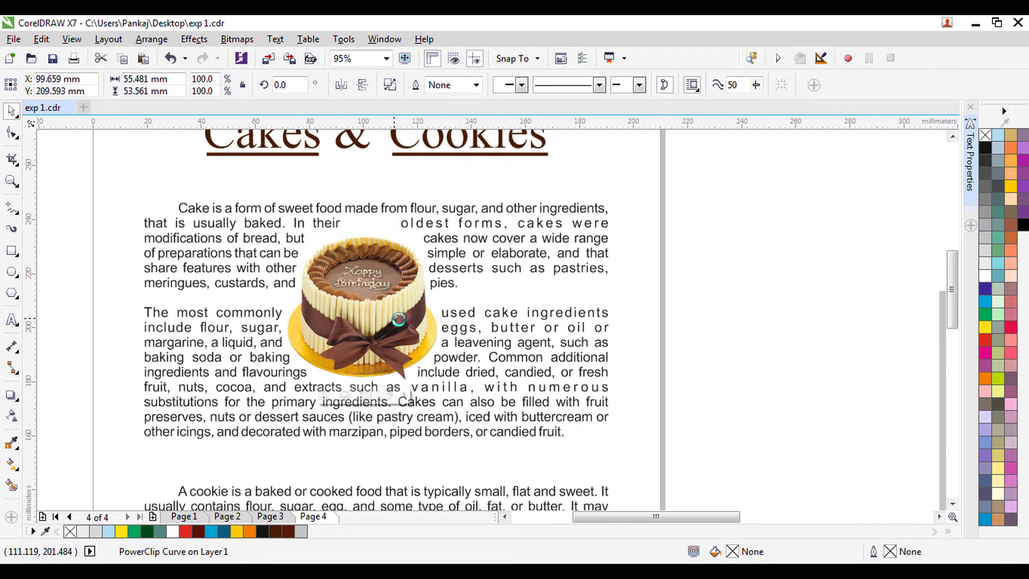
{"action": "left_click", "coordinate": [734, 343]}
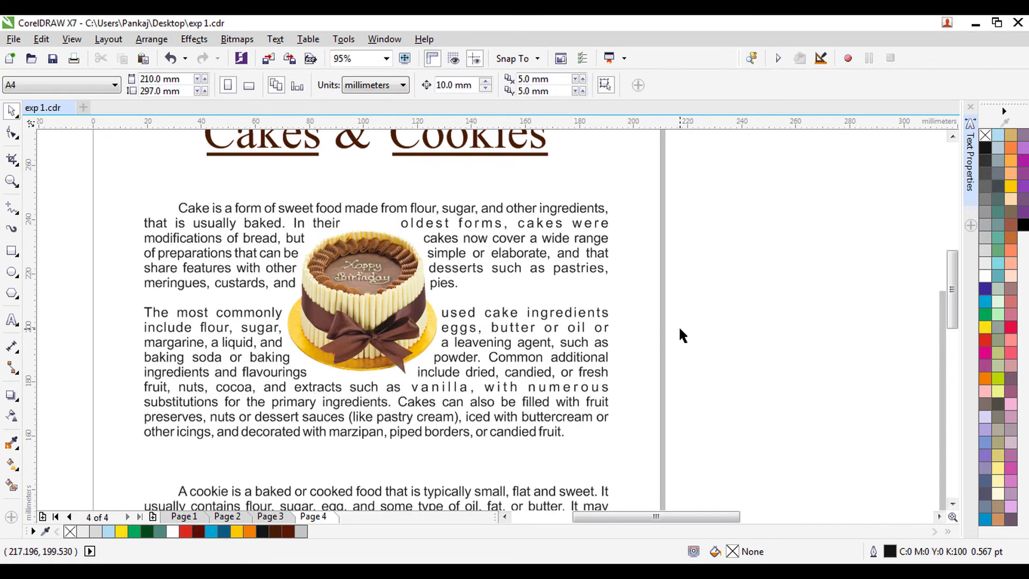
Step: Place a copy of the cookies bitmap off the page, over the grey rectangle
{"action": "scroll", "coordinate": [679, 329], "scroll_direction": "down", "scroll_amount": 2}
{"action": "scroll", "coordinate": [677, 471], "scroll_direction": "down", "scroll_amount": 2}
{"action": "scroll", "coordinate": [570, 395], "scroll_direction": "up", "scroll_amount": 1}
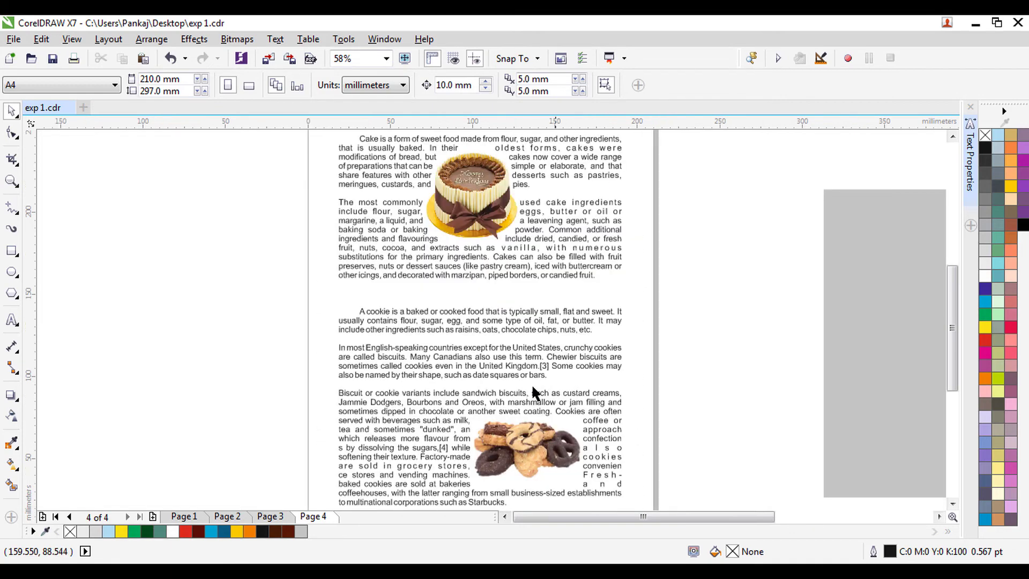
{"action": "scroll", "coordinate": [619, 426], "scroll_direction": "down", "scroll_amount": 1}
{"action": "scroll", "coordinate": [495, 397], "scroll_direction": "up", "scroll_amount": 2}
{"action": "left_click", "coordinate": [495, 397]}
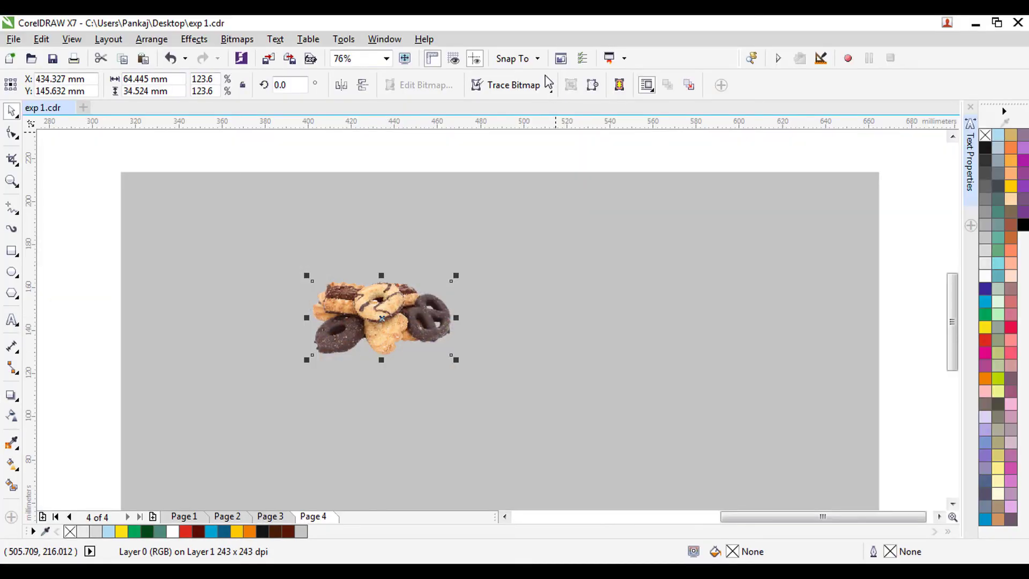
{"action": "left_click_drag", "start_coordinate": [275, 246], "coordinate": [696, 425]}
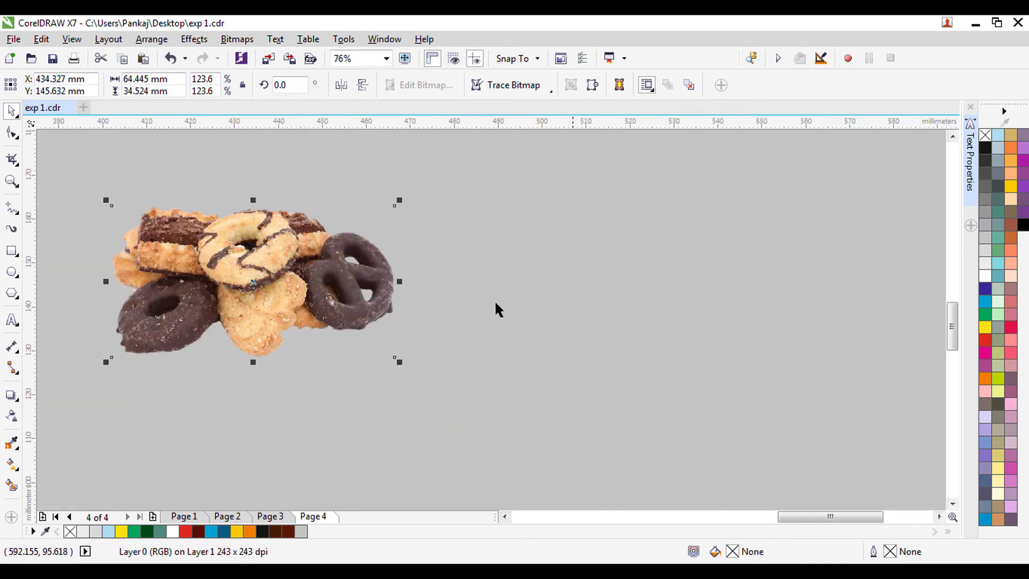
Step: Quick Trace the copied cookies bitmap and move the tracing about 76 mm to the right
{"action": "left_click", "coordinate": [512, 85]}
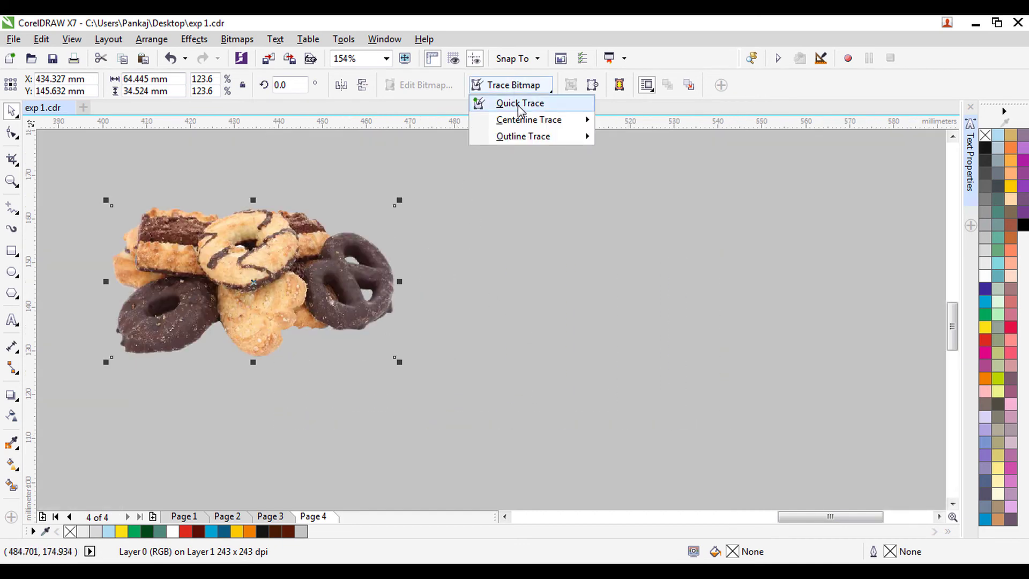
{"action": "left_click", "coordinate": [518, 105]}
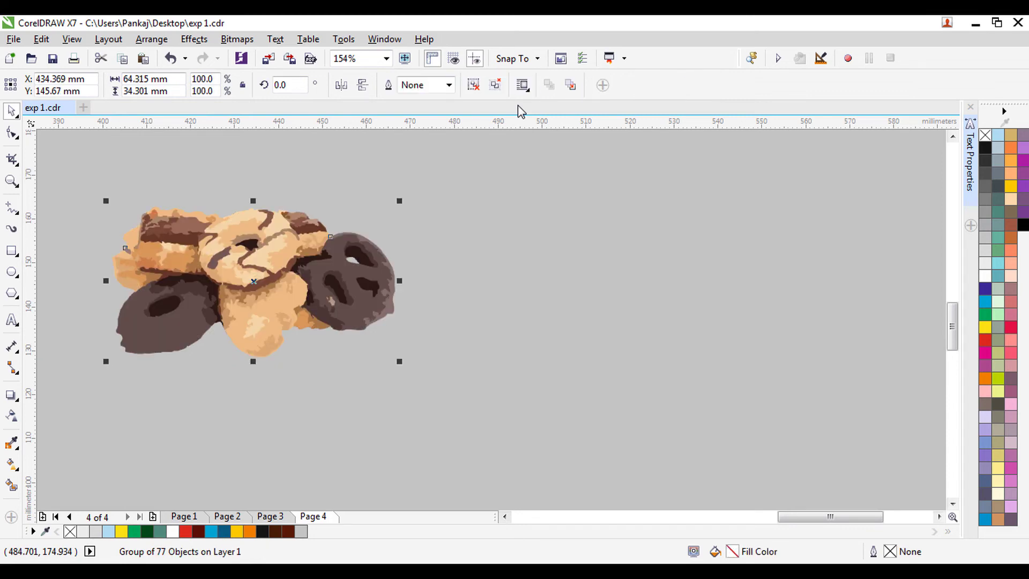
{"action": "left_click_drag", "start_coordinate": [290, 218], "coordinate": [305, 240]}
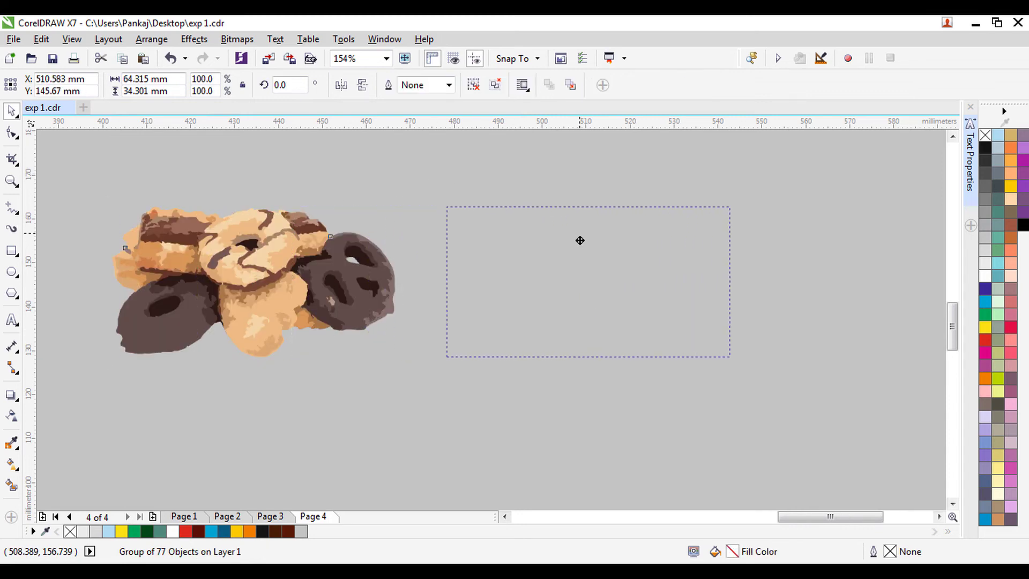
{"action": "left_click_drag", "start_coordinate": [580, 240], "coordinate": [580, 240]}
Step: Create a boundary curve around the traced cookies and move the curve to the right, clear of the tracing
{"action": "left_click", "coordinate": [152, 39]}
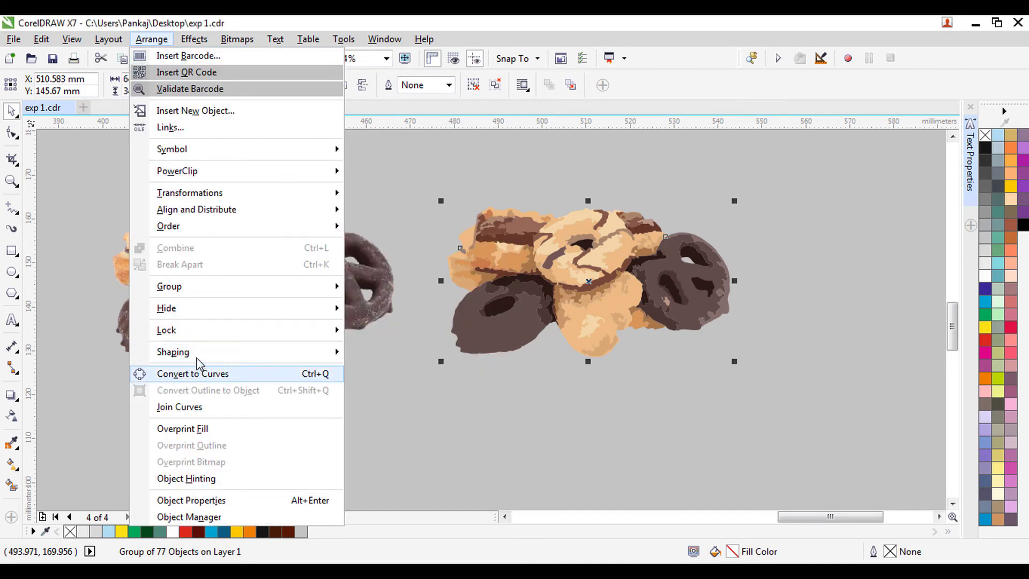
{"action": "mouse_move", "coordinate": [201, 354]}
{"action": "left_click", "coordinate": [395, 453]}
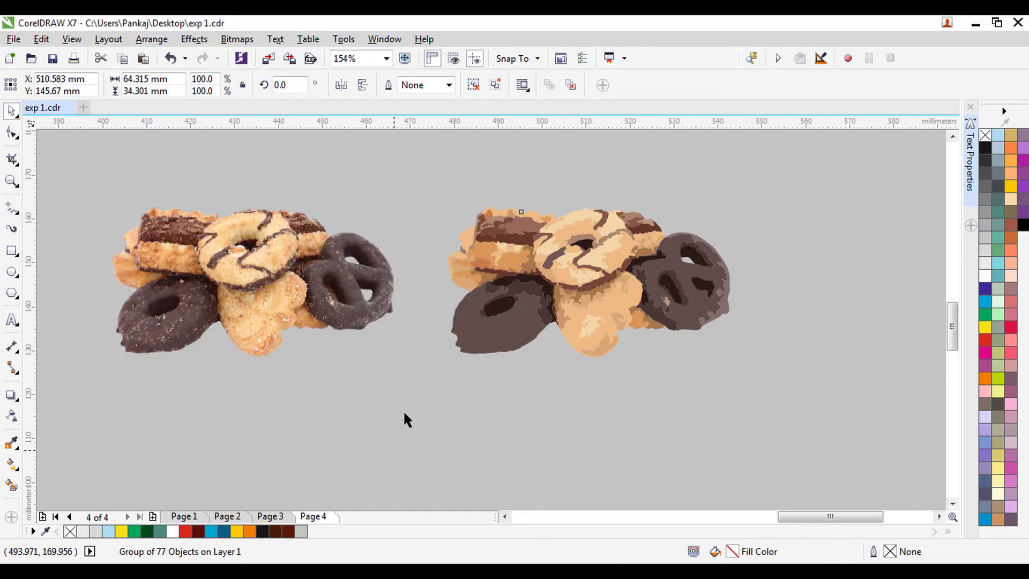
{"action": "left_click_drag", "start_coordinate": [587, 280], "coordinate": [854, 281]}
Step: Delete the grey rectangle and the traced cookies group, and move the boundary curve back beside the cookies bitmap
{"action": "left_click", "coordinate": [679, 361]}
{"action": "left_click_drag", "start_coordinate": [680, 360], "coordinate": [647, 346]}
{"action": "key", "text": "Delete"}
{"action": "mouse_move", "coordinate": [413, 164]}
{"action": "left_mouse_down"}
{"action": "mouse_move", "coordinate": [630, 349]}
{"action": "mouse_move", "coordinate": [773, 415]}
{"action": "left_mouse_up"}
{"action": "key", "text": "Delete"}
{"action": "left_click_drag", "start_coordinate": [715, 249], "coordinate": [495, 237]}
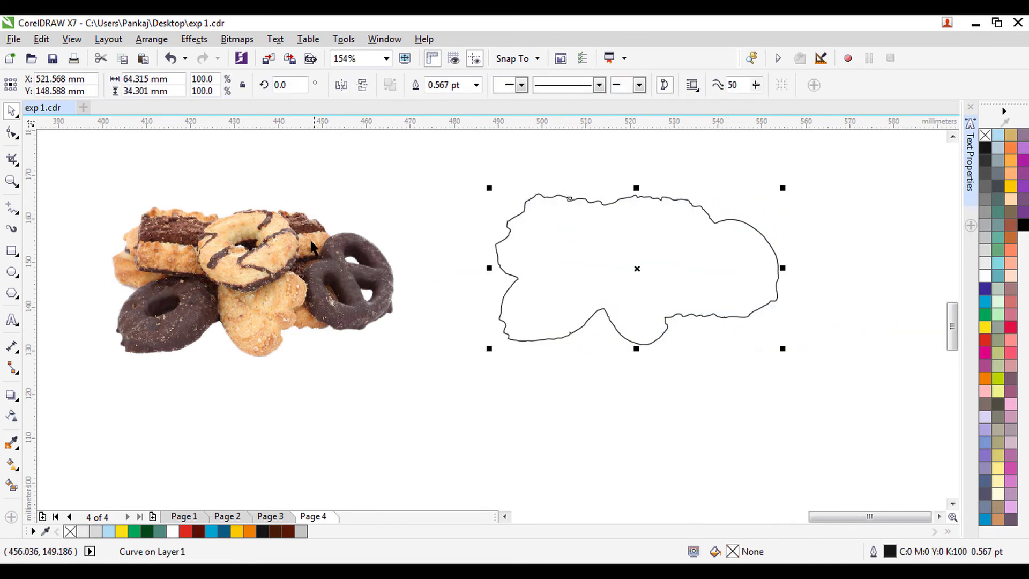
Step: PowerClip the cookies bitmap inside the boundary curve and remove the curve's outline
{"action": "left_click", "coordinate": [310, 264]}
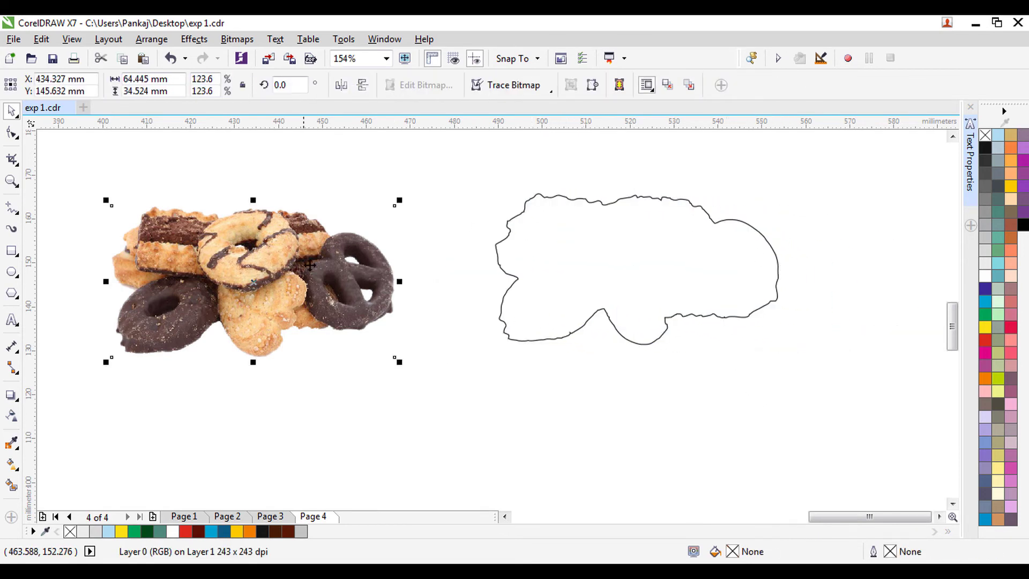
{"action": "left_click", "coordinate": [152, 41]}
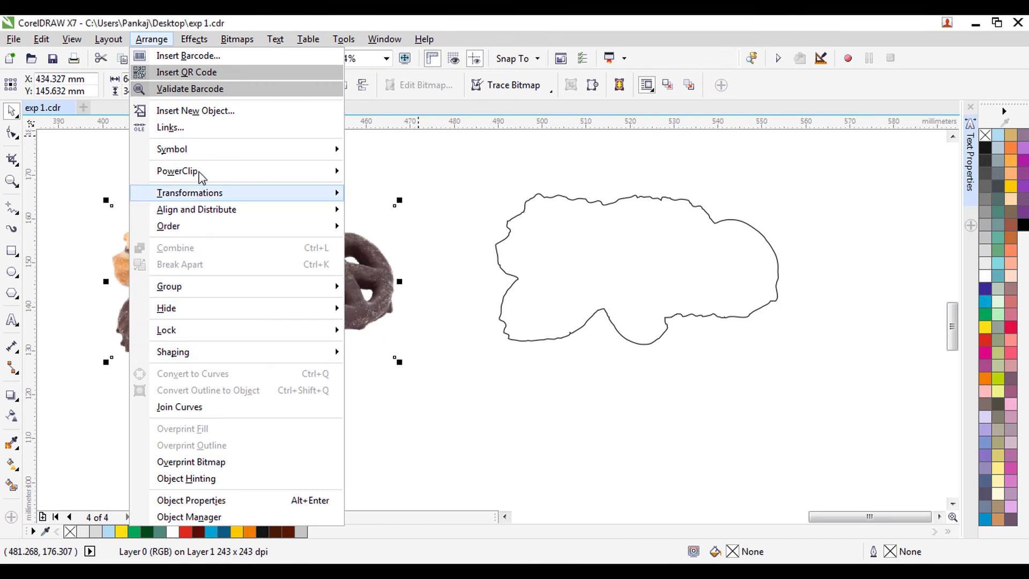
{"action": "mouse_move", "coordinate": [197, 175]}
{"action": "left_click", "coordinate": [386, 172]}
{"action": "left_click", "coordinate": [591, 246]}
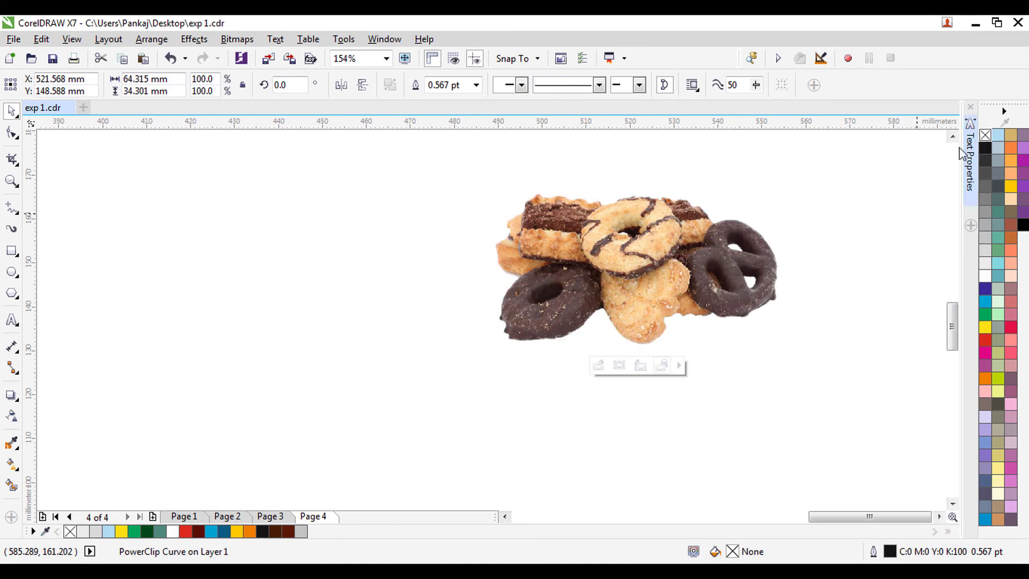
{"action": "key", "text": "Escape"}
Step: Replace the original cookies bitmap in the page's last paragraph with the clipped cookies, moved about 412 mm left and 73 mm down
{"action": "scroll", "coordinate": [523, 292], "scroll_direction": "down", "scroll_amount": 3}
{"action": "scroll", "coordinate": [524, 290], "scroll_direction": "down", "scroll_amount": 1}
{"action": "key", "text": "F2"}
{"action": "left_click_drag", "start_coordinate": [570, 276], "coordinate": [238, 379]}
{"action": "left_click", "coordinate": [295, 351]}
{"action": "key", "text": "Delete"}
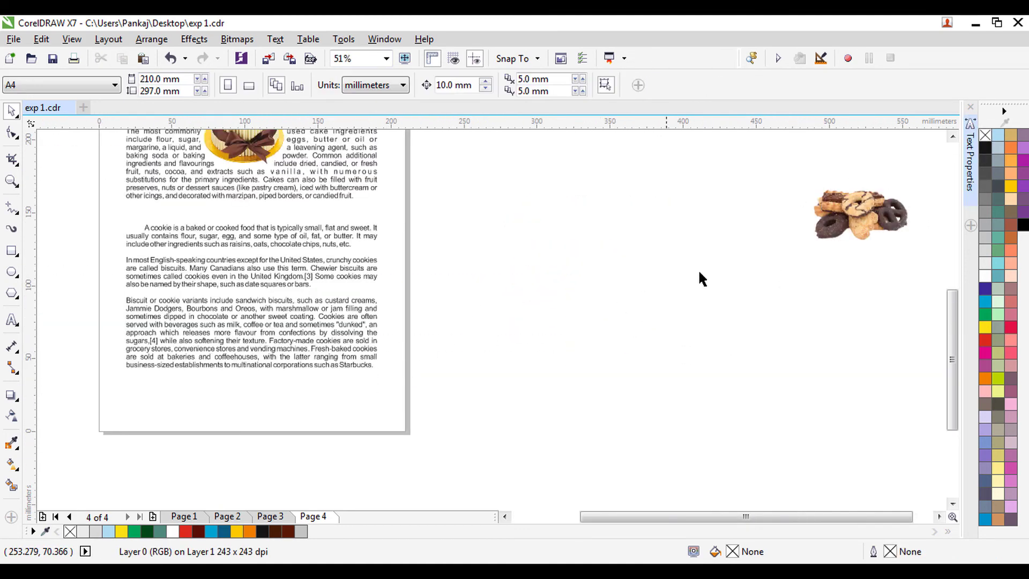
{"action": "left_click_drag", "start_coordinate": [856, 207], "coordinate": [257, 316]}
{"action": "left_click_drag", "start_coordinate": [400, 404], "coordinate": [443, 410]}
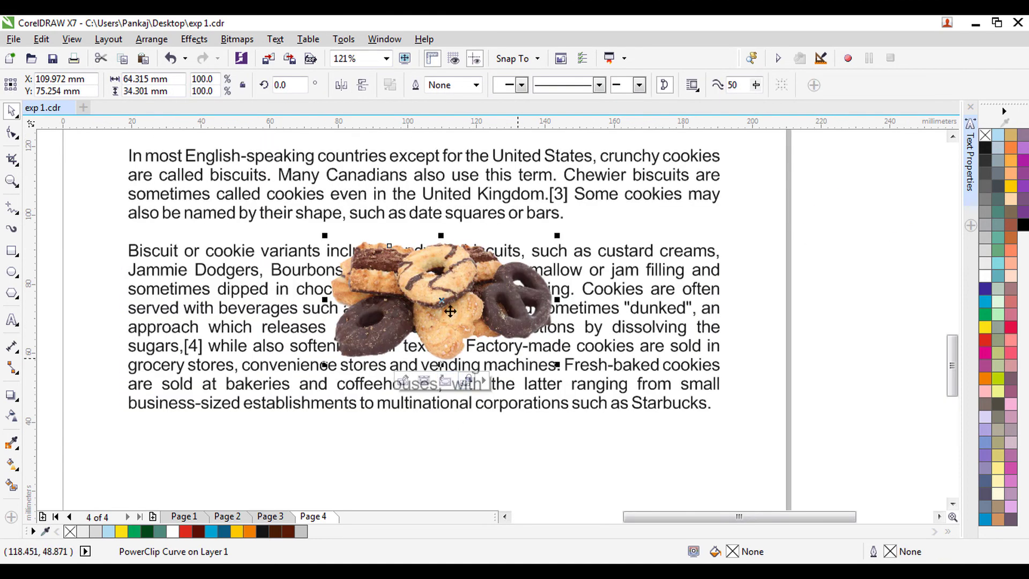
Step: Wrap the paragraph text around the clipped cookies with the contour Straddle Text style
{"action": "right_click", "coordinate": [482, 295]}
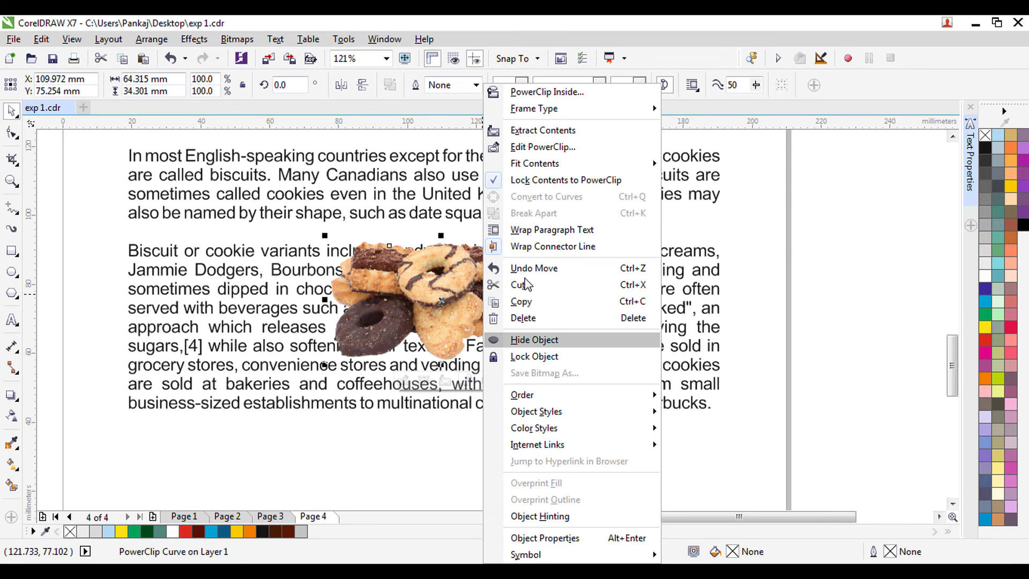
{"action": "left_click", "coordinate": [539, 233]}
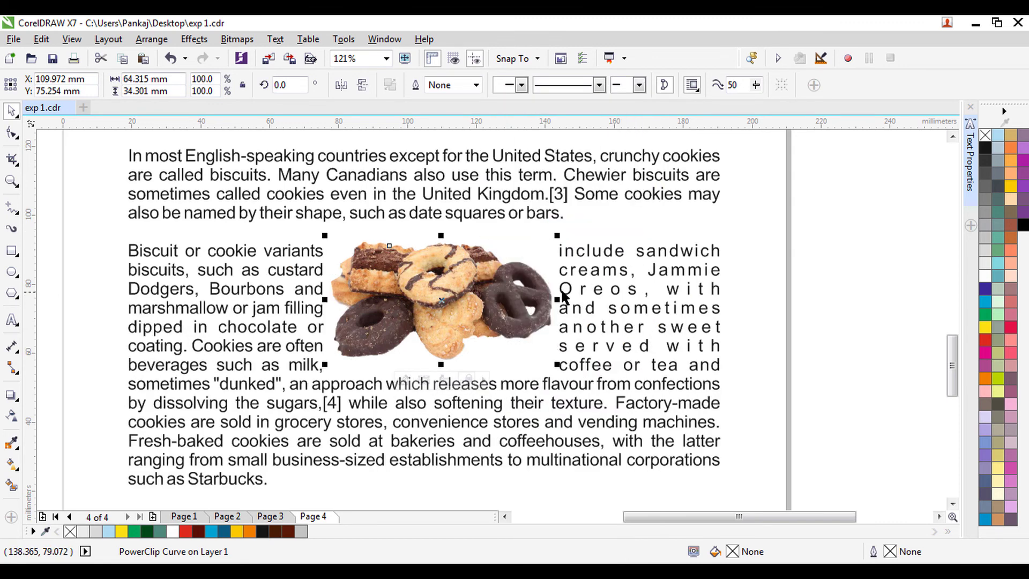
{"action": "left_click", "coordinate": [692, 84]}
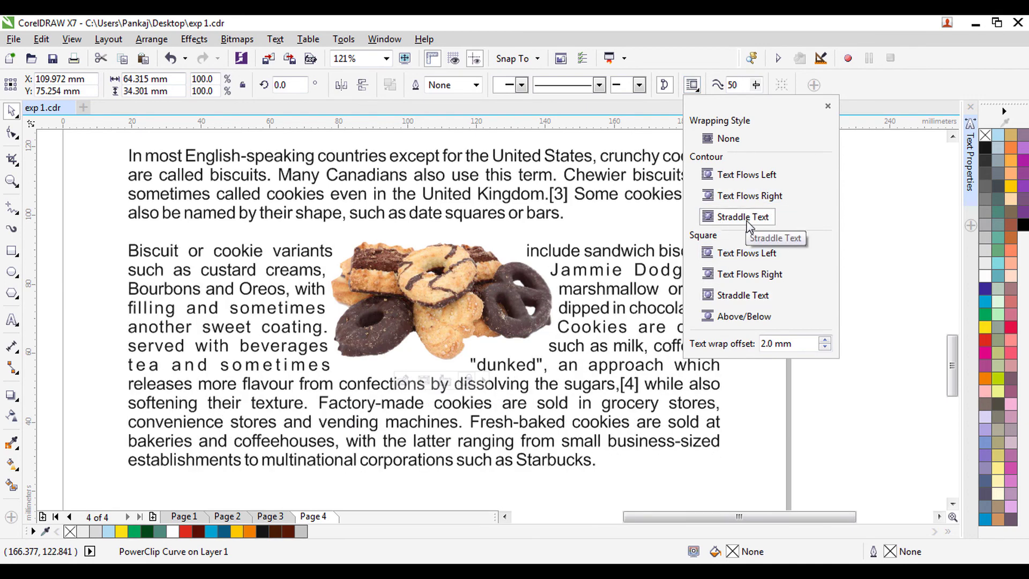
Step: Enlarge the clipped cookies in the last paragraph to about 107% and rotate them about 7 degrees
{"action": "left_click", "coordinate": [899, 215]}
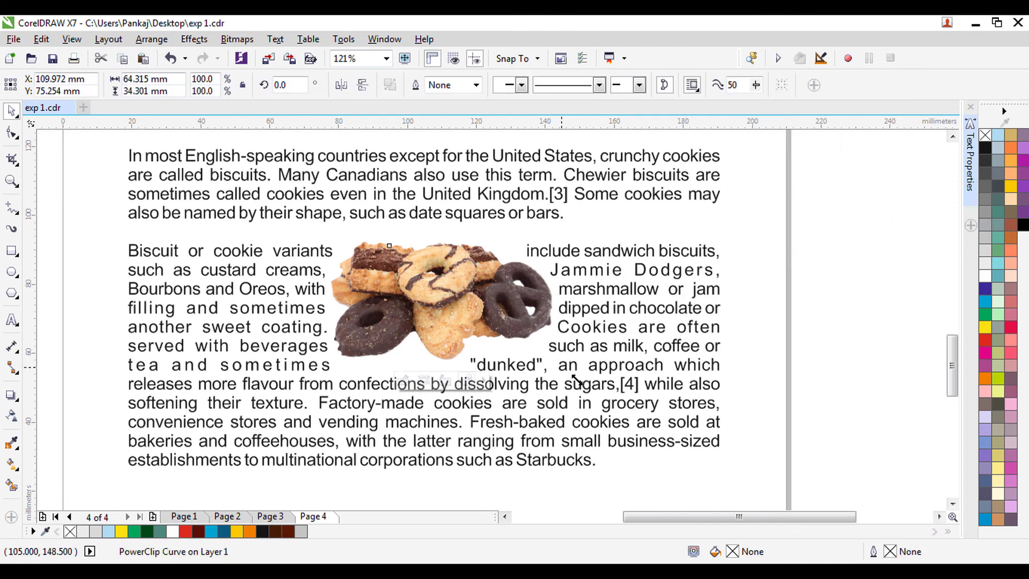
{"action": "left_click_drag", "start_coordinate": [561, 367], "coordinate": [581, 359]}
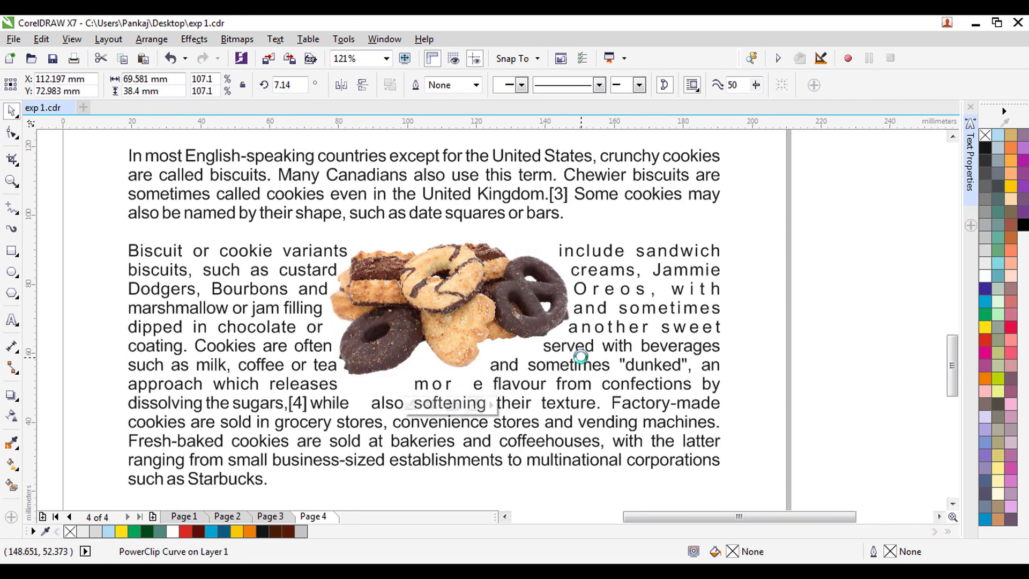
{"action": "left_click", "coordinate": [831, 322]}
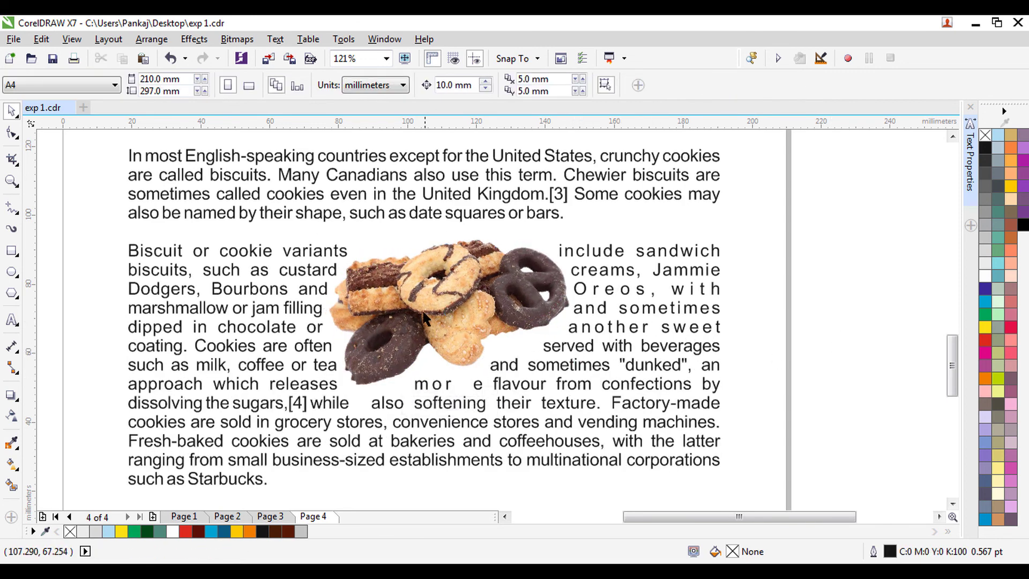
Step: Shift the clipped cookies about 4 mm to the right within the wrapped paragraph and review the page layout
{"action": "left_click", "coordinate": [445, 303]}
{"action": "left_click_drag", "start_coordinate": [450, 302], "coordinate": [463, 302]}
{"action": "left_click", "coordinate": [767, 348]}
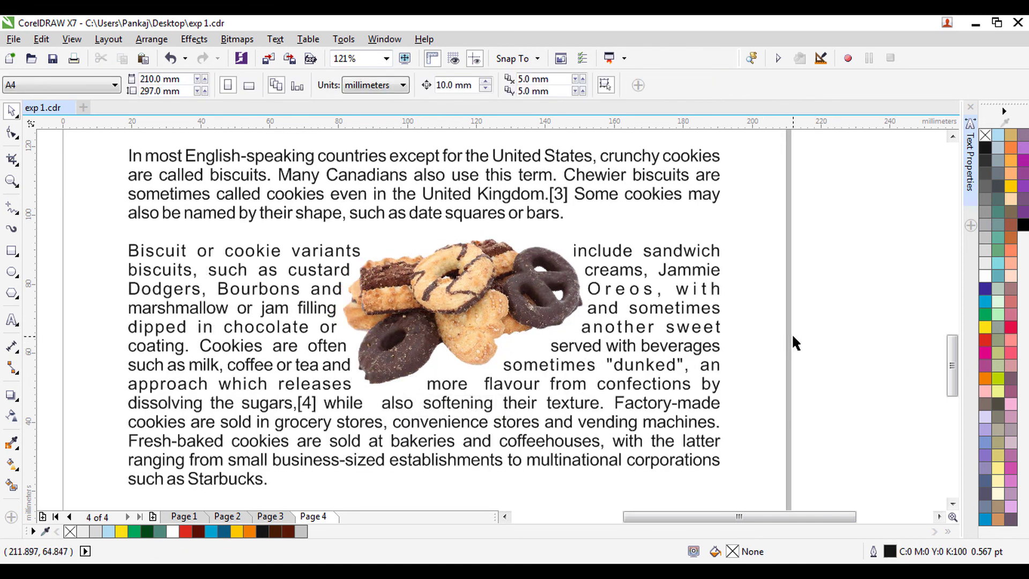
{"action": "scroll", "coordinate": [624, 308], "scroll_direction": "down", "scroll_amount": 3}
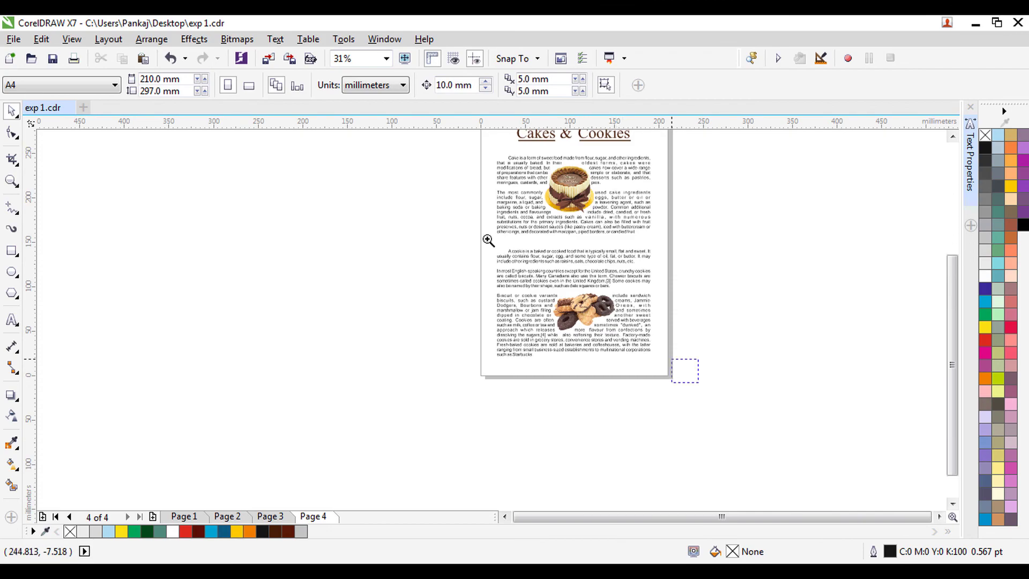
{"action": "scroll", "coordinate": [488, 240], "scroll_direction": "up", "scroll_amount": 2}
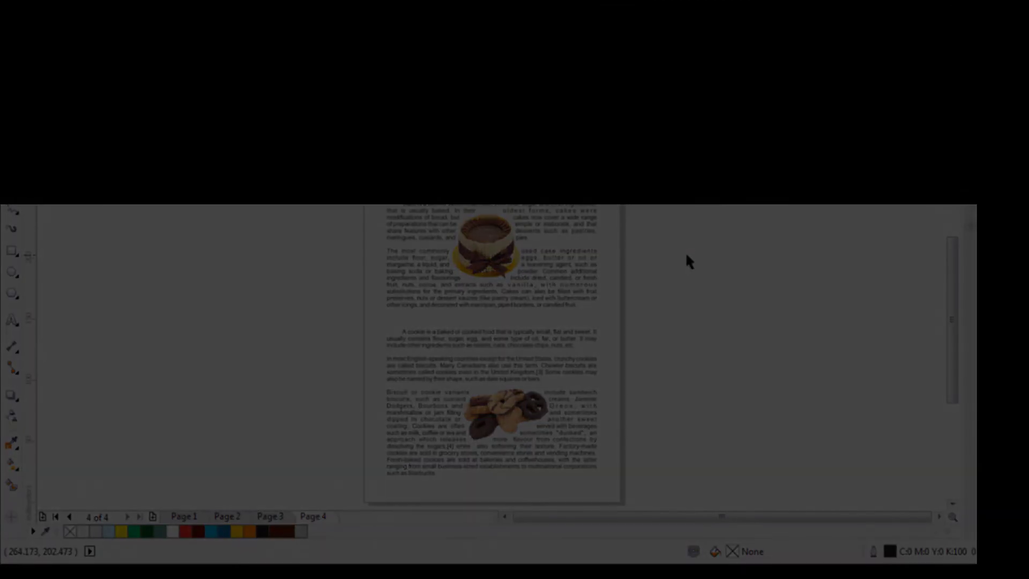